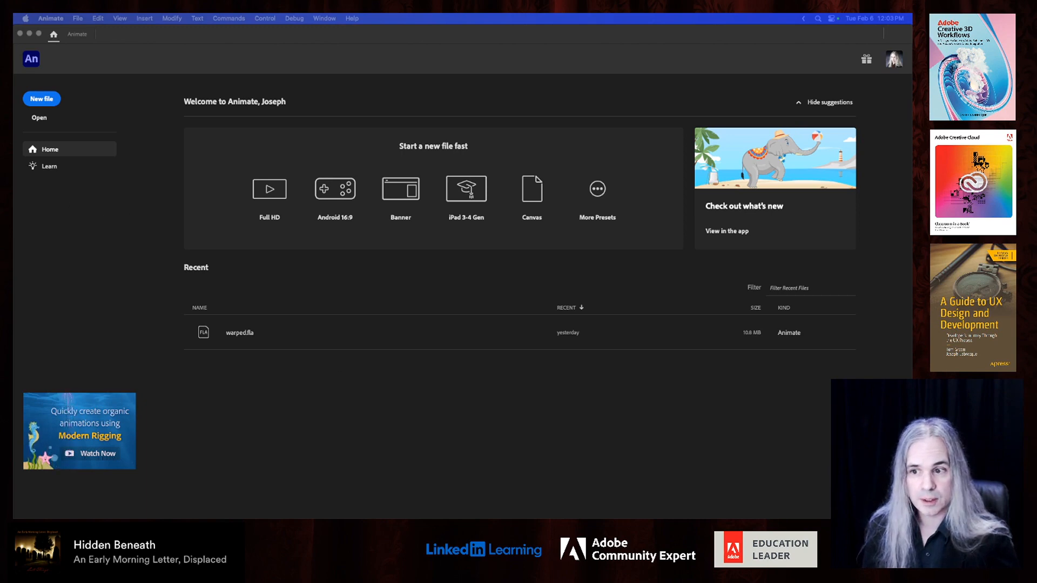
Step: Create a new Character Animation document with the Full HD 1920 x 1080 preset at 30 fps on ActionScript 3.0
click(282, 373)
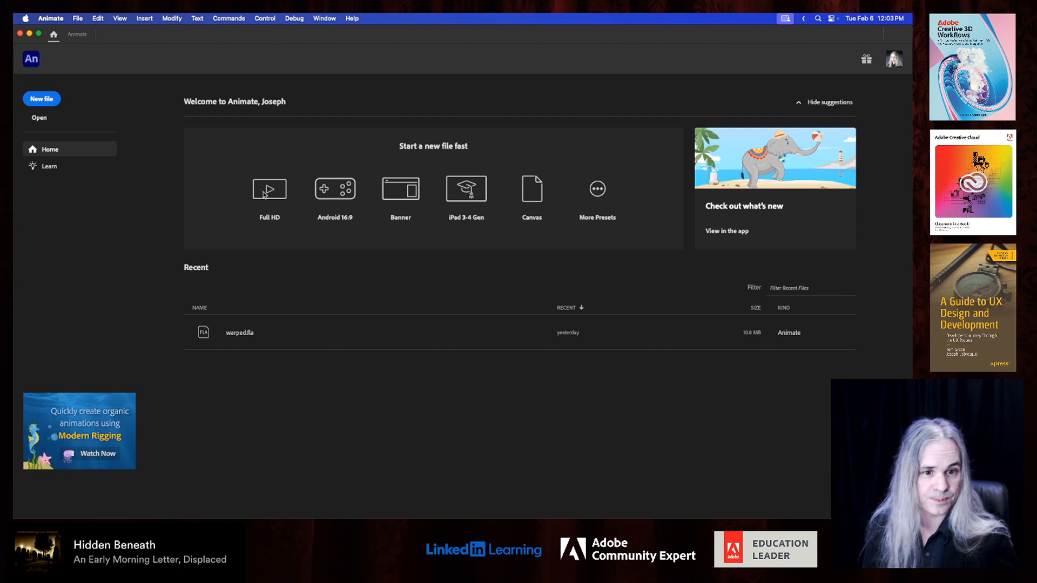
click(43, 99)
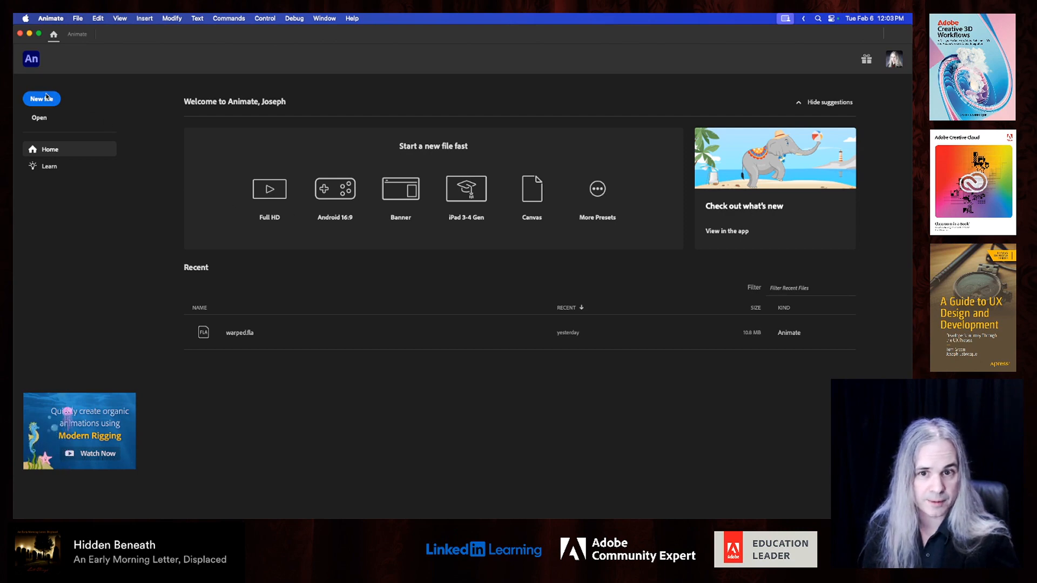
drag(325, 149, 326, 98)
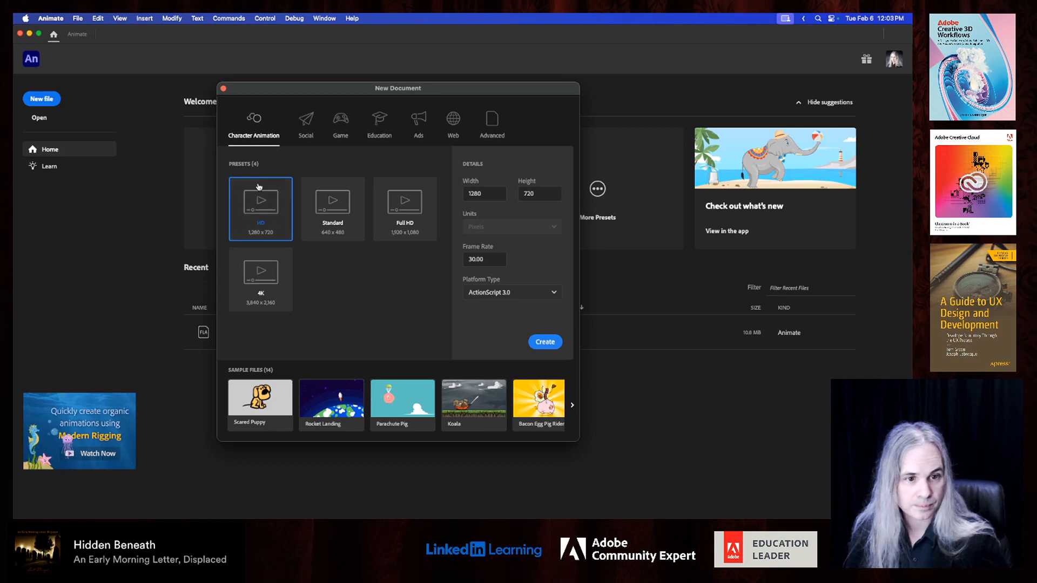
click(404, 205)
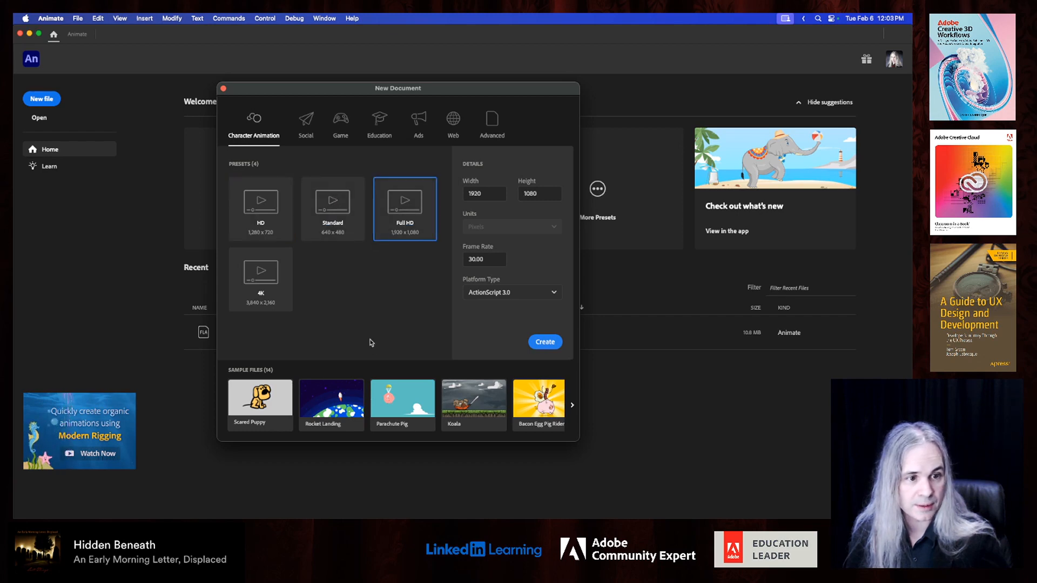
click(549, 341)
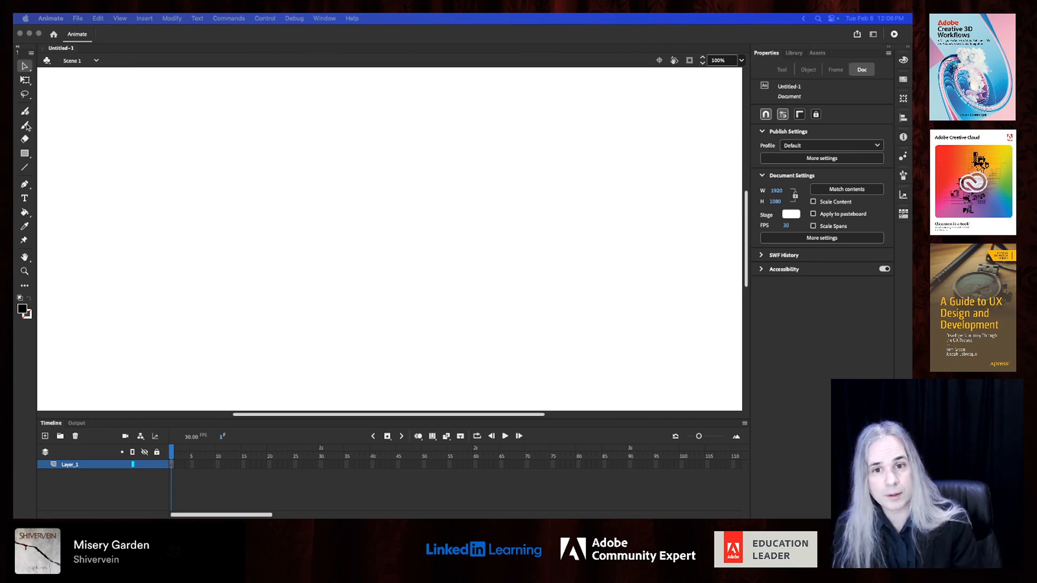
Step: Draw an upright black oval without a stroke, about 243 x 329 px, on the stage with the Oval tool
click(30, 374)
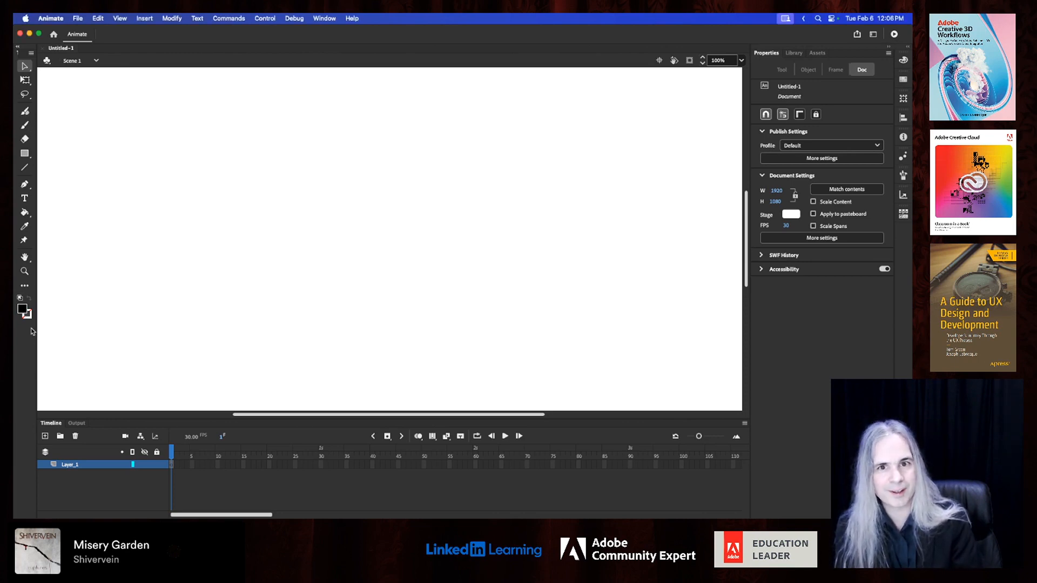
click(25, 111)
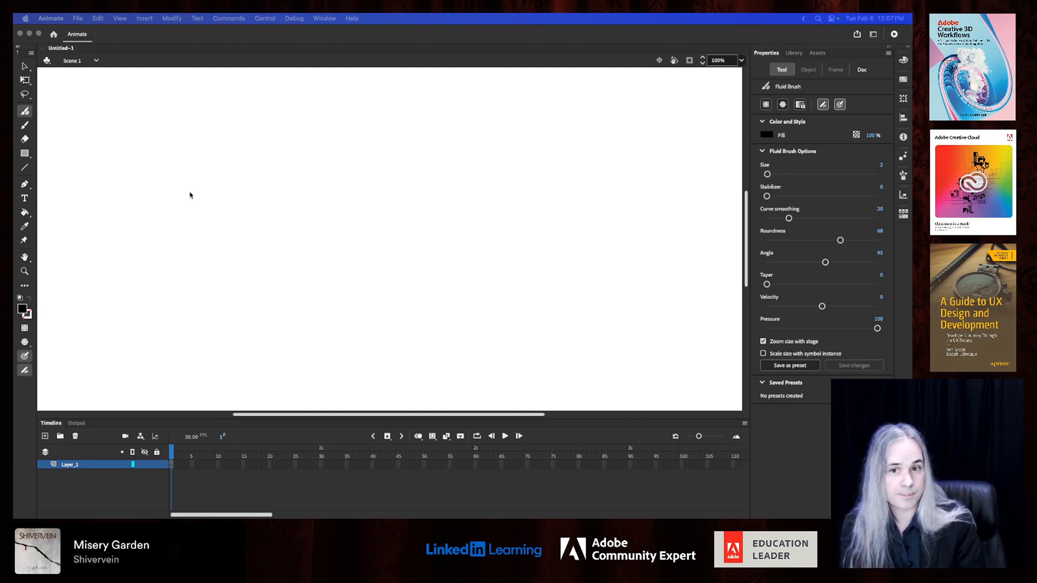
click(24, 153)
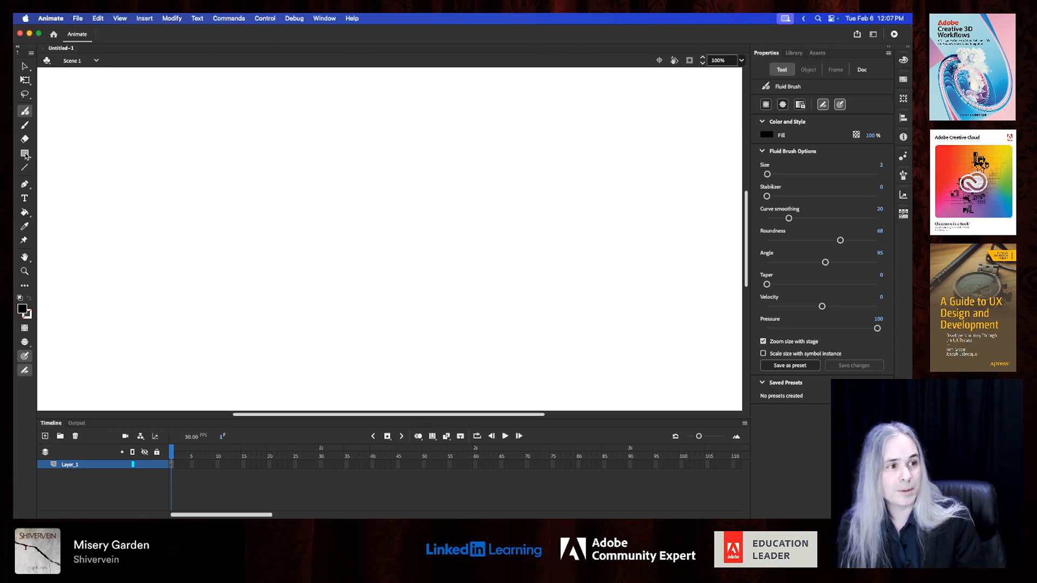
click(25, 154)
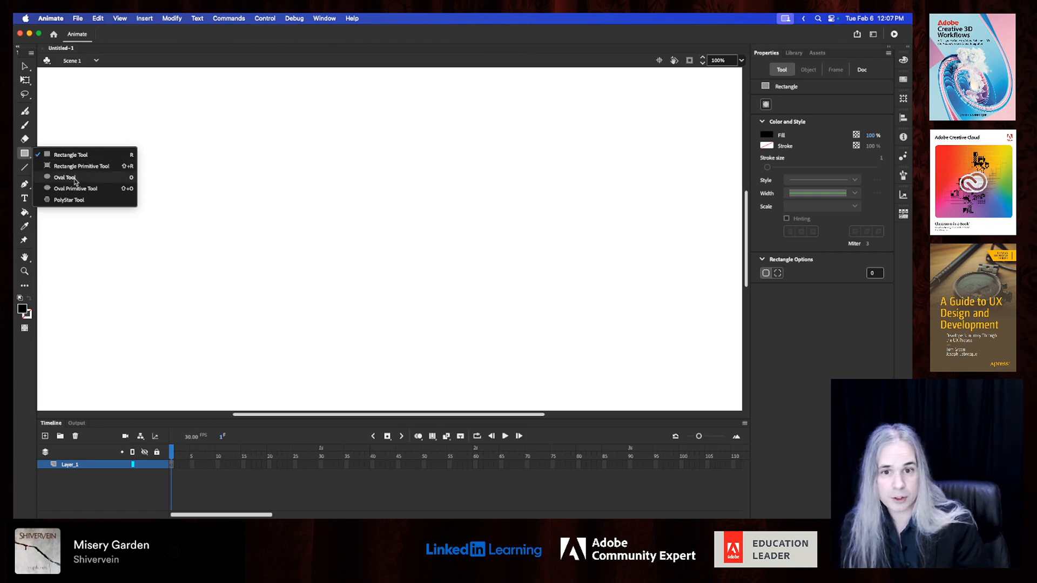
click(65, 178)
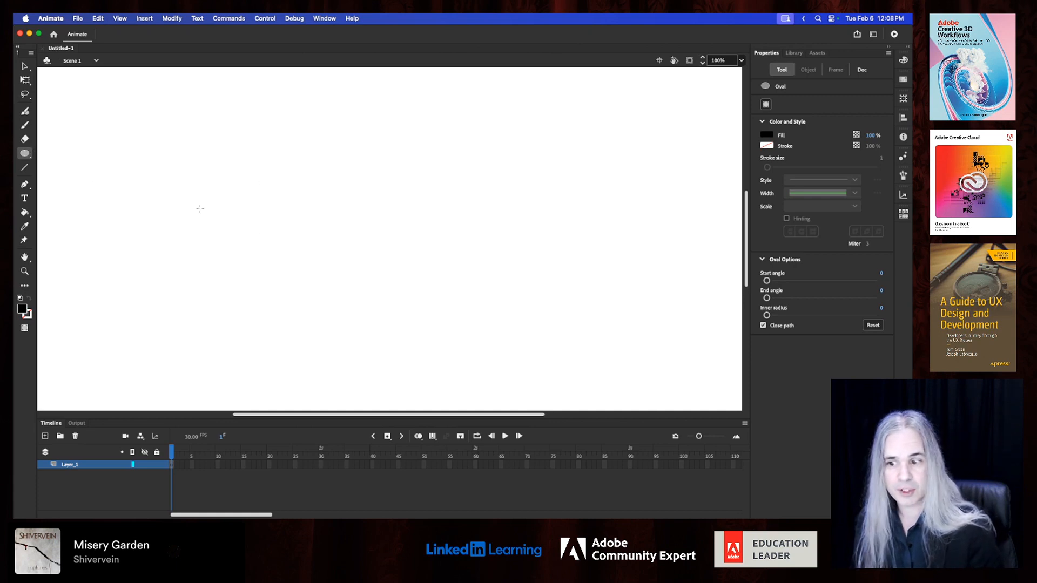
drag(220, 174, 333, 328)
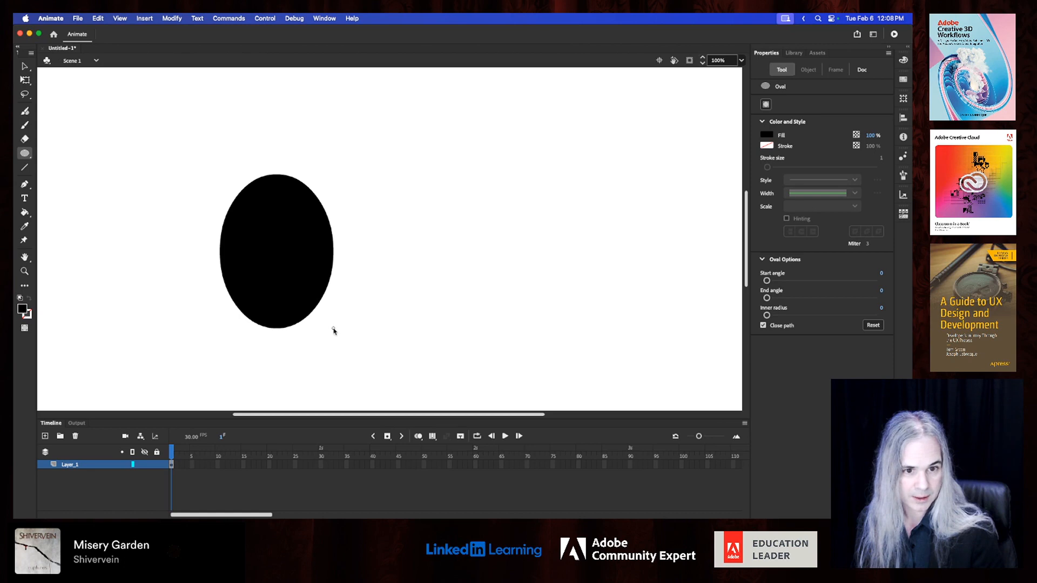
Step: Select the oval and change its fill to a radial gradient
click(24, 66)
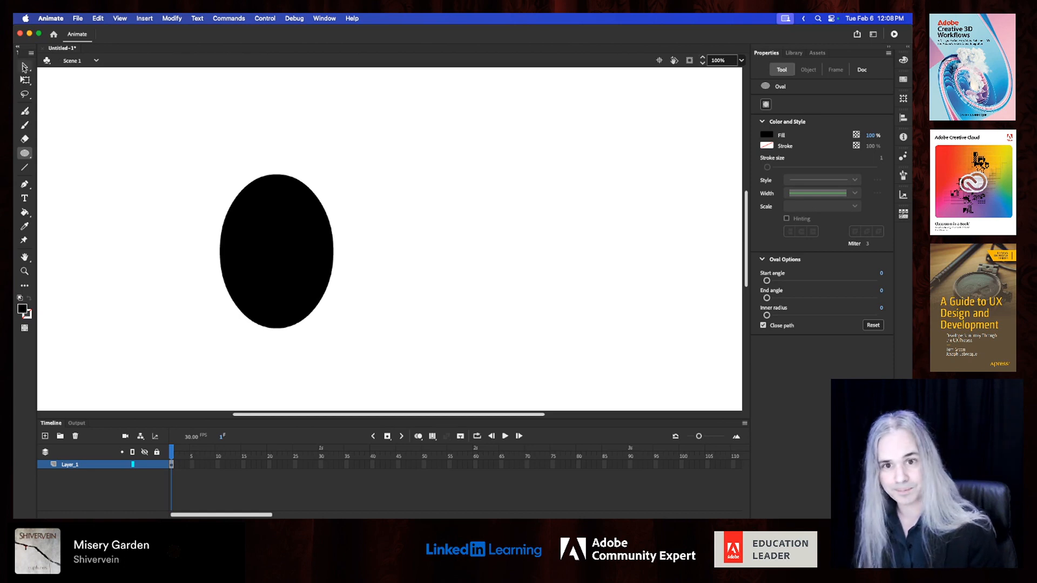
click(277, 257)
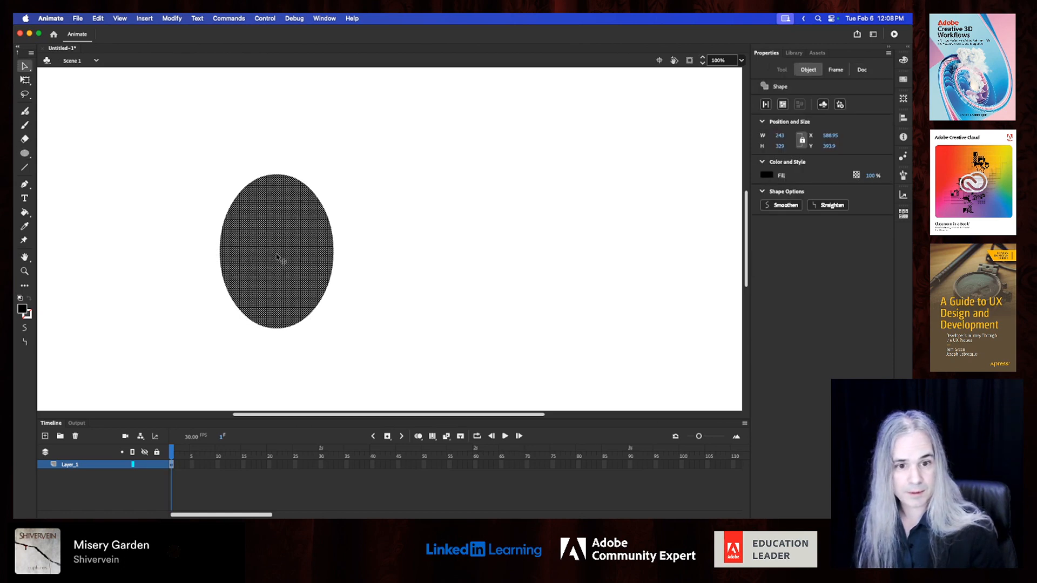
click(767, 175)
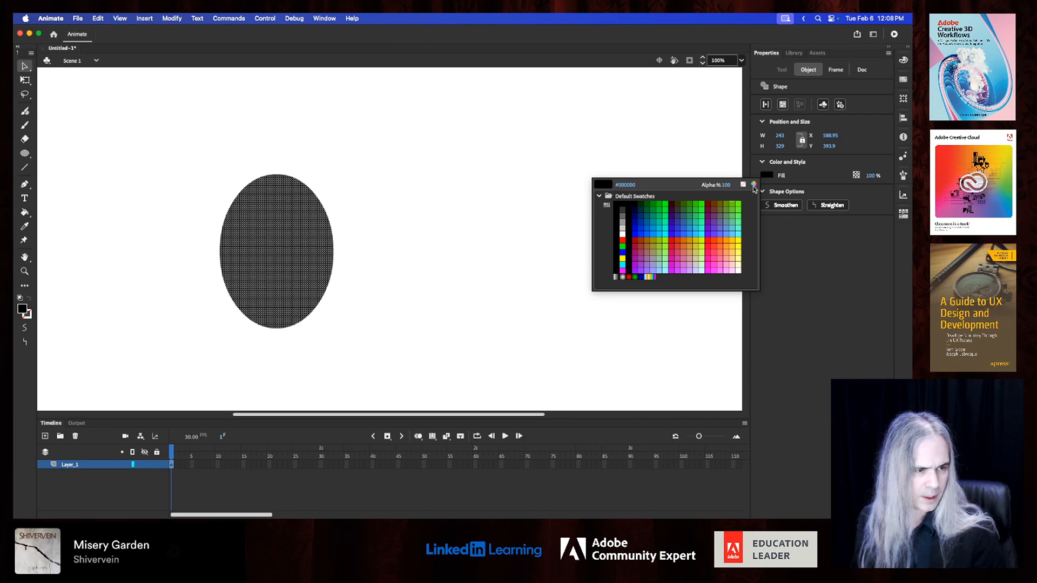
click(813, 182)
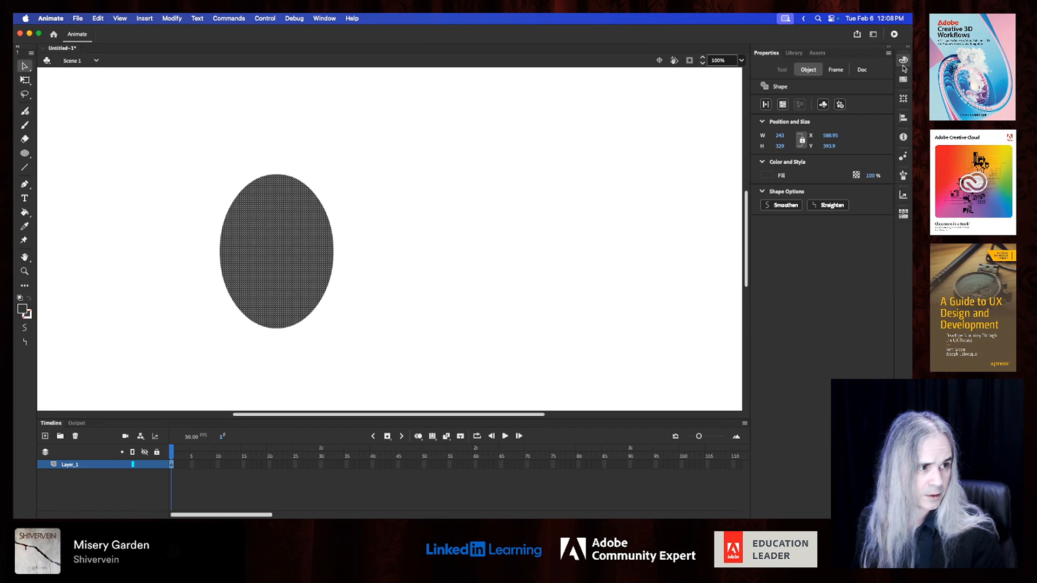
click(904, 61)
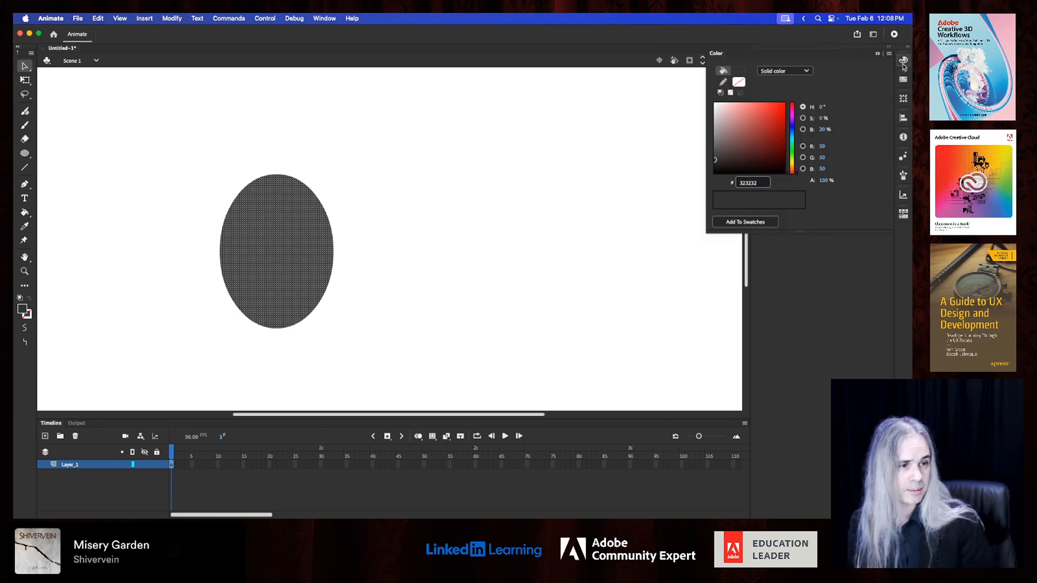
click(798, 71)
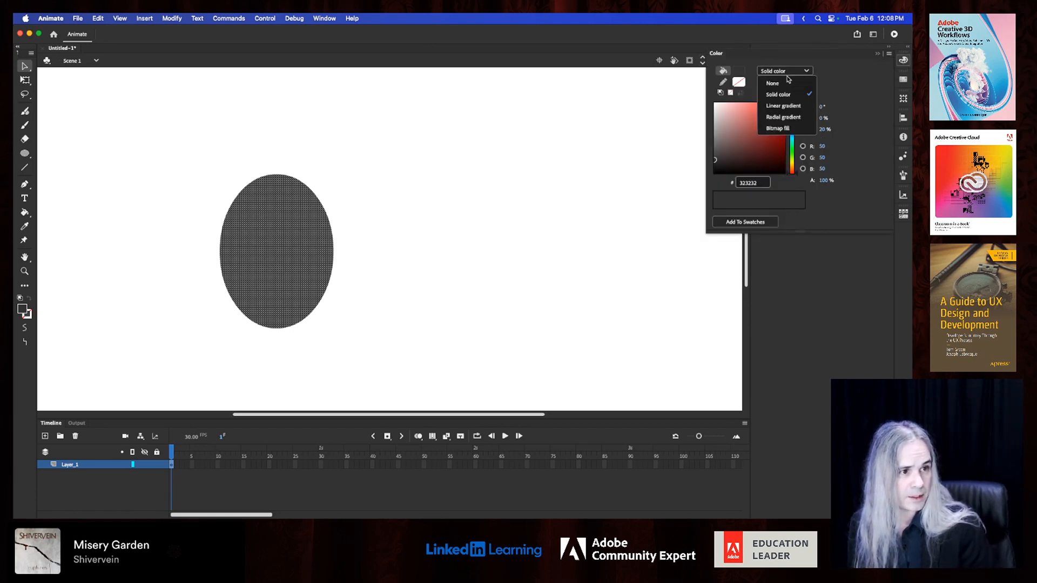
click(793, 117)
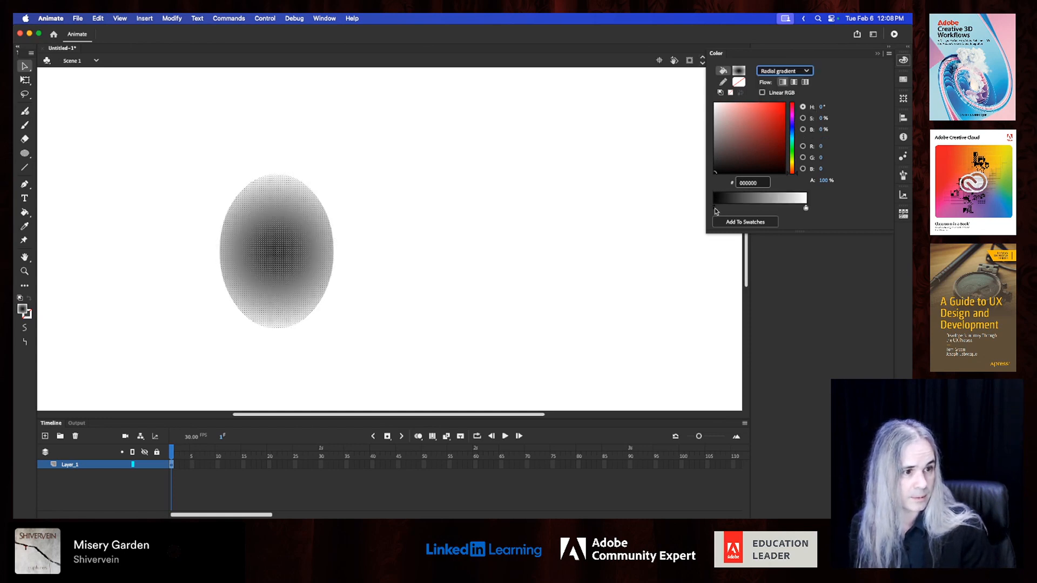
Step: Colour the gradient's centre stop grey-green 757F59 and its outer stop dark gold A28A07
drag(793, 156, 795, 163)
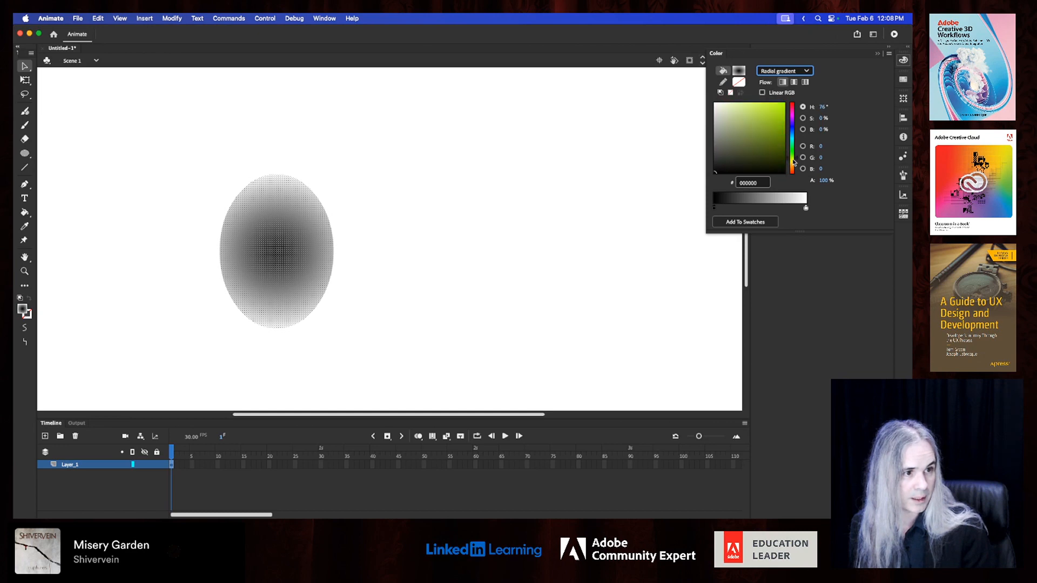
click(735, 138)
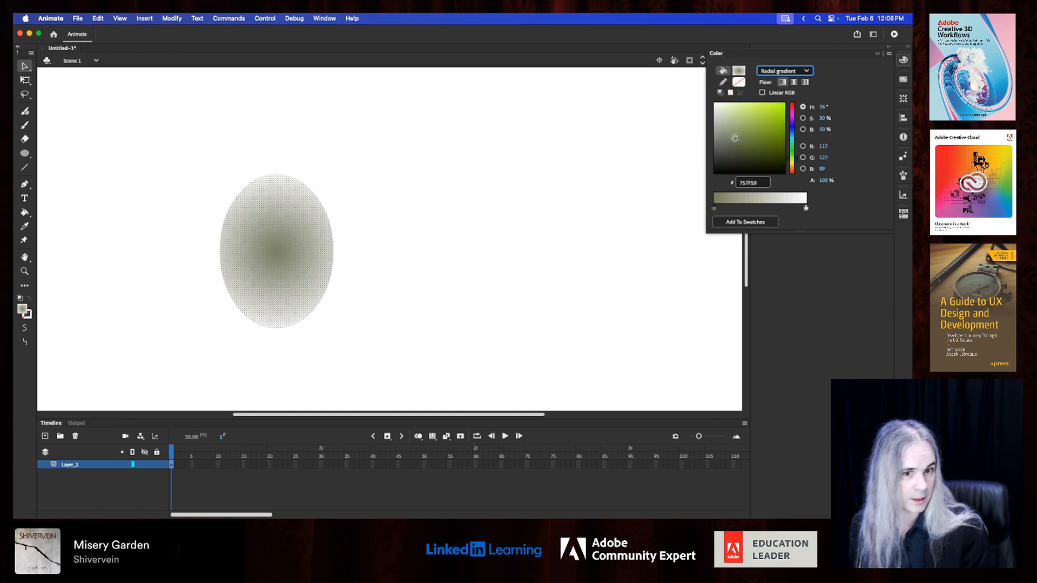
click(806, 209)
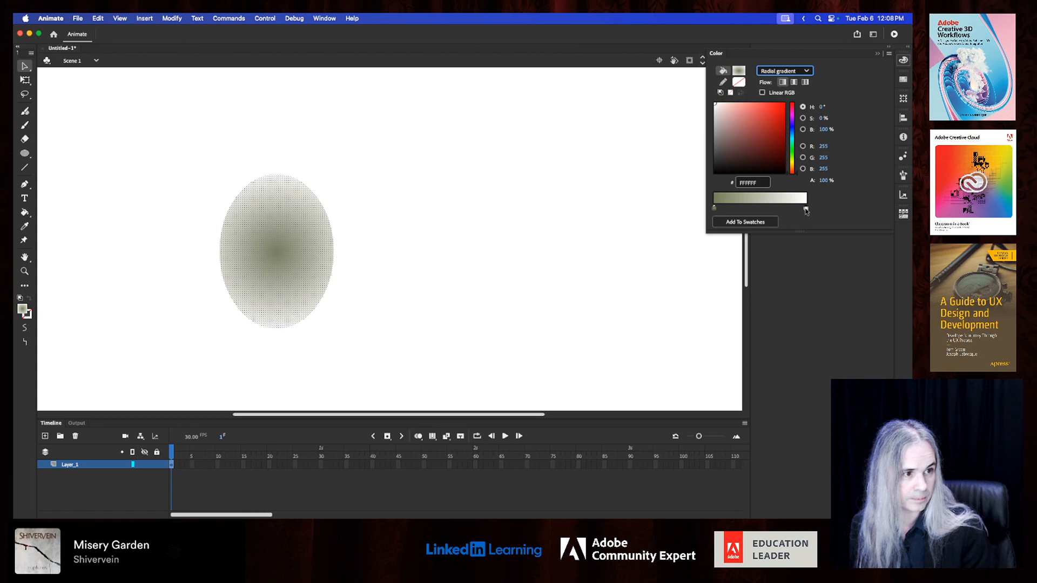
click(793, 160)
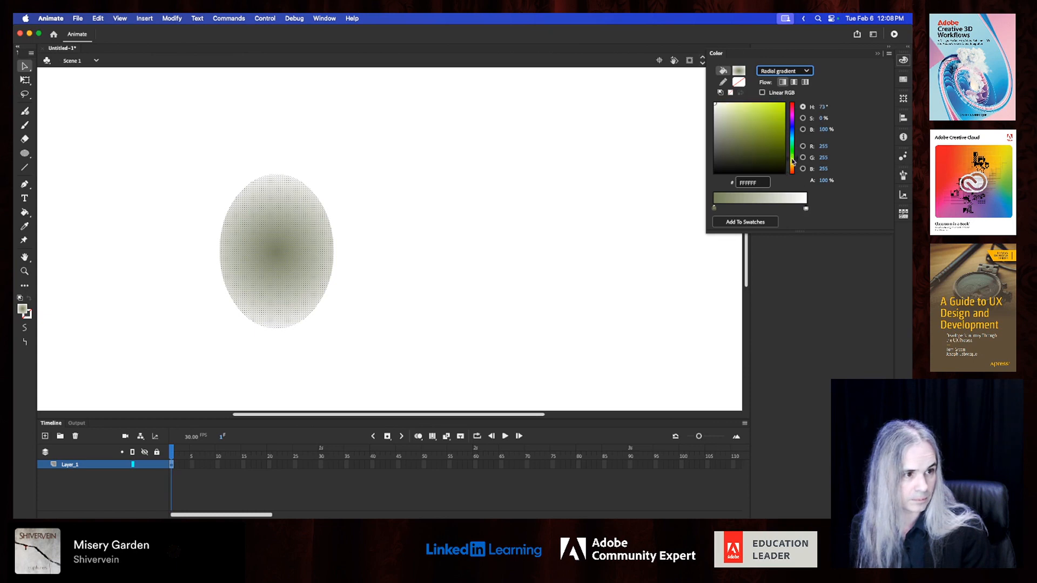
click(764, 144)
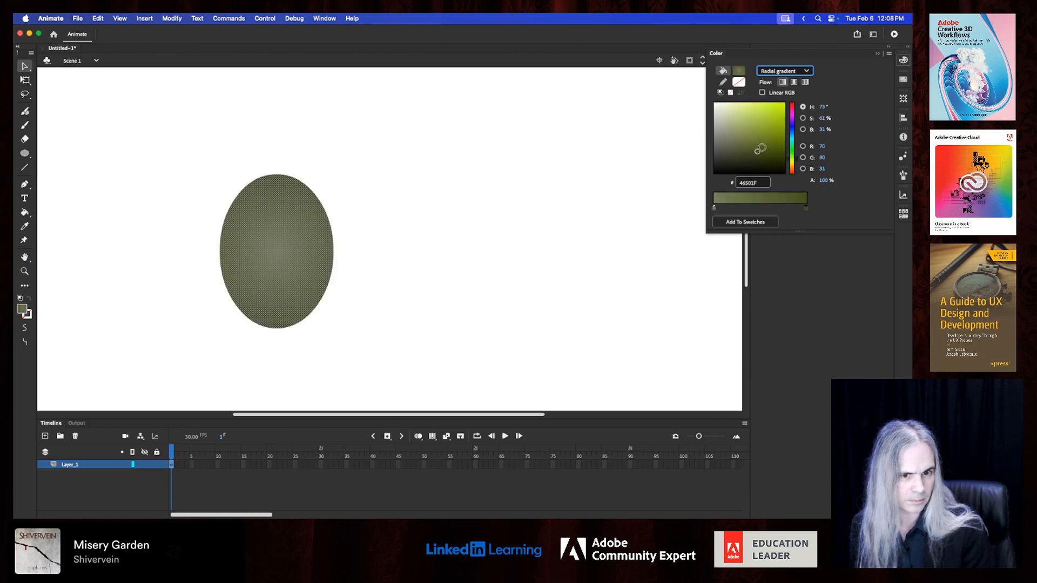
drag(773, 142, 781, 132)
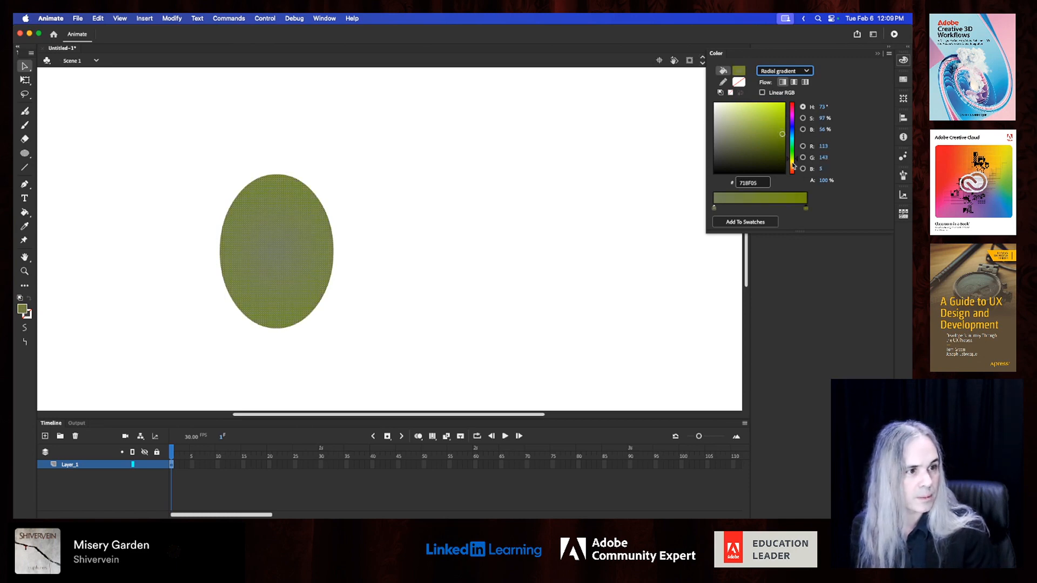
drag(792, 161, 793, 166)
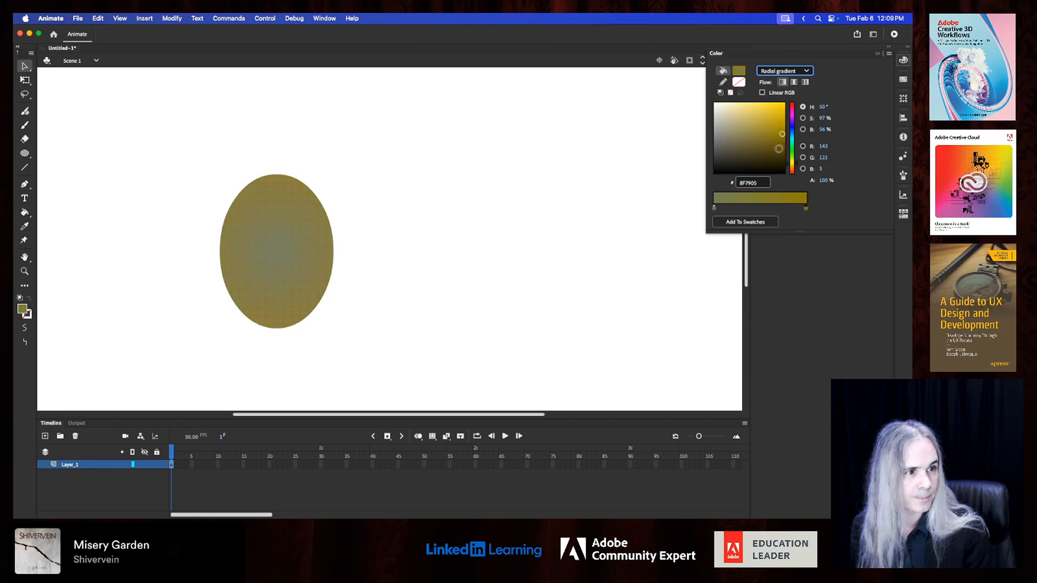
click(781, 128)
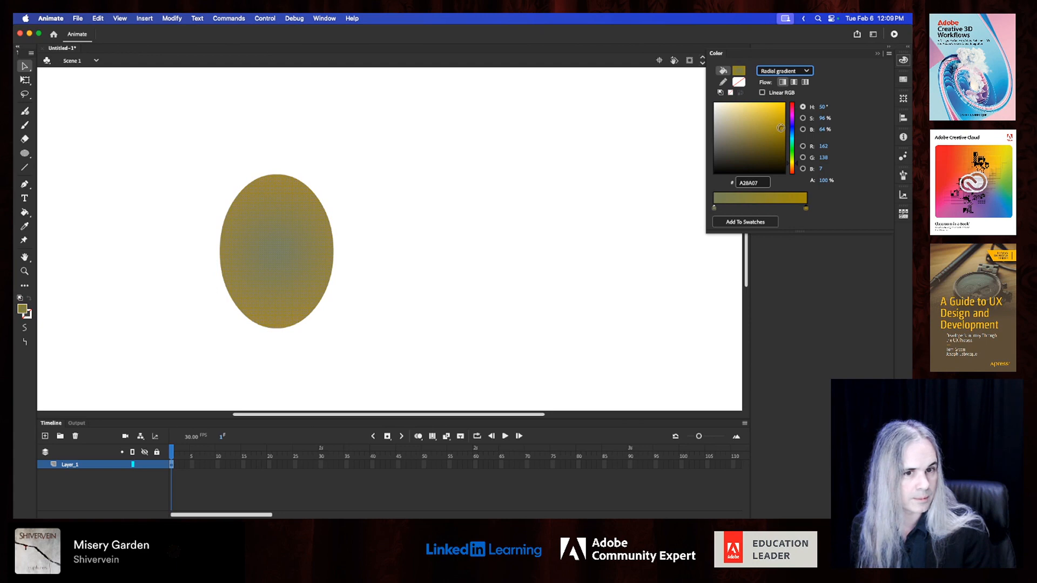
Step: Change the gradient's centre stop to the more saturated green 7E963B
click(714, 208)
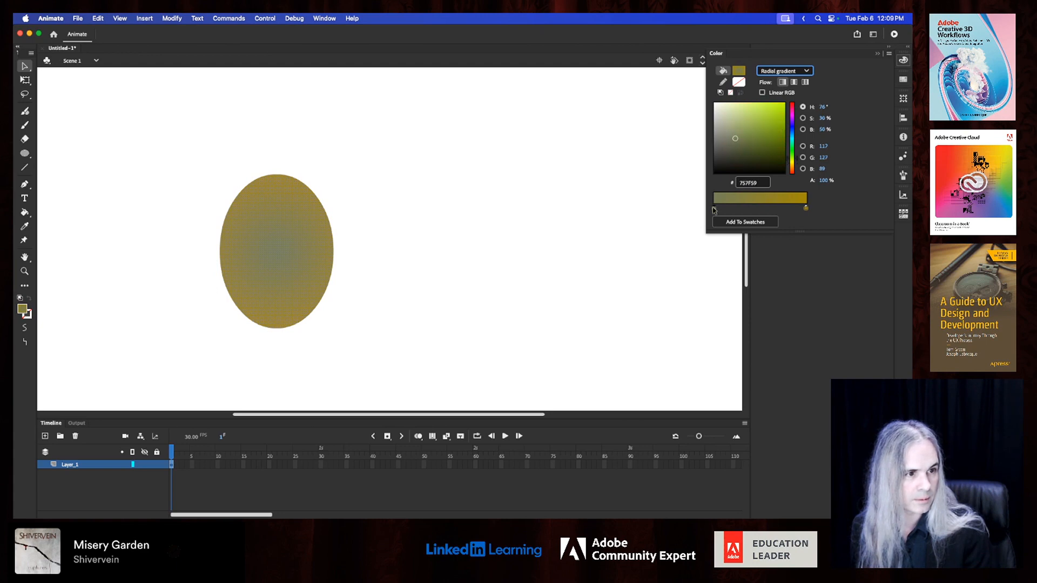
click(747, 133)
click(752, 131)
click(757, 132)
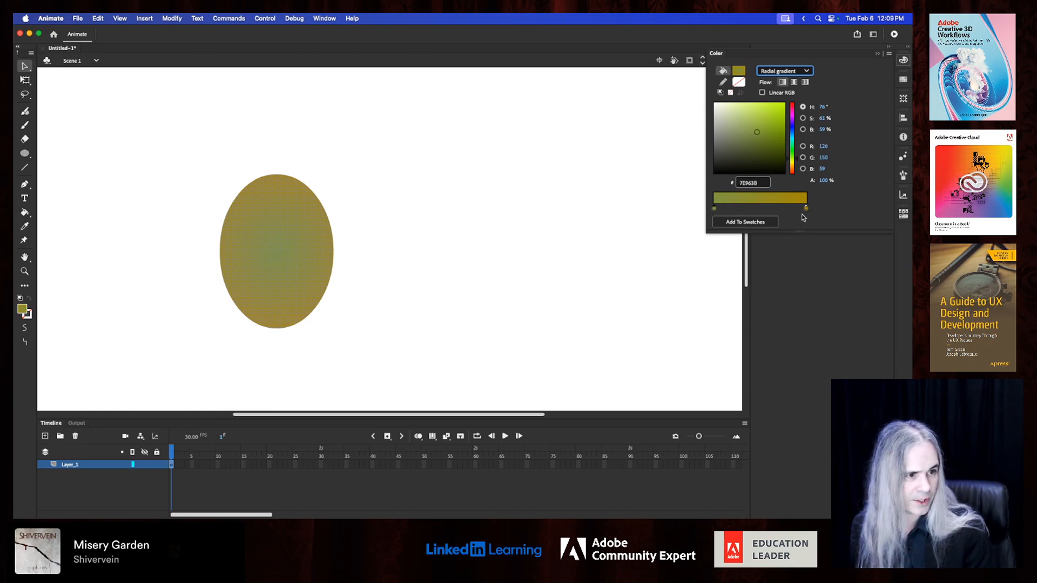
Step: Swap the gradient stops to put gold at the centre and green outside, and brighten the gold to B39A13
mouse_move(806, 208)
mouse_down()
mouse_move(715, 211)
mouse_move(805, 212)
mouse_up()
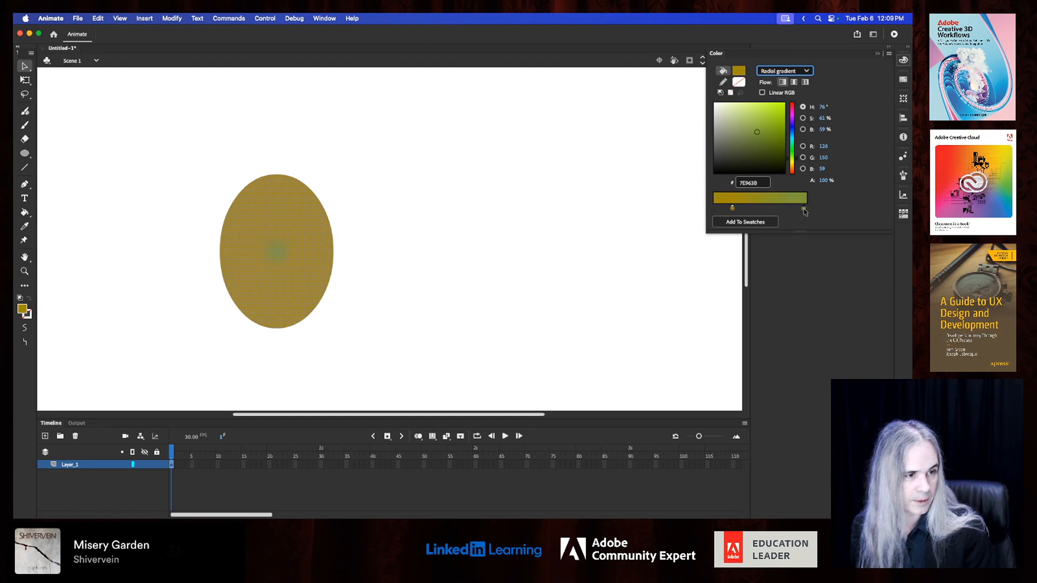
drag(733, 210, 716, 209)
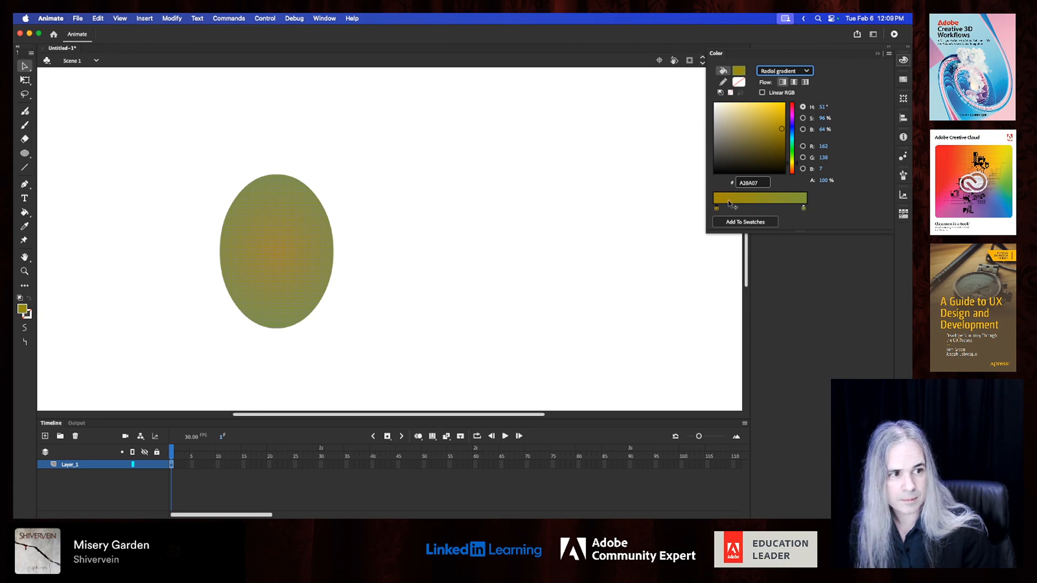
click(778, 126)
click(777, 134)
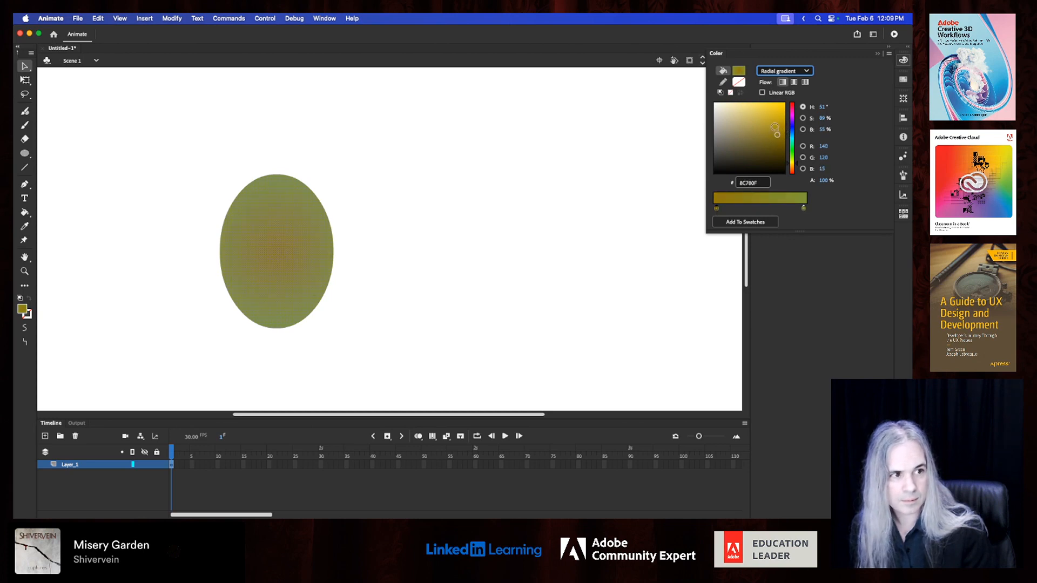
click(775, 127)
click(775, 124)
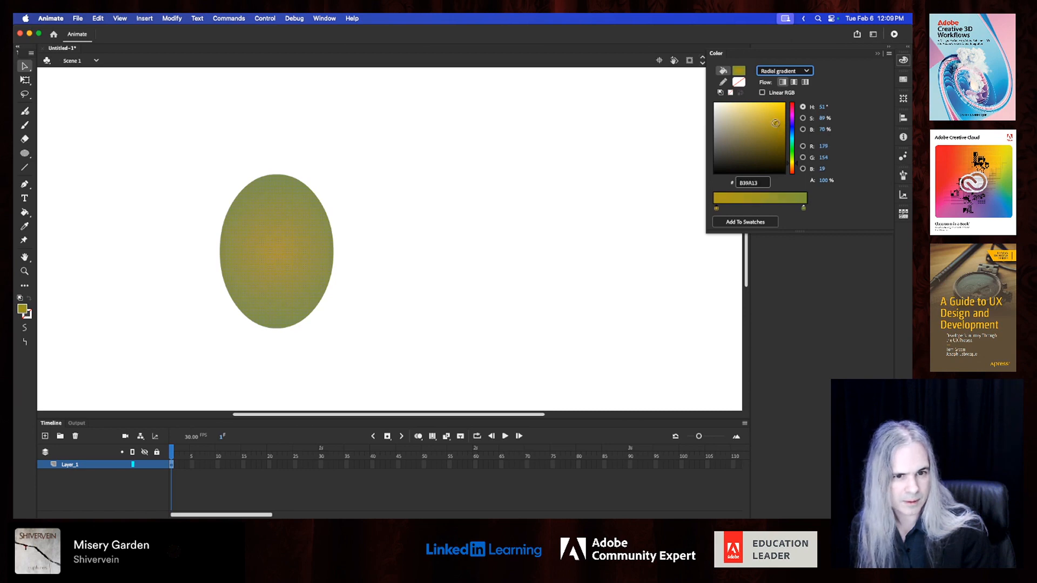
Step: Save the gold-green gradient as a swatch, check it among the default swatches, and deselect the oval
click(749, 226)
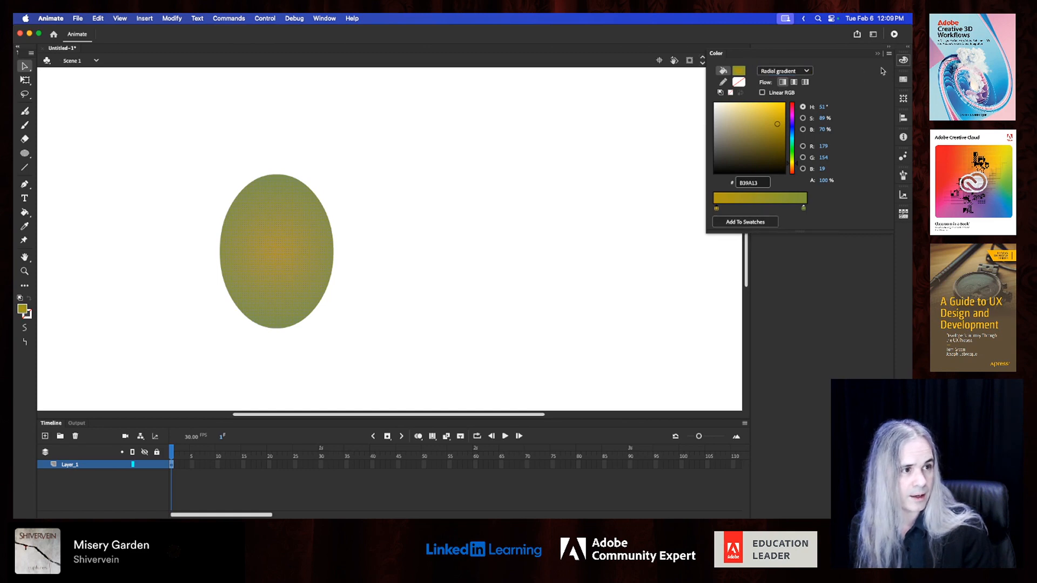
click(903, 81)
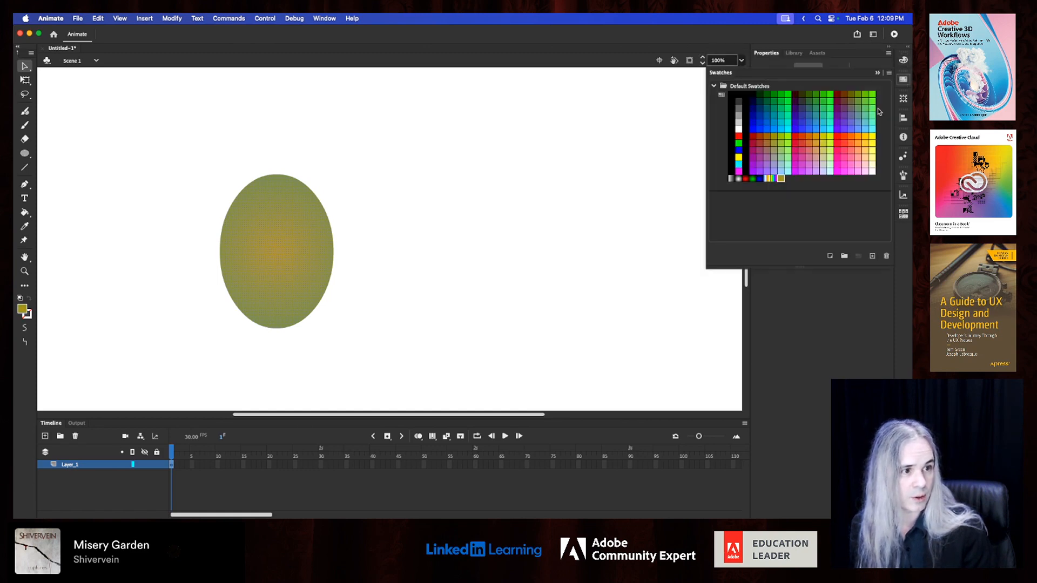
click(794, 390)
click(490, 289)
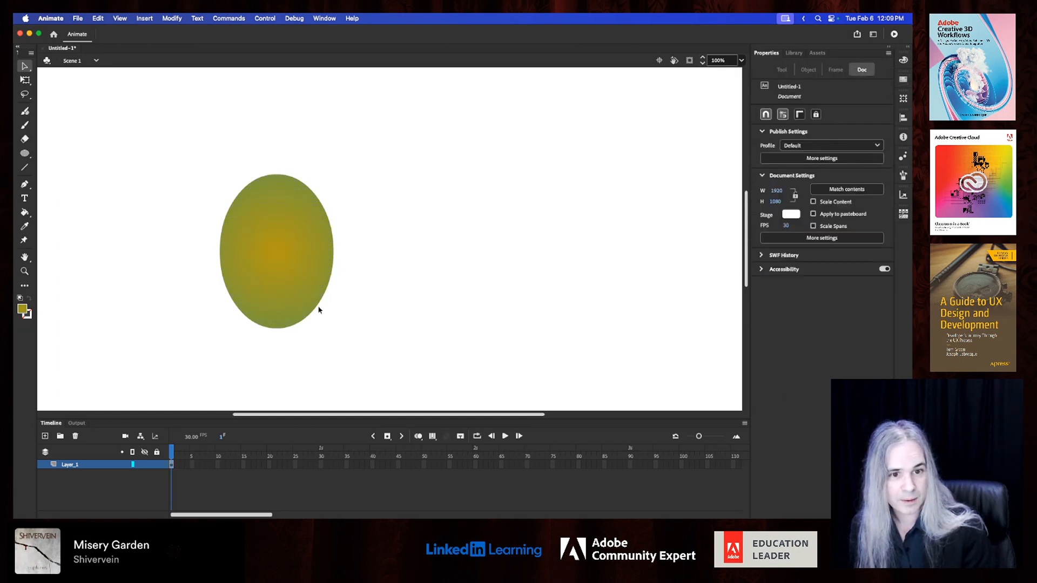
Step: Reshape the oval's radial gradient to follow its narrow form and shift the gradient's centre slightly right and down using Gradient Transform
click(292, 280)
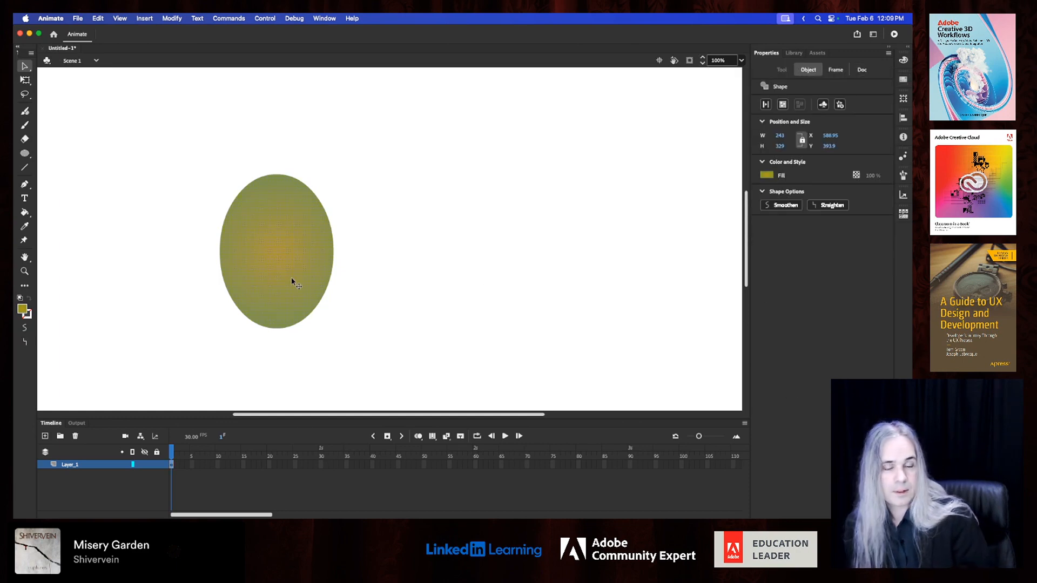
click(25, 81)
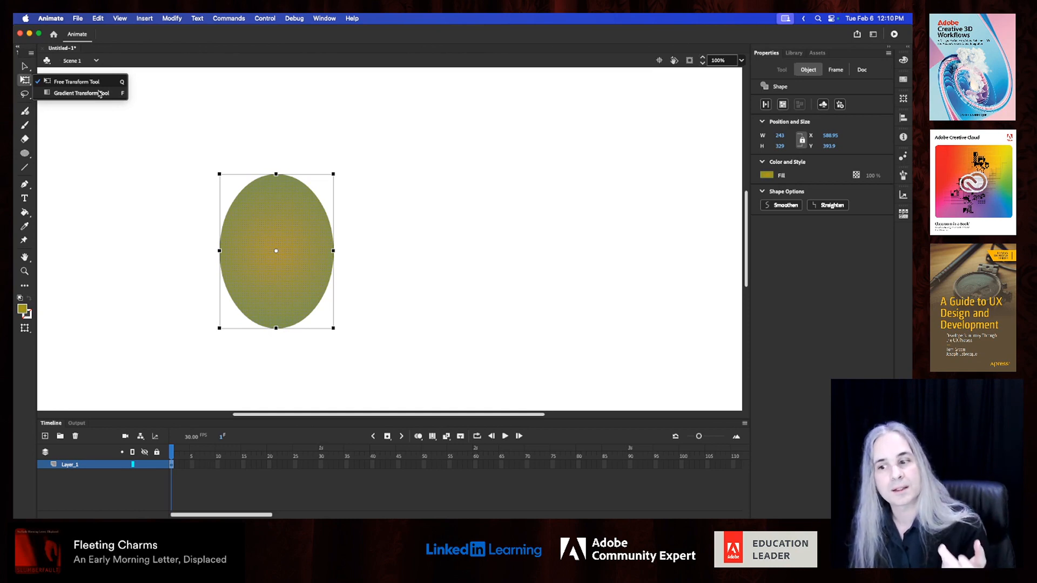
click(99, 94)
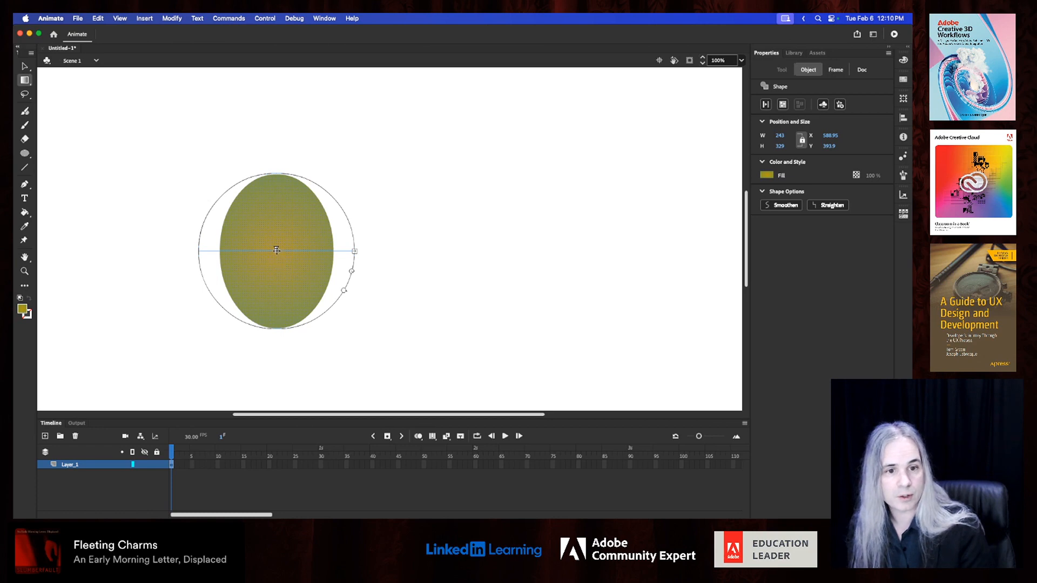
drag(355, 251, 344, 283)
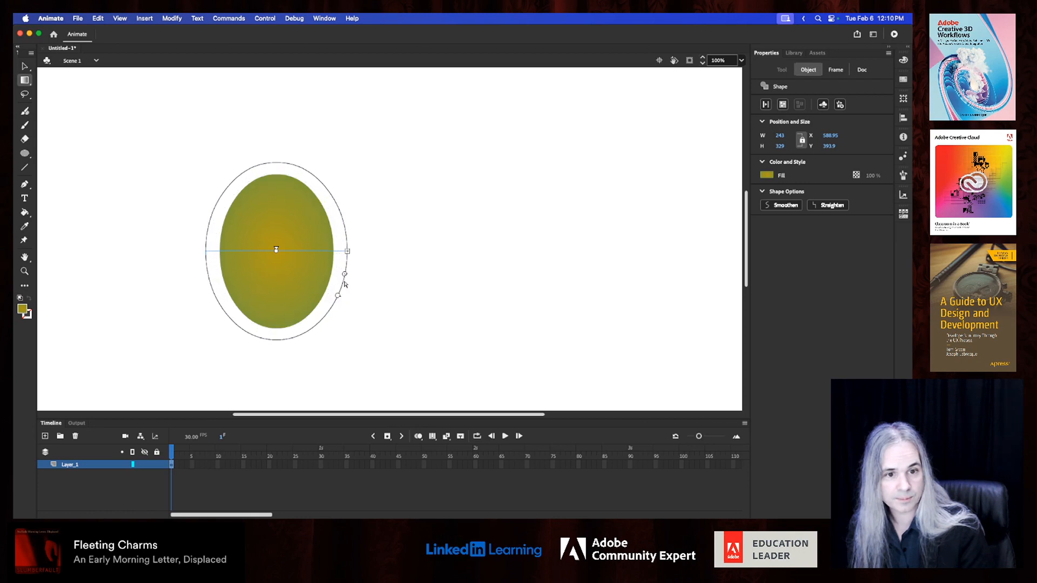
drag(276, 250, 291, 254)
click(153, 218)
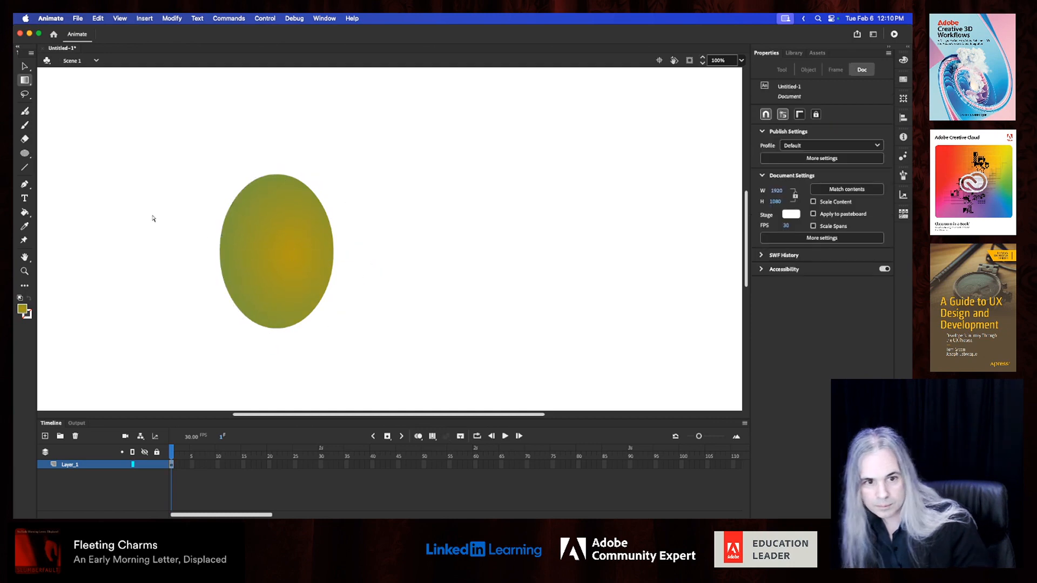
Step: Narrow the gradient further so the green covers more of the oval's edge
click(267, 269)
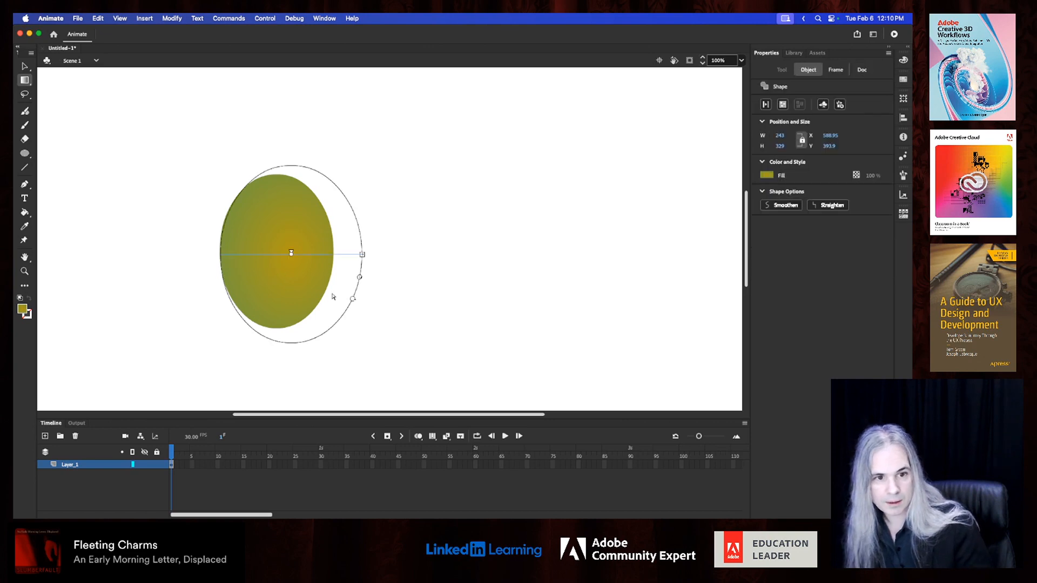
drag(362, 254, 339, 271)
click(382, 350)
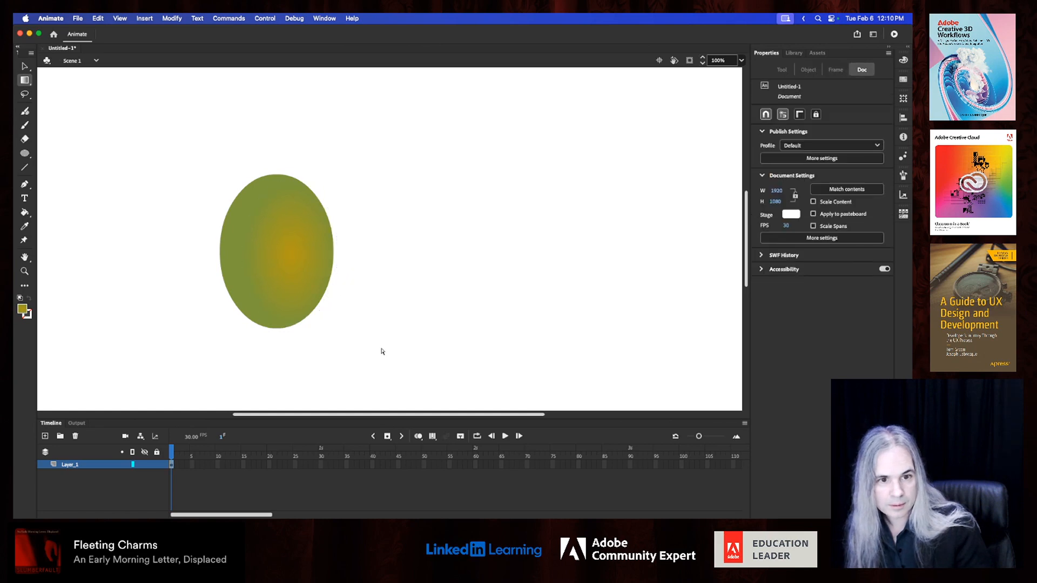
click(269, 226)
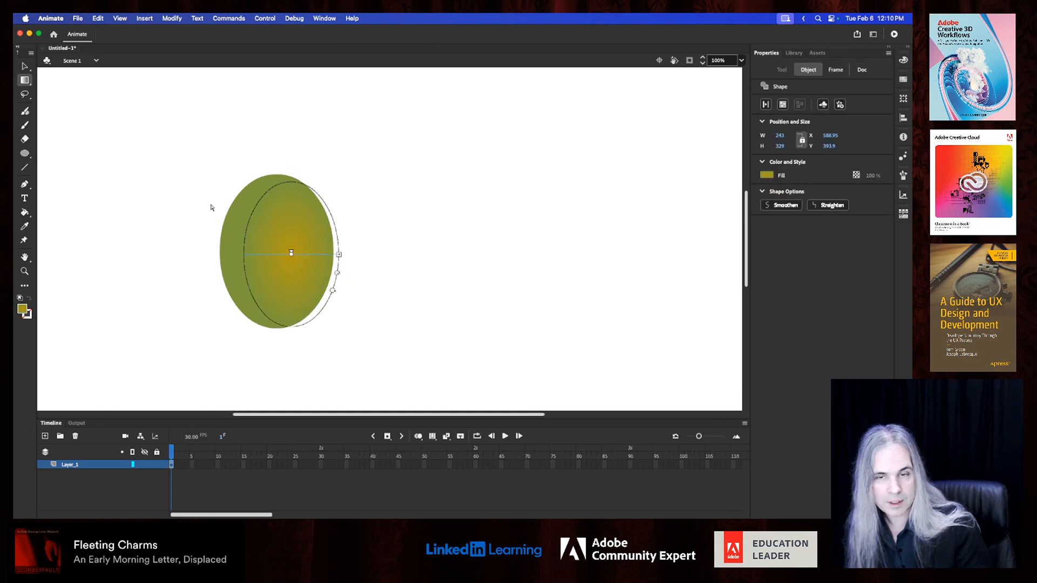
Step: Rotate the oval about 30 degrees clockwise with Free Transform and deselect it
click(25, 65)
click(113, 156)
click(297, 249)
click(25, 80)
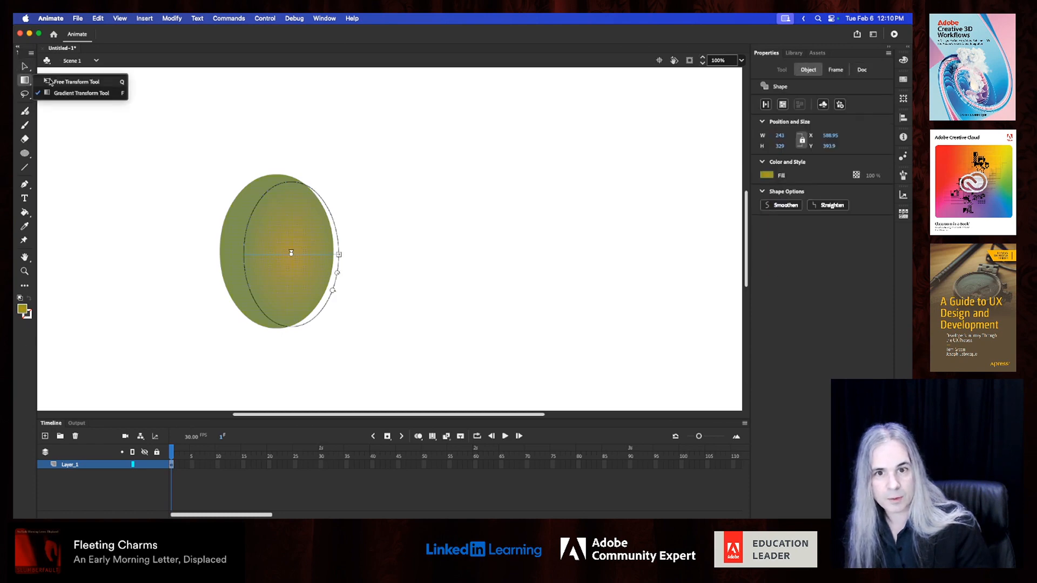
click(63, 82)
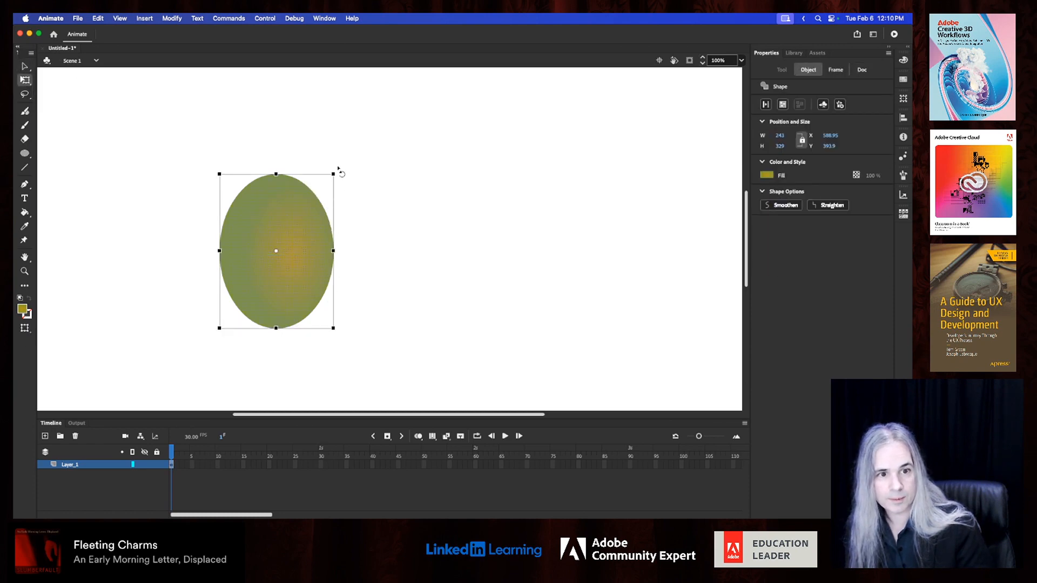
drag(339, 169, 363, 215)
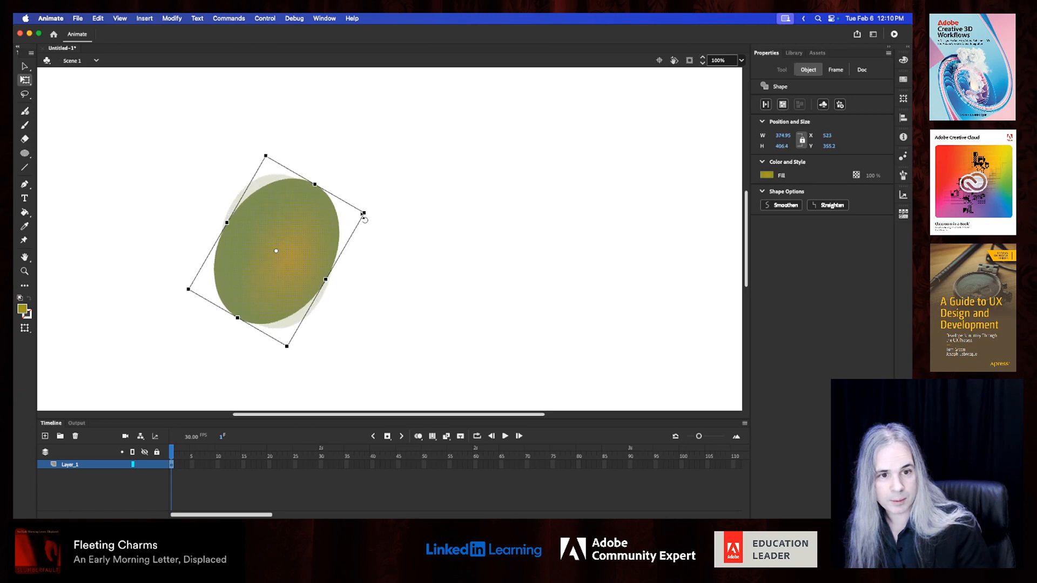
click(391, 300)
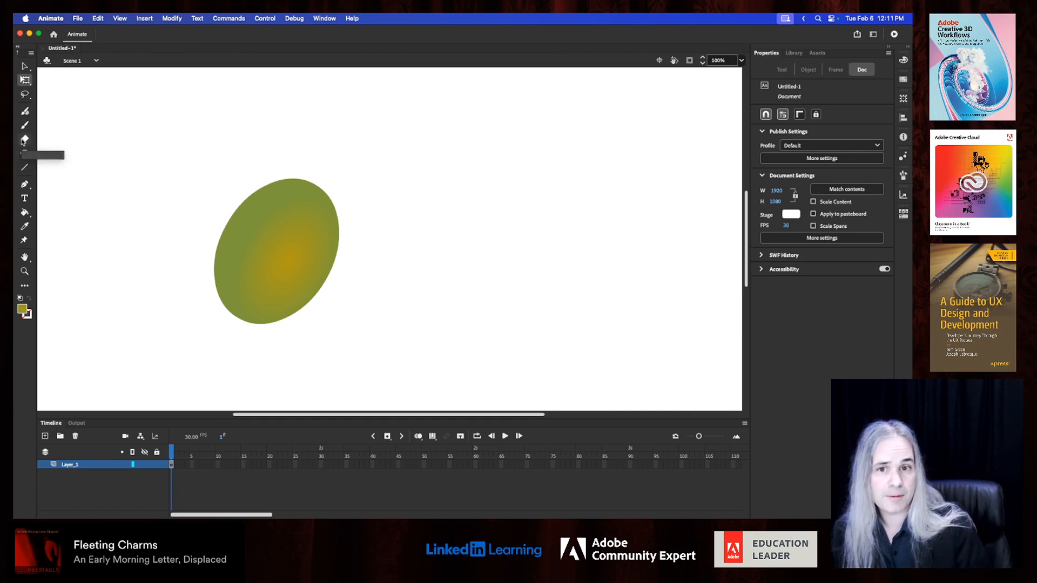
Step: Set the Oval tool's fill to the solid dark brown default swatch
click(25, 67)
click(280, 276)
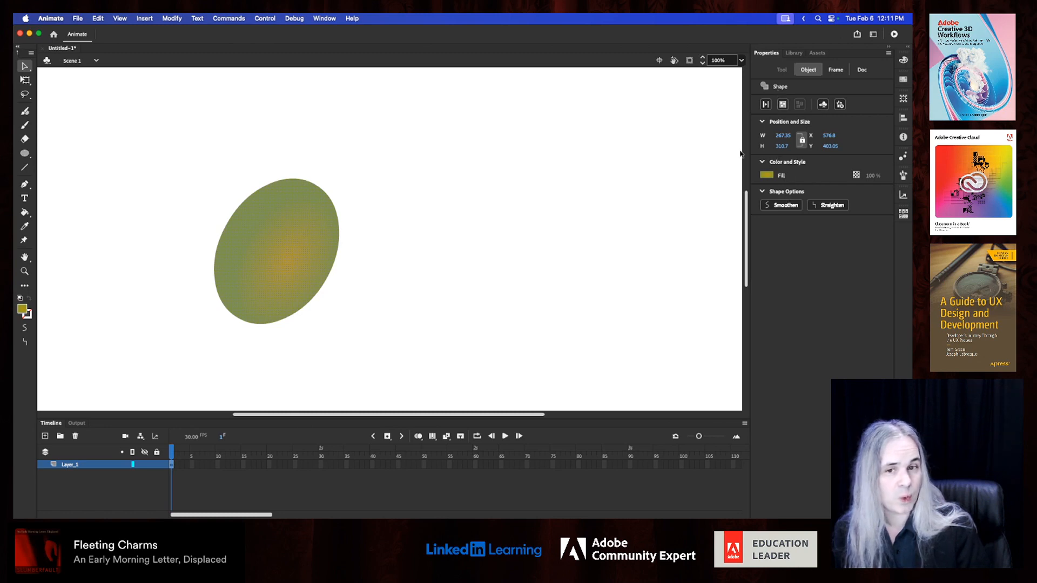
click(24, 154)
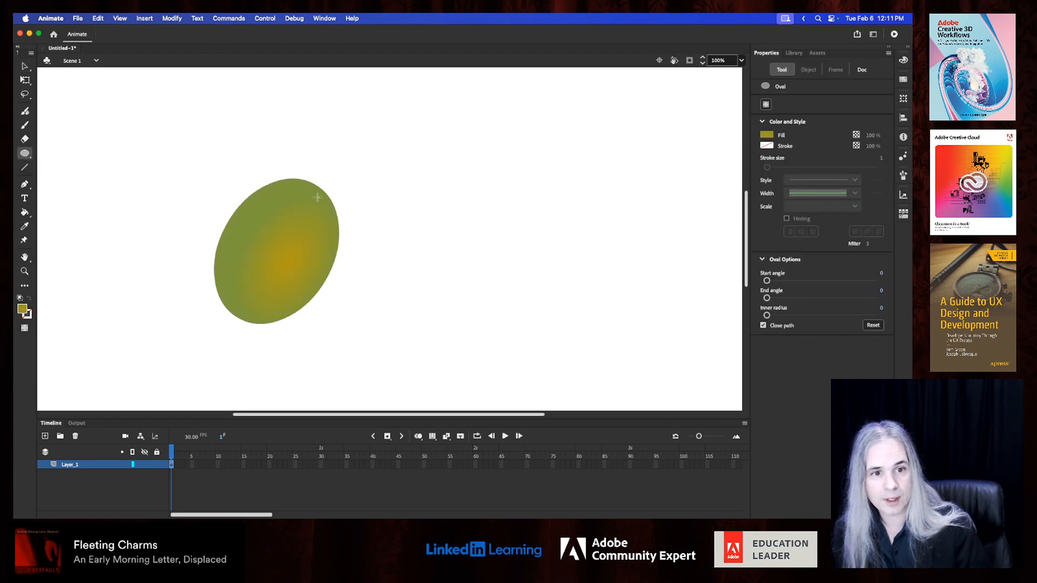
click(768, 135)
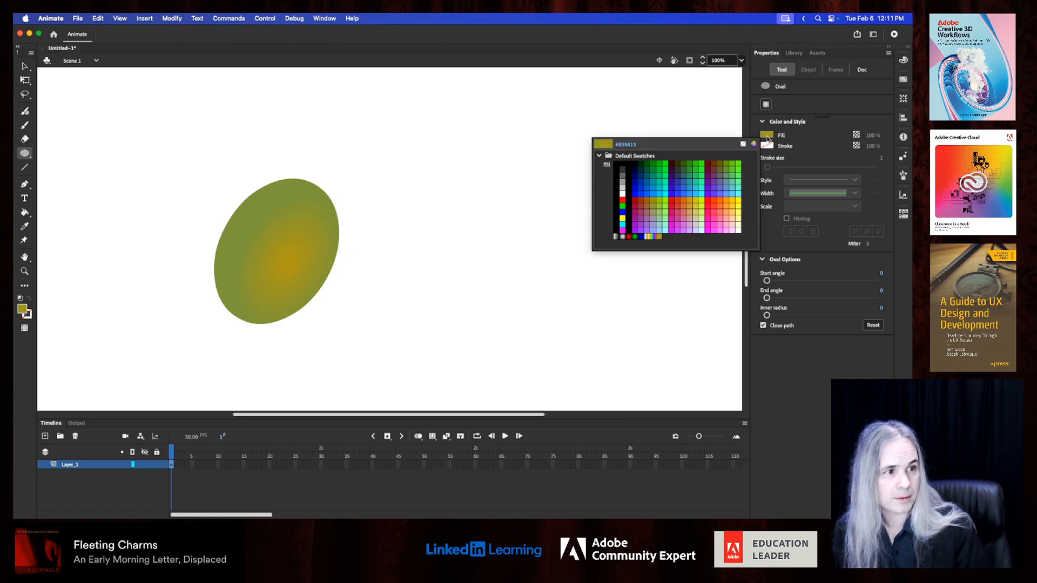
click(714, 162)
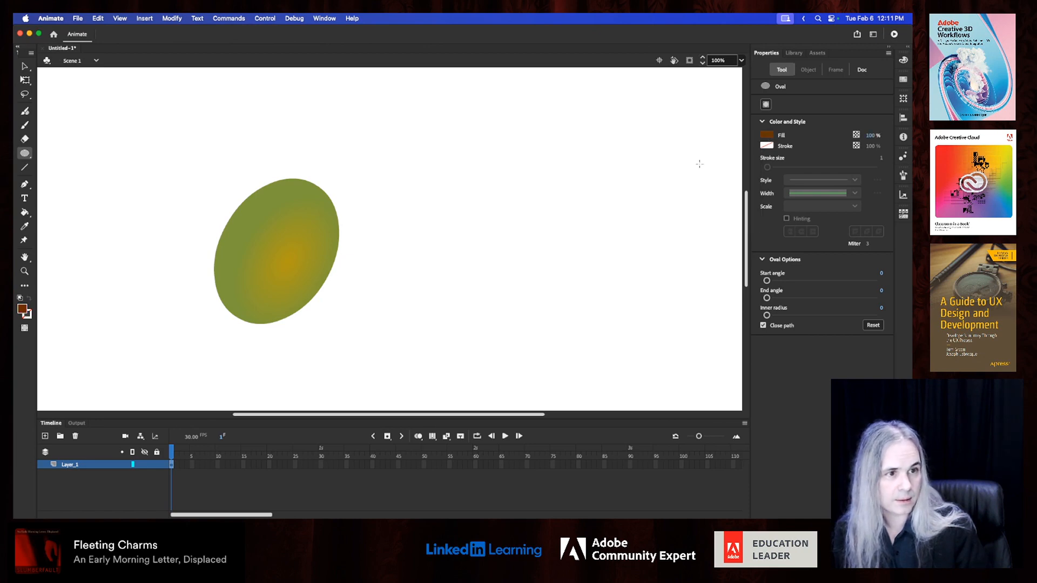
Step: Try drawing a brown circle about 68 px wide over the oval's upper end and moving it off, and undo both
drag(290, 190, 322, 222)
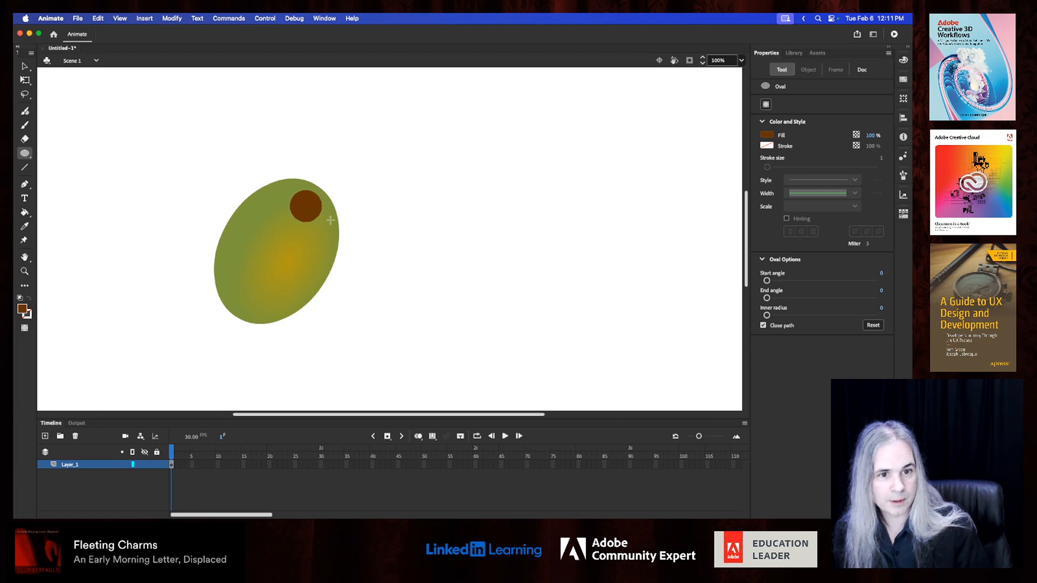
click(23, 66)
drag(306, 206, 419, 214)
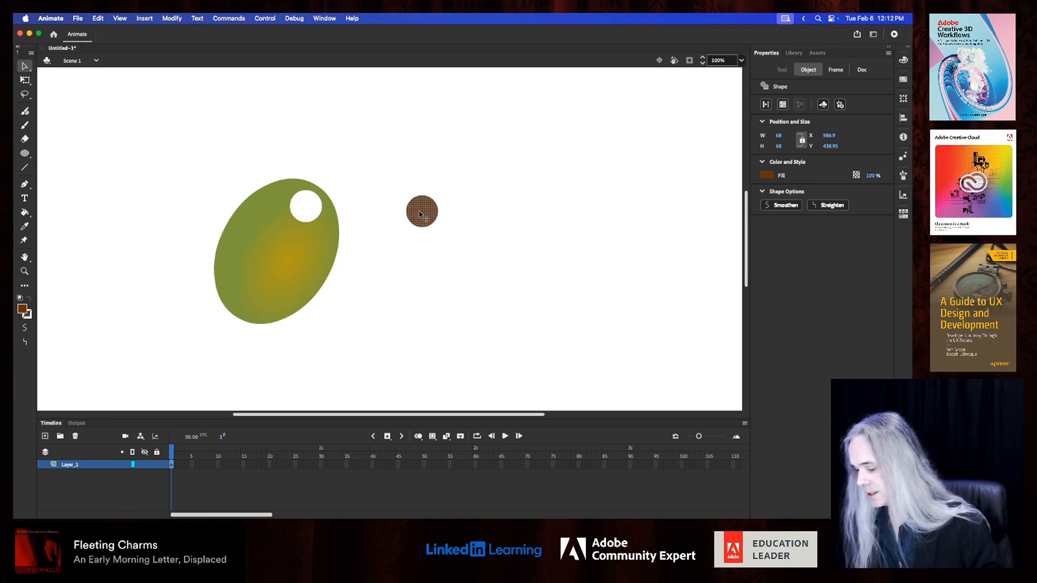
key(super+z)
key(super+z)
key(super+z)
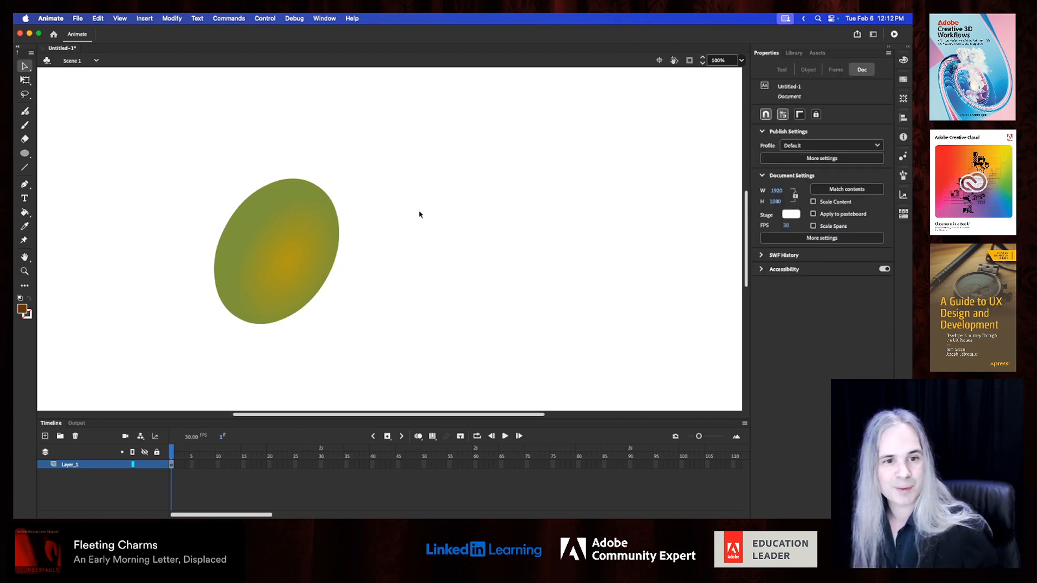
Step: Convert the gradient oval into a drawing object and turn on object drawing mode for the Oval tool
click(285, 238)
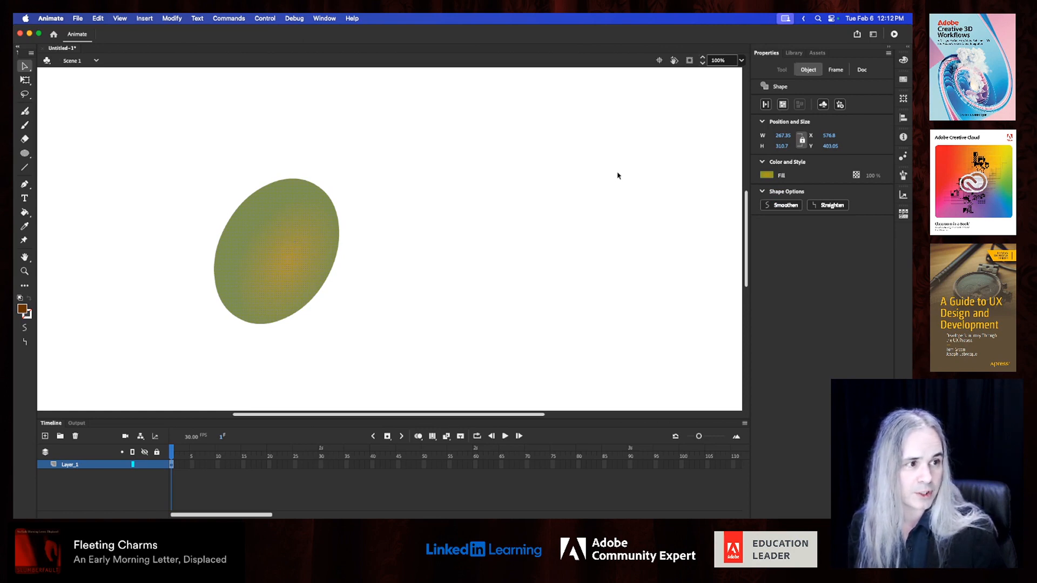
click(783, 105)
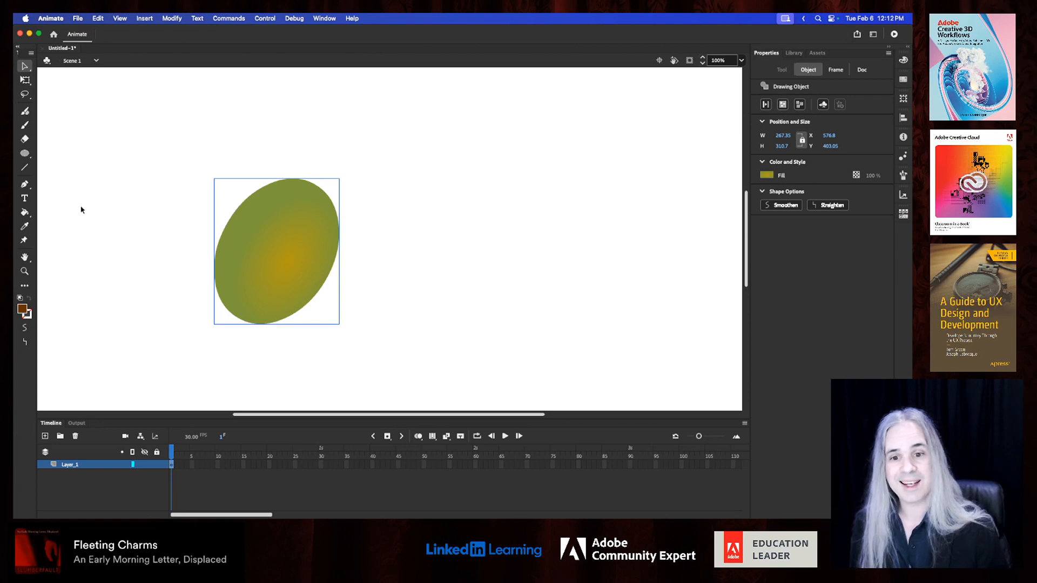
click(23, 157)
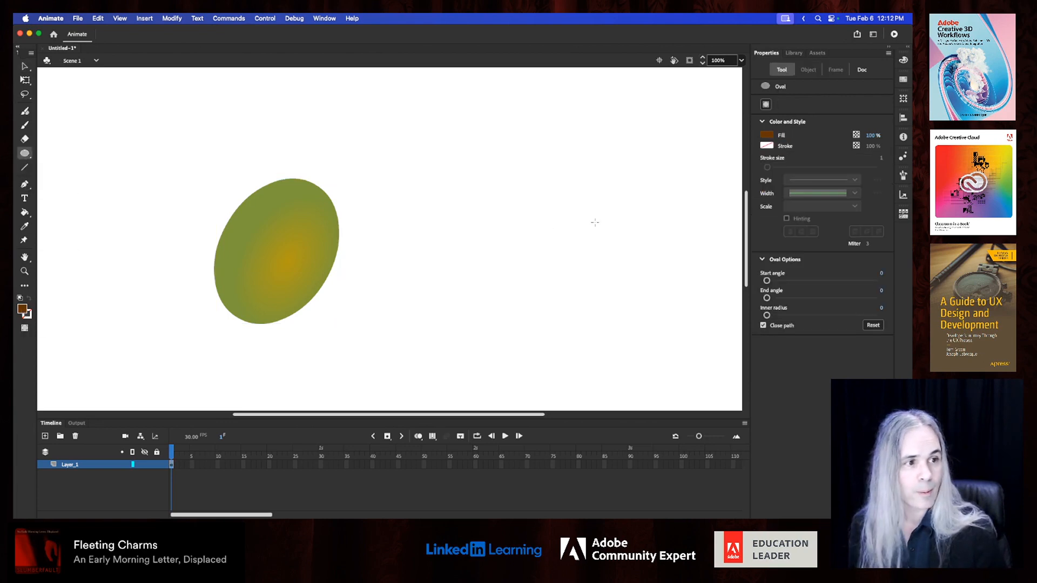
click(766, 106)
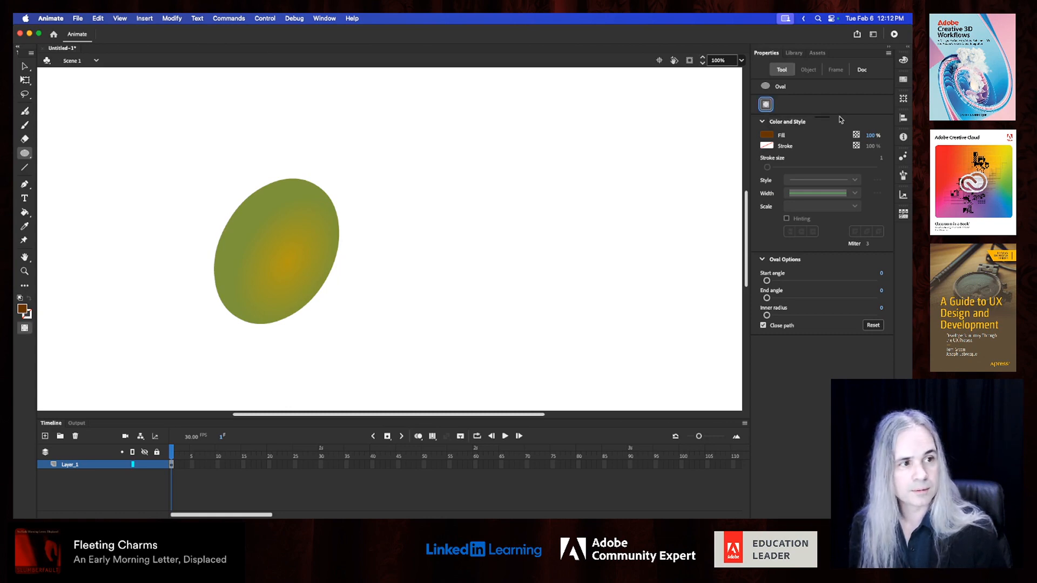
Step: Draw a small brown oval at the olive's upper end and tilt and reposition it, about 70 by 80 px once tilted
drag(285, 204, 315, 244)
key(q)
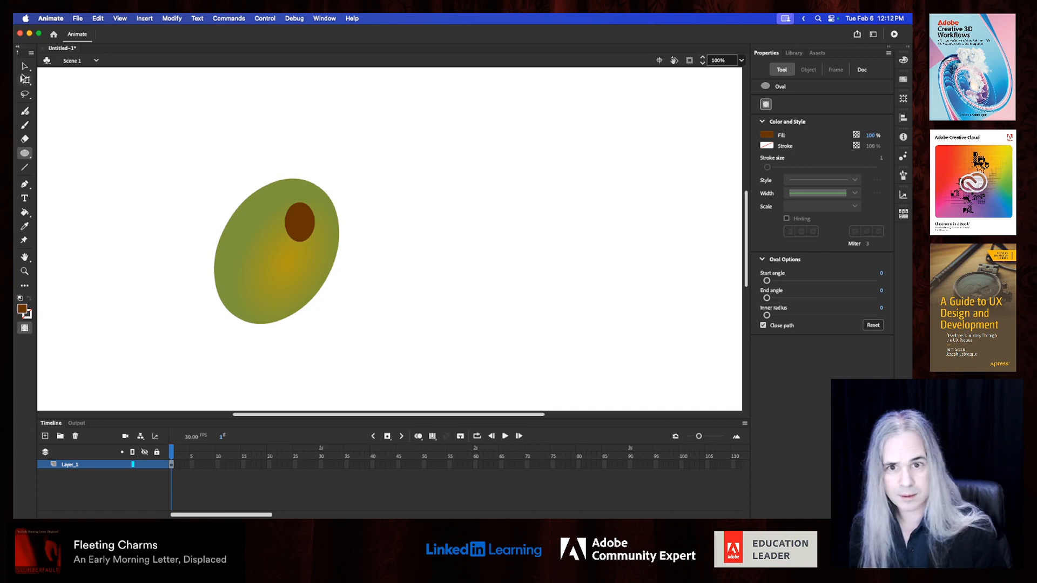
click(301, 227)
drag(300, 238, 311, 207)
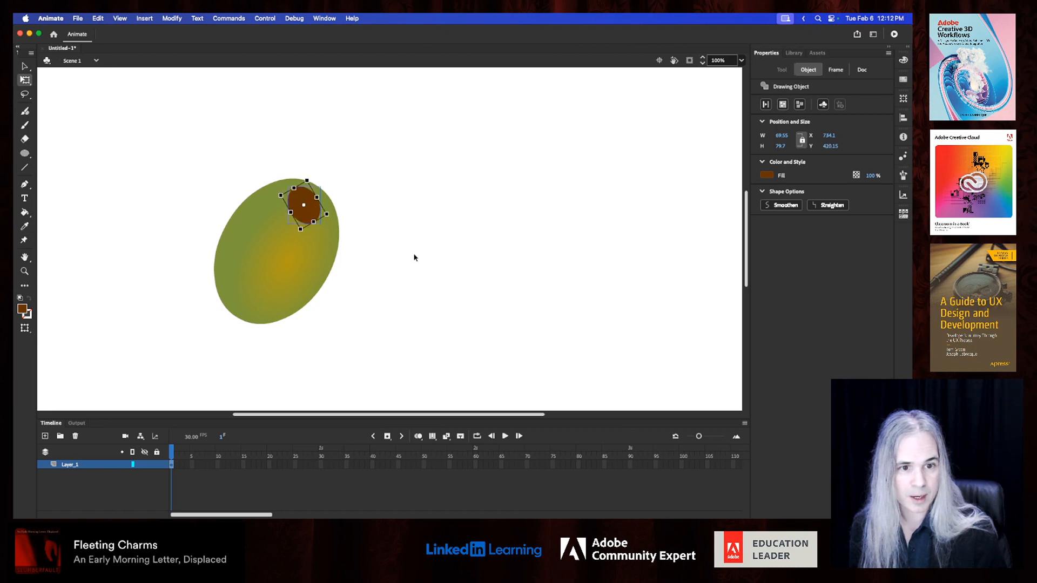
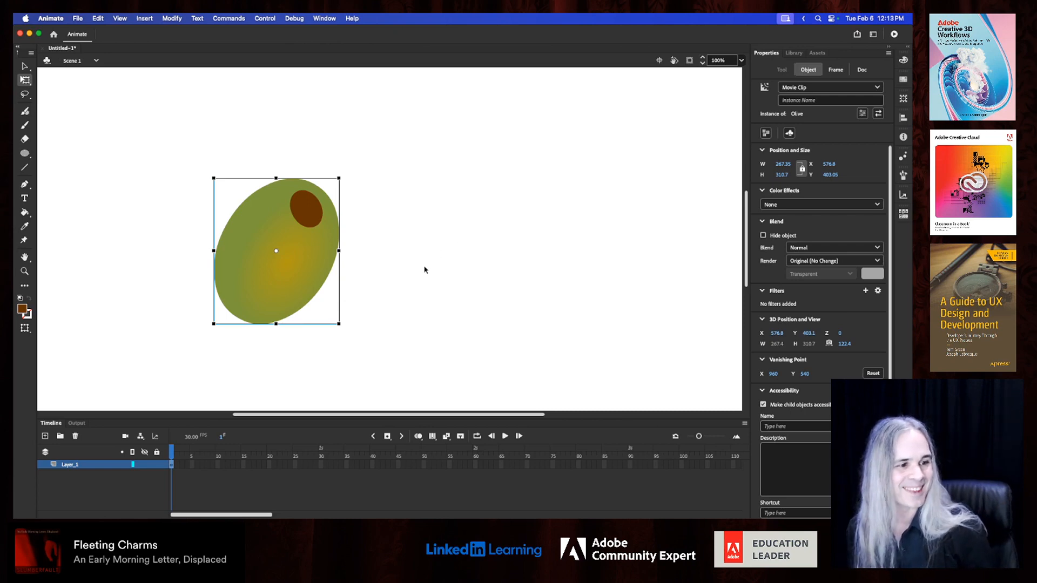
Step: Move the Olive instance straight up to a Y position of about 361 and deselect it
click(409, 281)
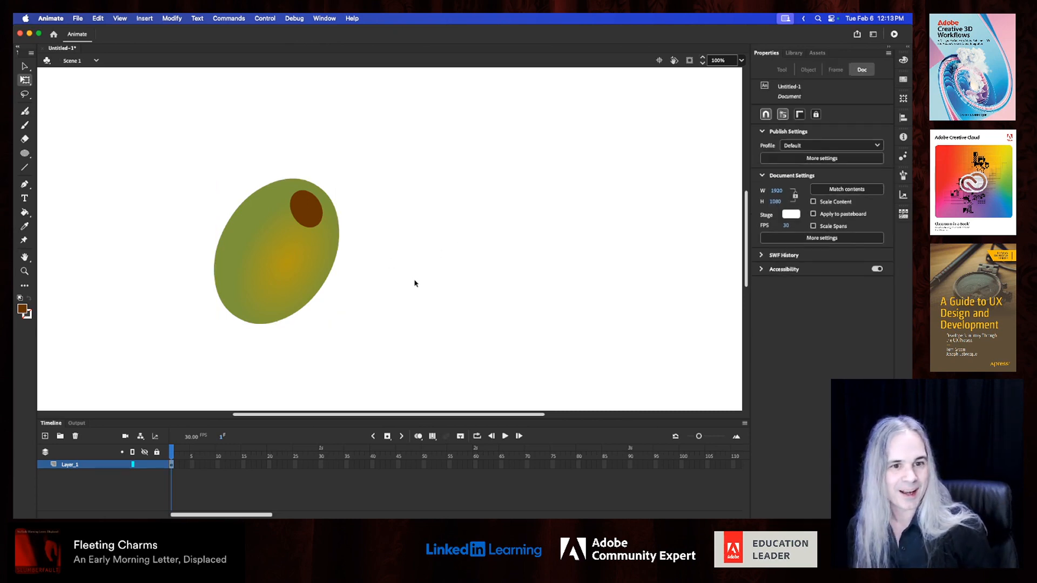
click(270, 252)
mouse_move(325, 258)
mouse_down()
mouse_move(223, 258)
mouse_move(317, 308)
mouse_move(322, 238)
mouse_up()
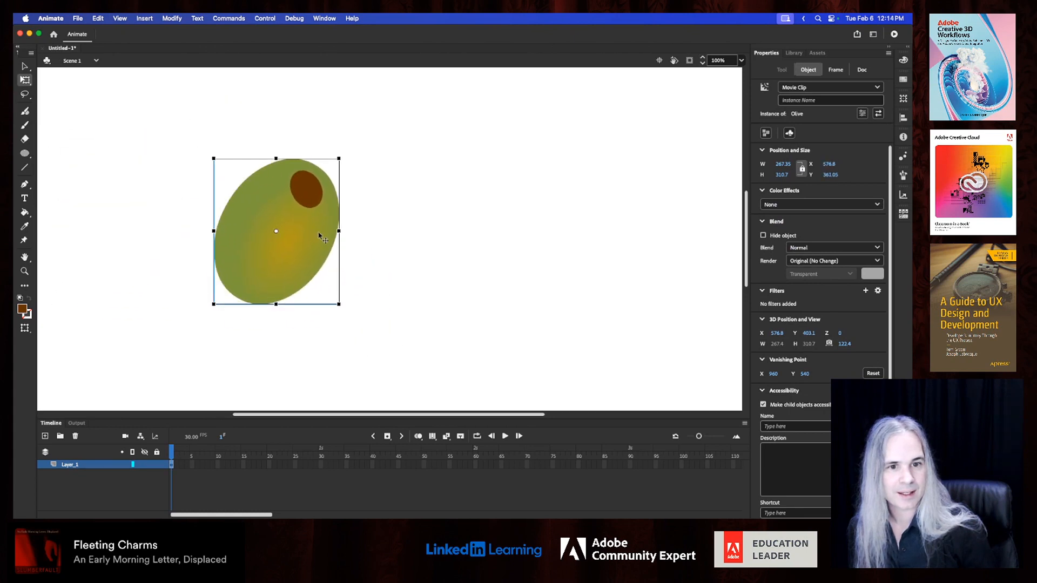
click(567, 190)
Step: Place a second Olive instance from the library, shrunk and rotated counter-clockwise, against the left side of the first olive
click(794, 53)
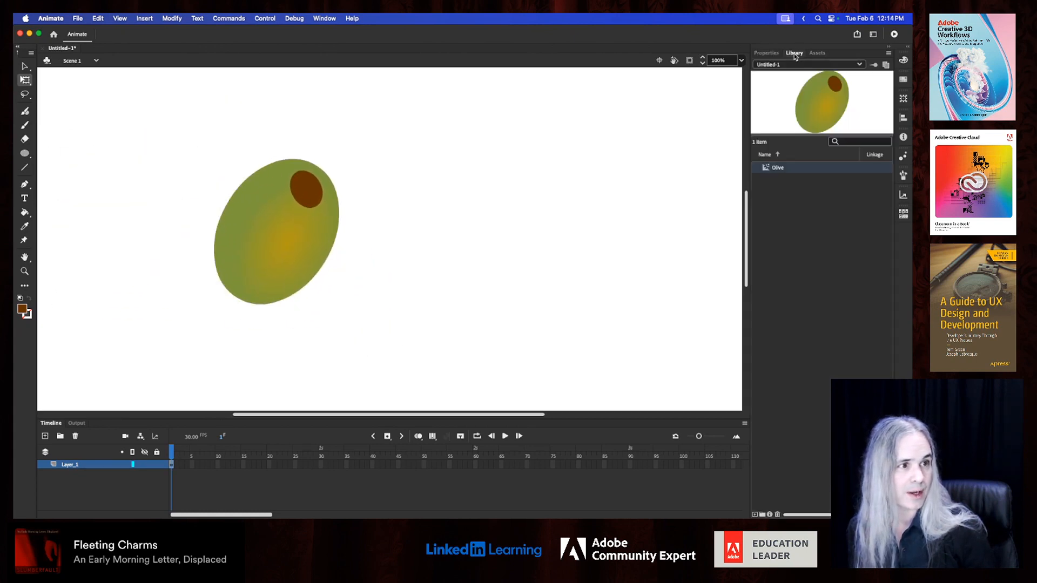
drag(780, 168, 412, 270)
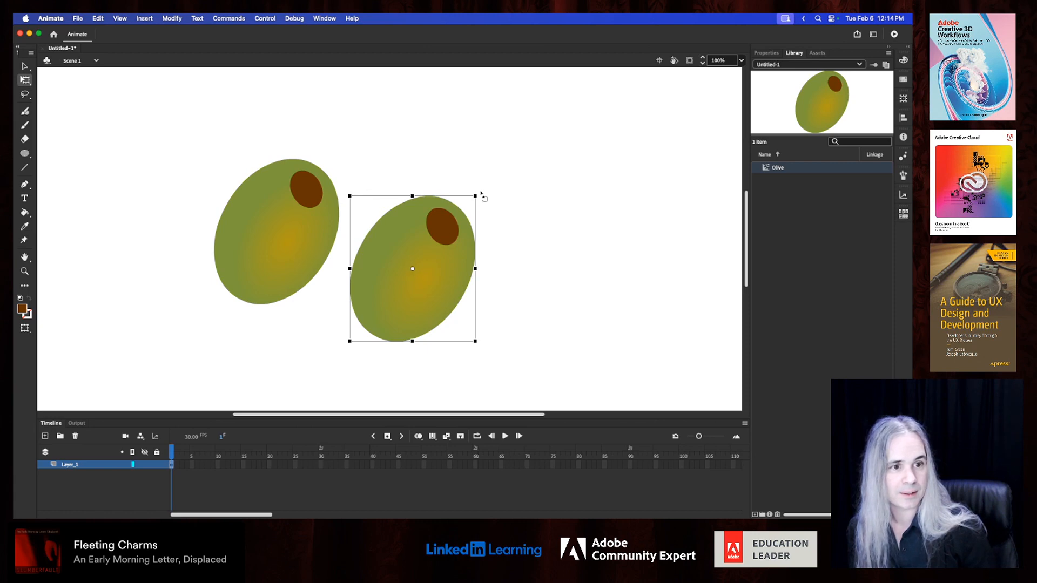
drag(482, 197, 442, 207)
drag(432, 270, 201, 239)
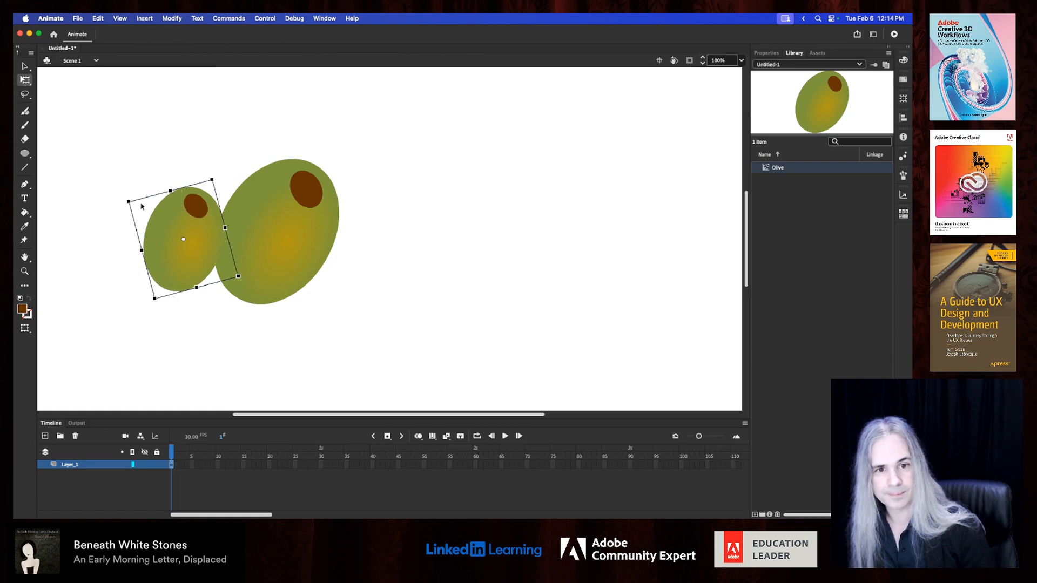
Step: Flip the smaller olive sideways and shift it left, clear of the larger one
drag(224, 227, 141, 251)
mouse_move(182, 220)
mouse_down()
mouse_move(166, 223)
mouse_move(175, 253)
mouse_move(161, 222)
mouse_up()
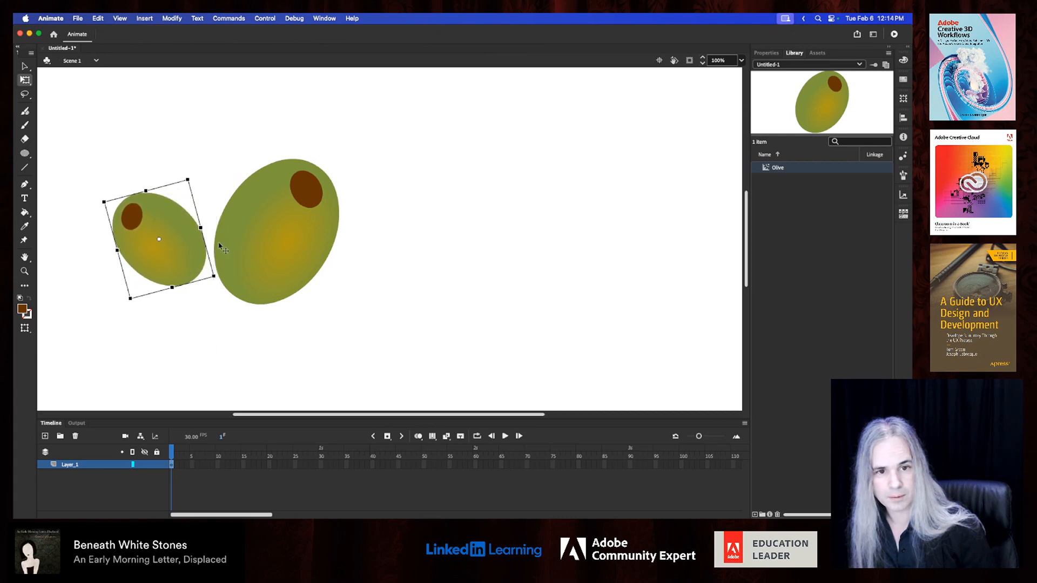
click(304, 327)
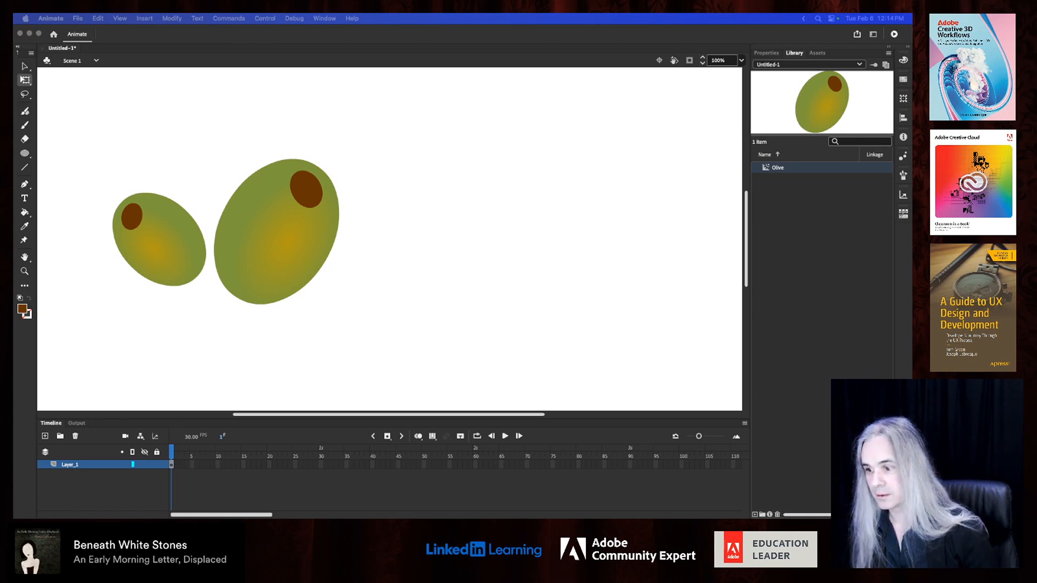
Step: Activate the Rectangle tool and set its stroke colour to the light orange #FFCC66
click(559, 323)
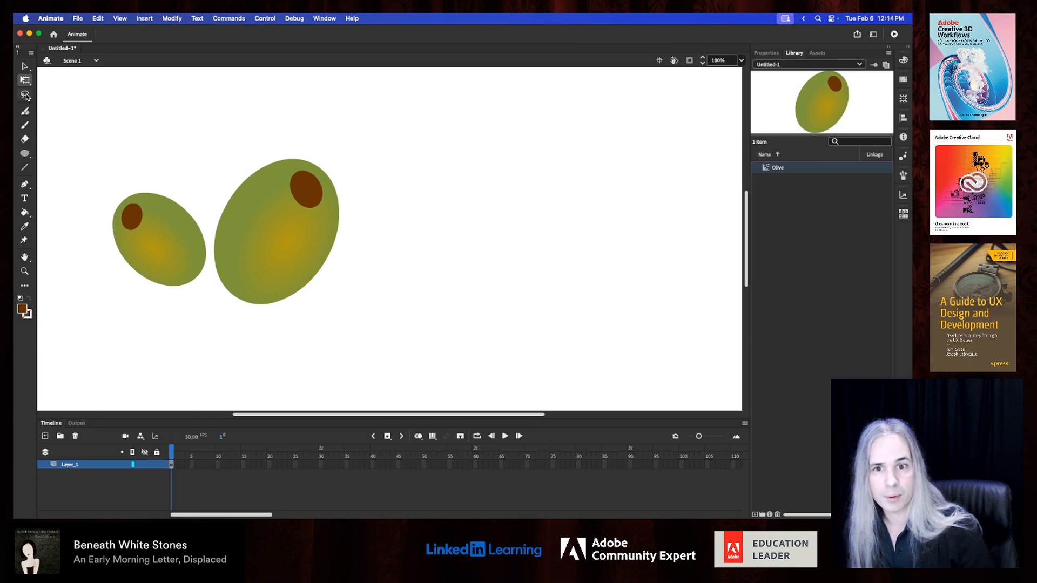
click(25, 154)
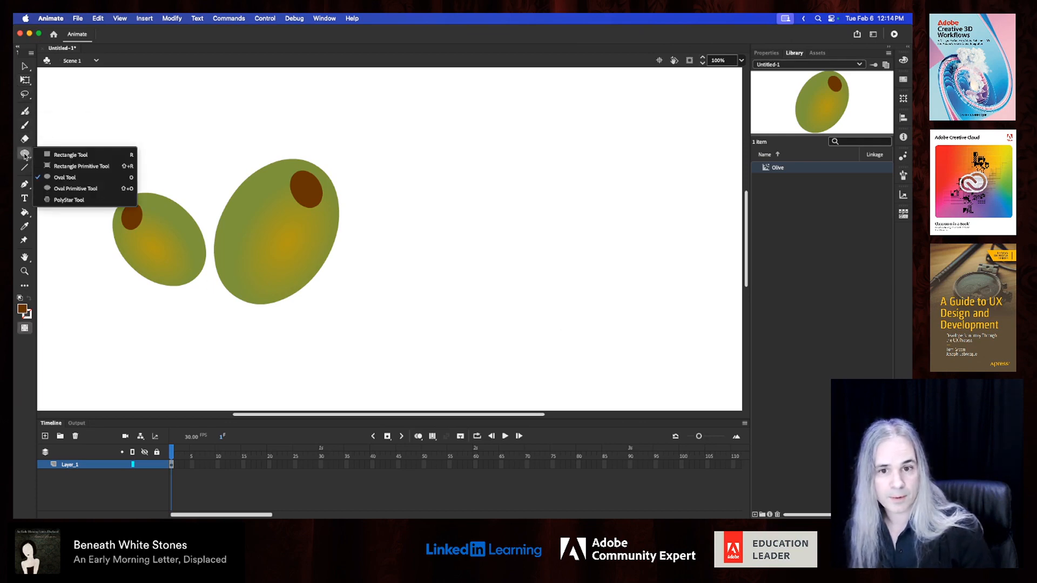
click(71, 155)
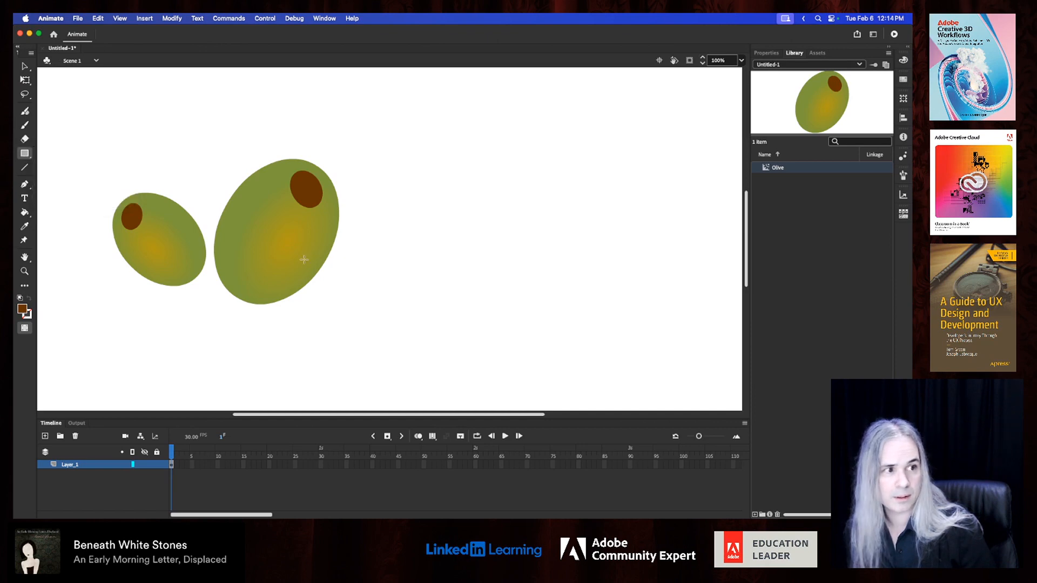
click(767, 53)
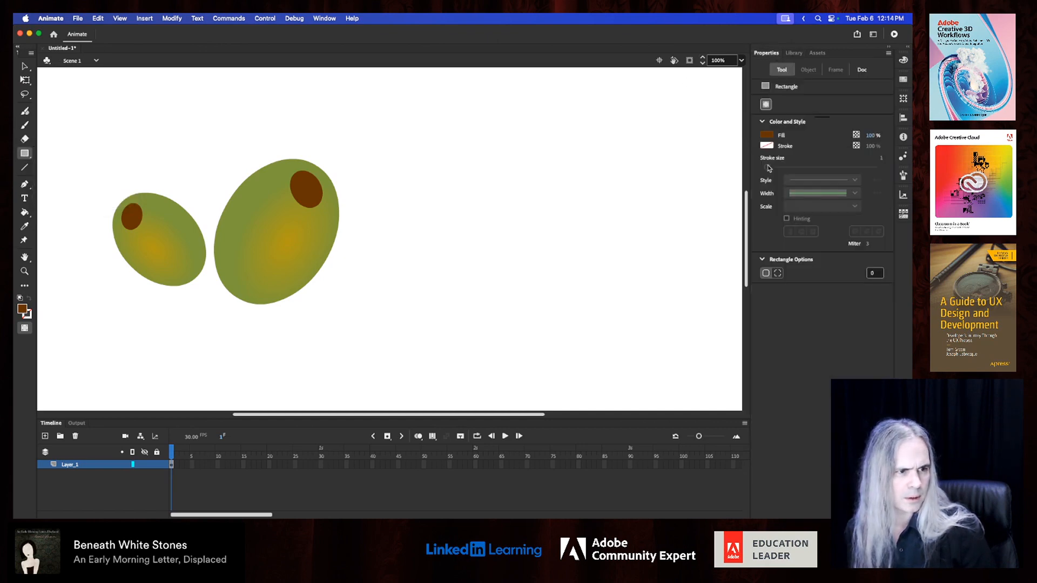
click(766, 135)
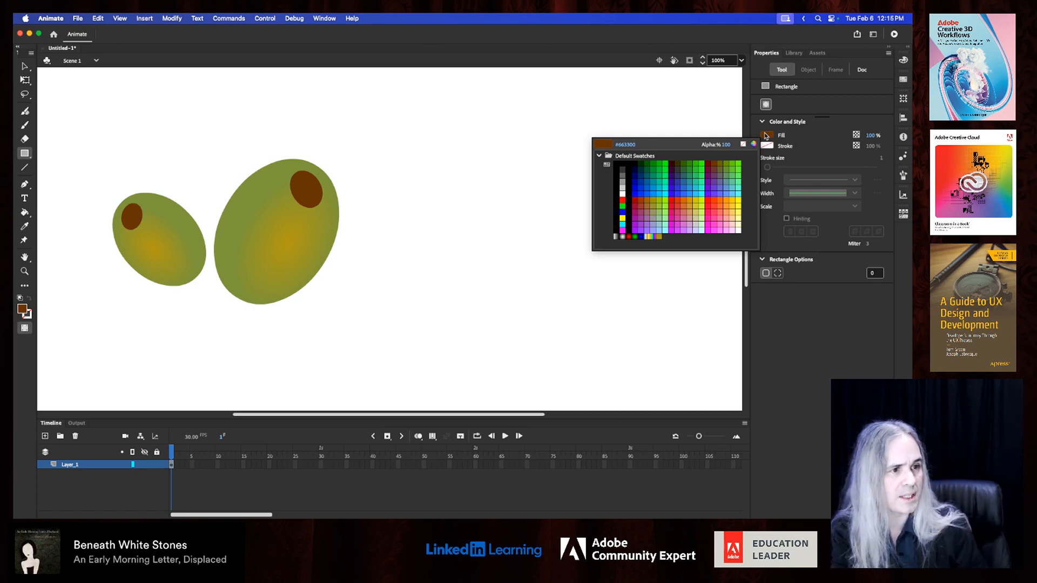
click(766, 135)
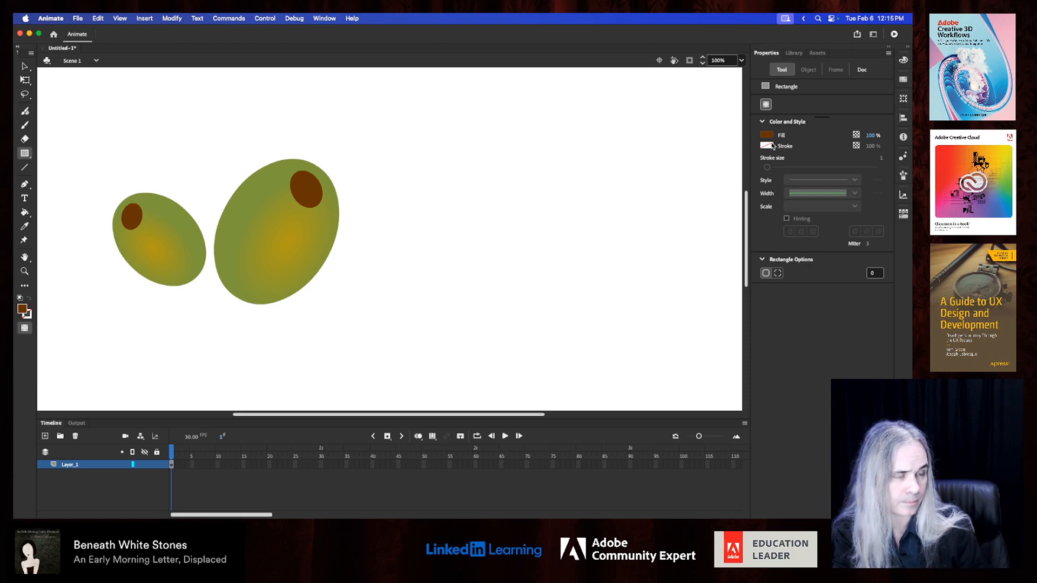
click(767, 146)
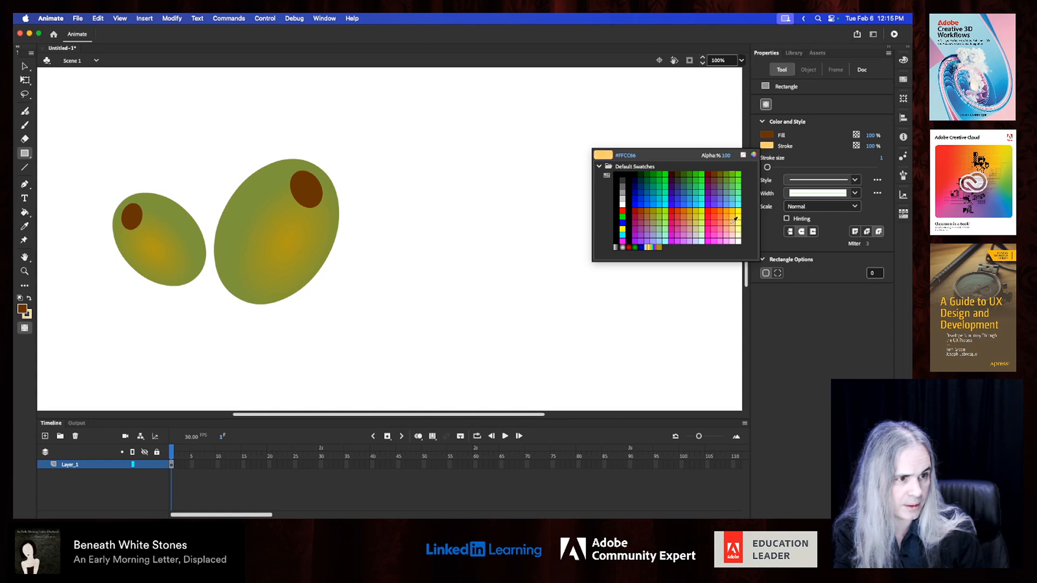
click(733, 222)
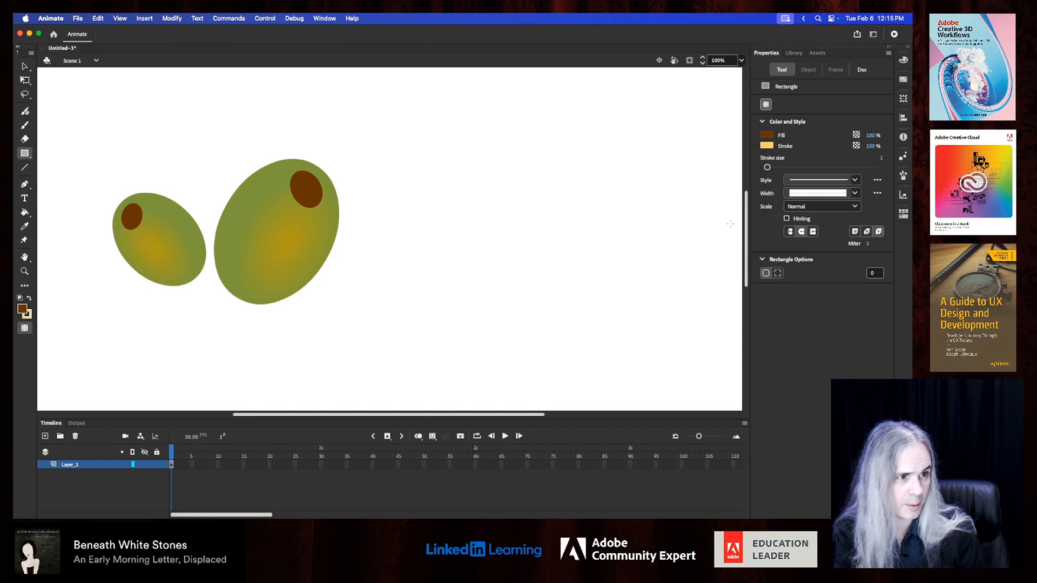
Step: Set the rectangle fill colour to green #669933 with an opacity of 23%
click(767, 136)
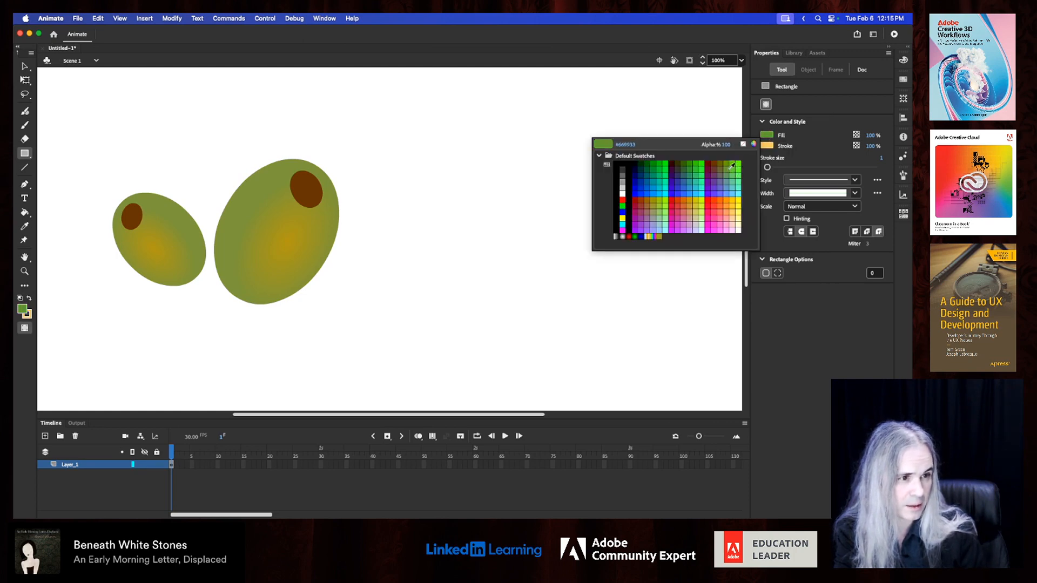
click(731, 164)
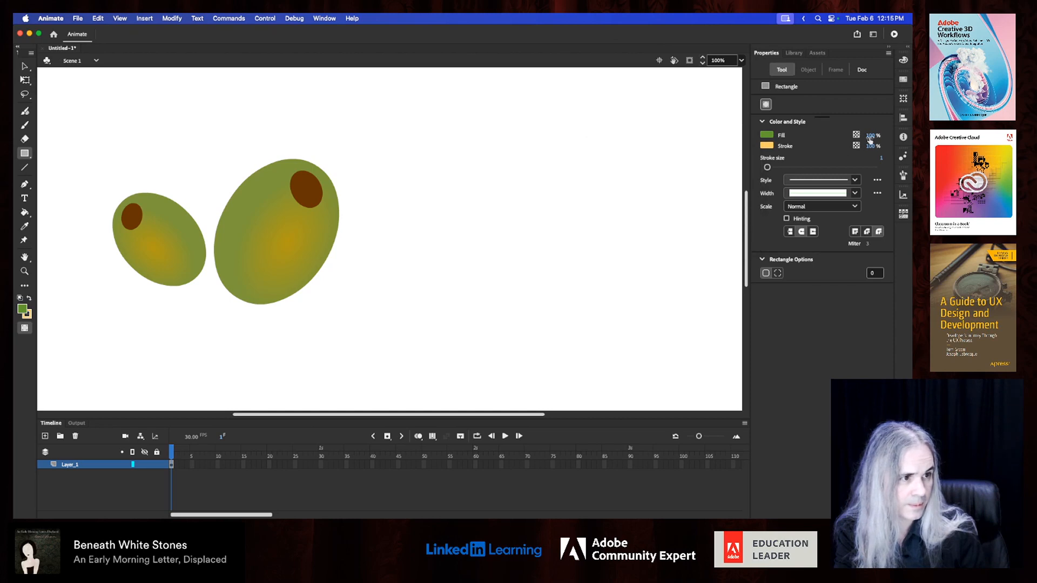
drag(873, 139, 834, 136)
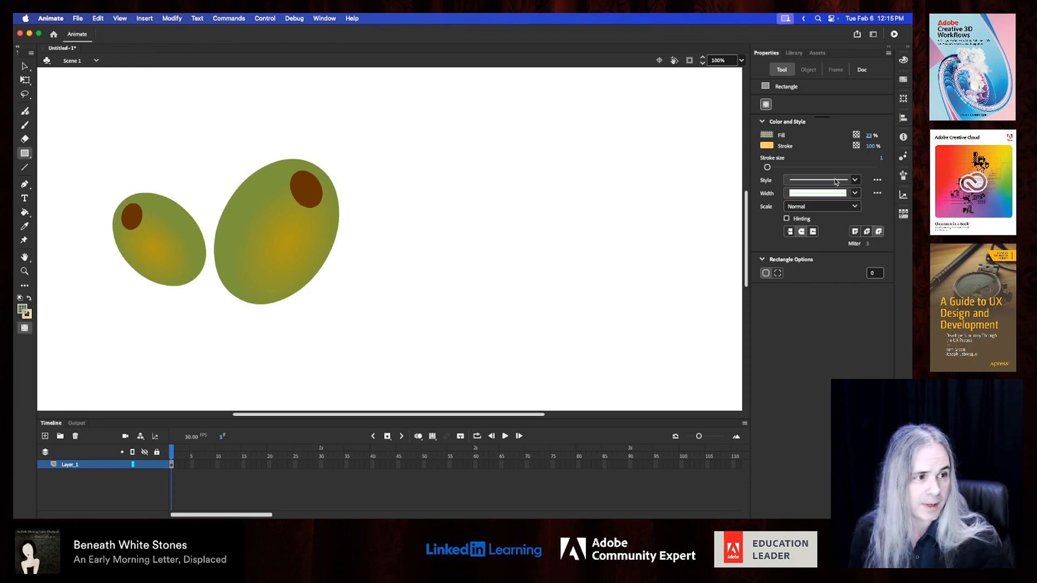
Step: Choose the solid stroke style and a variable width profile with two bulges for the rectangle outline
click(859, 181)
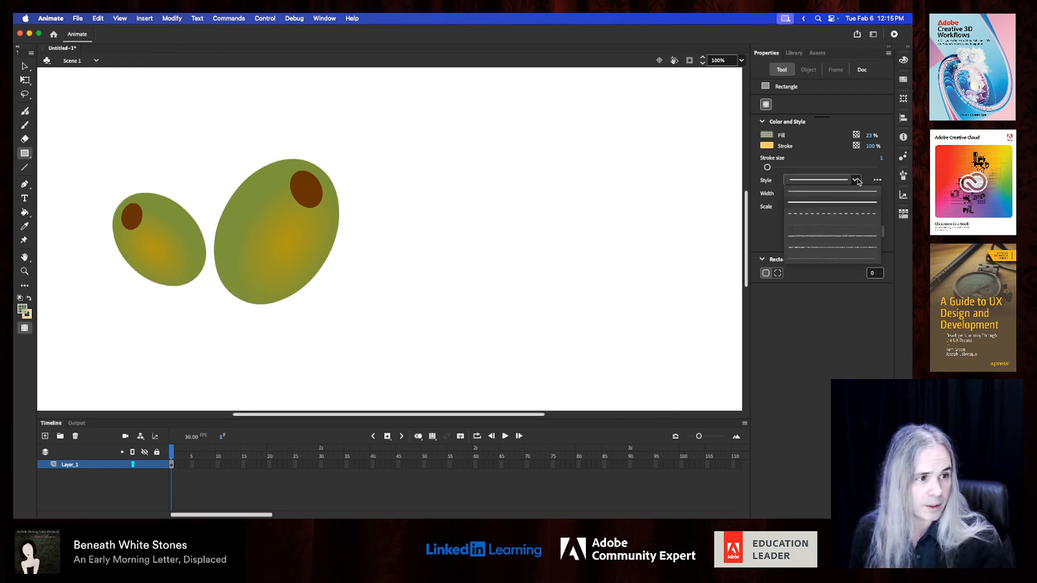
click(836, 202)
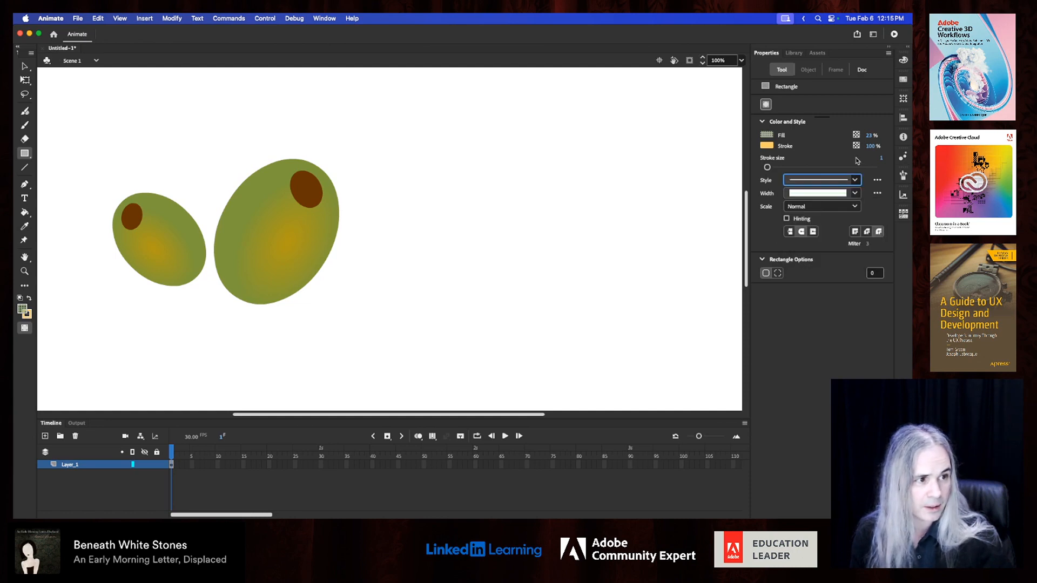
click(855, 194)
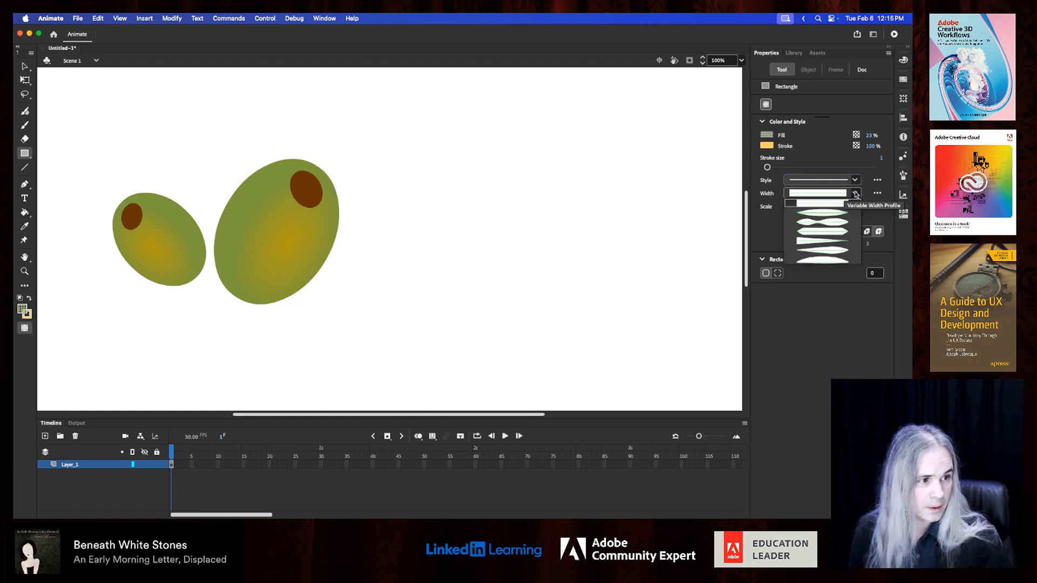
click(829, 225)
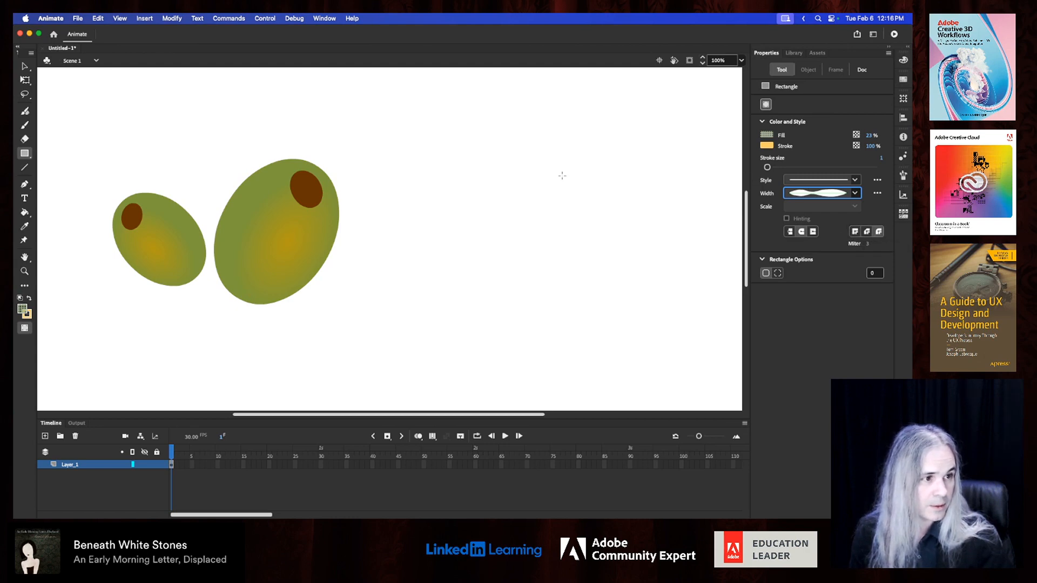
Step: Draw a tall narrow rectangle right of the olives and a wider one, about 144 by 168 px, overlapping its lower end
mouse_move(470, 119)
mouse_down()
mouse_move(517, 274)
mouse_move(508, 211)
mouse_up()
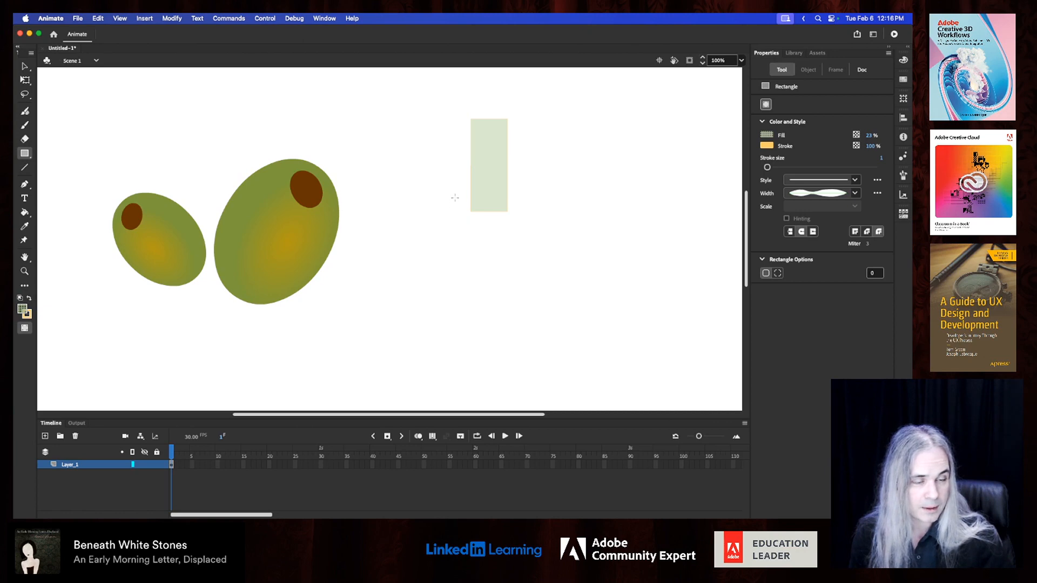
drag(455, 197, 523, 277)
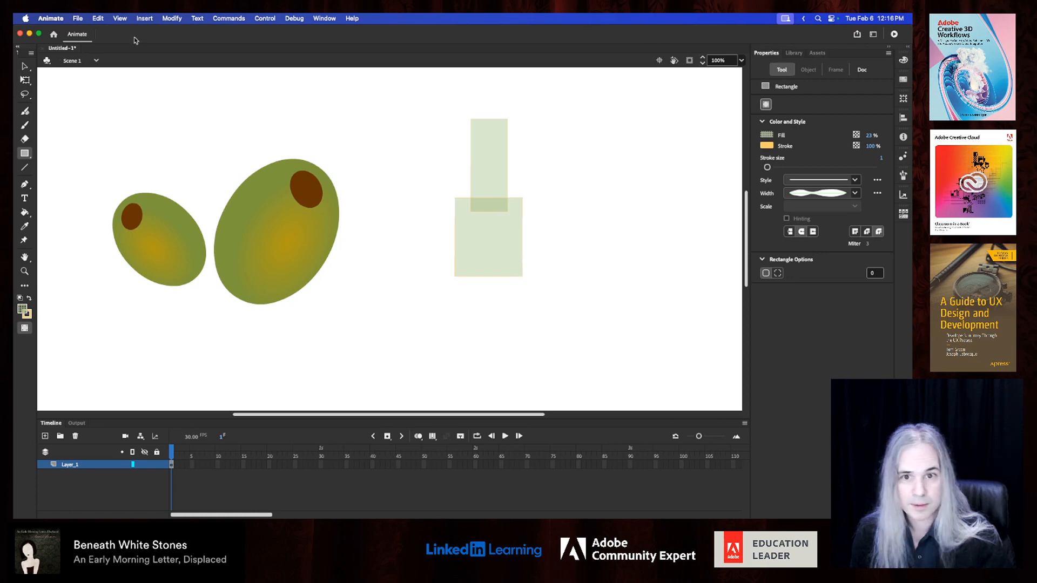
Step: Enlarge both rectangles together to about 241 by 562 px and move them slightly left and down on the stage
click(25, 65)
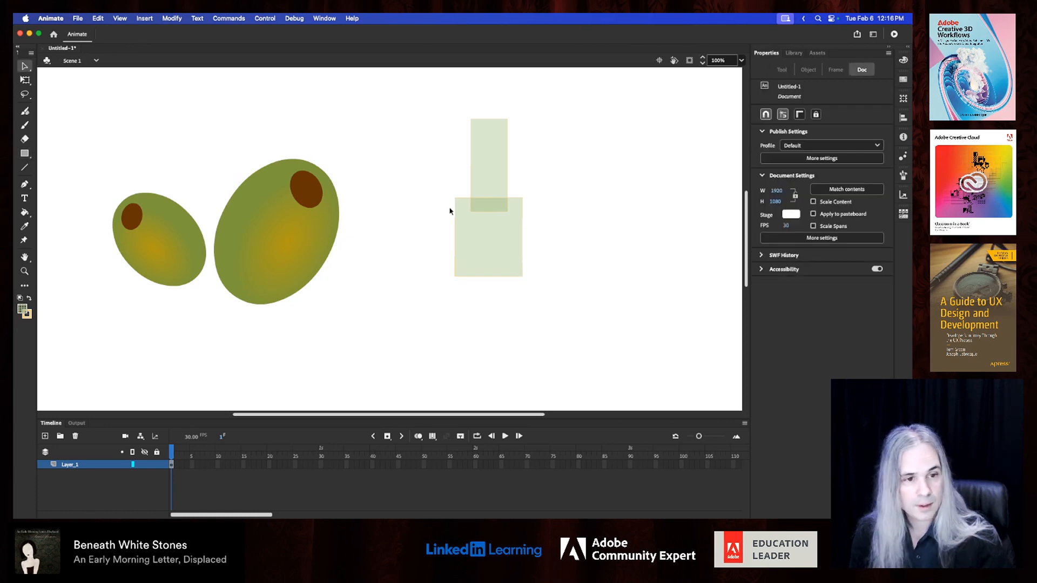
click(501, 208)
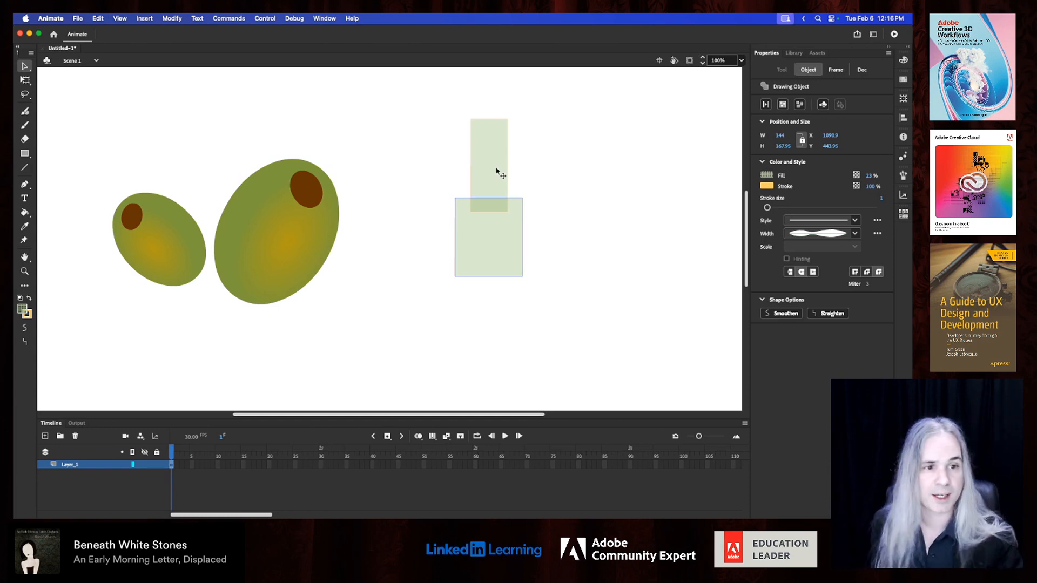
click(497, 172)
shift+click(492, 222)
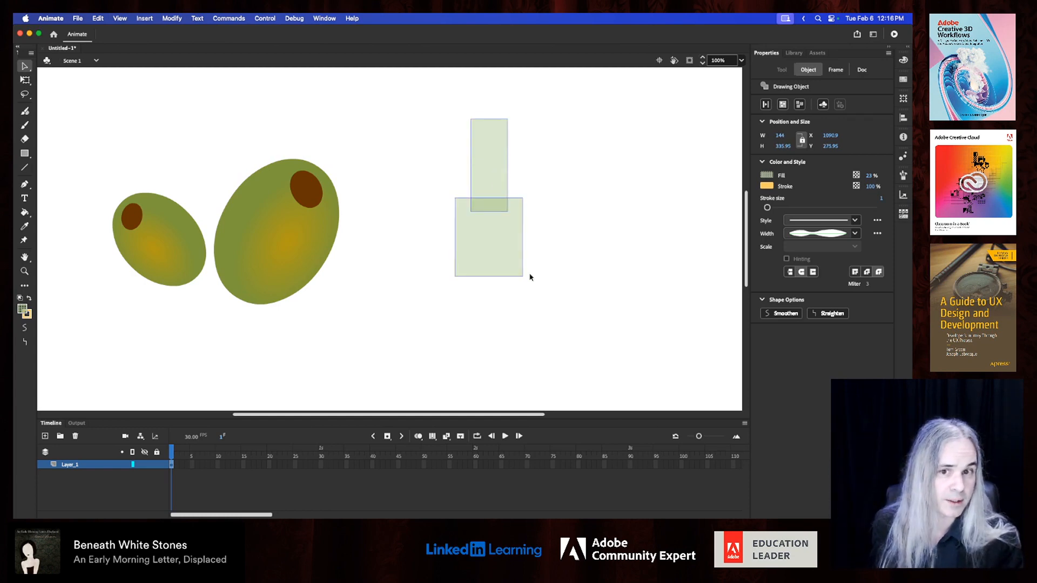
key(q)
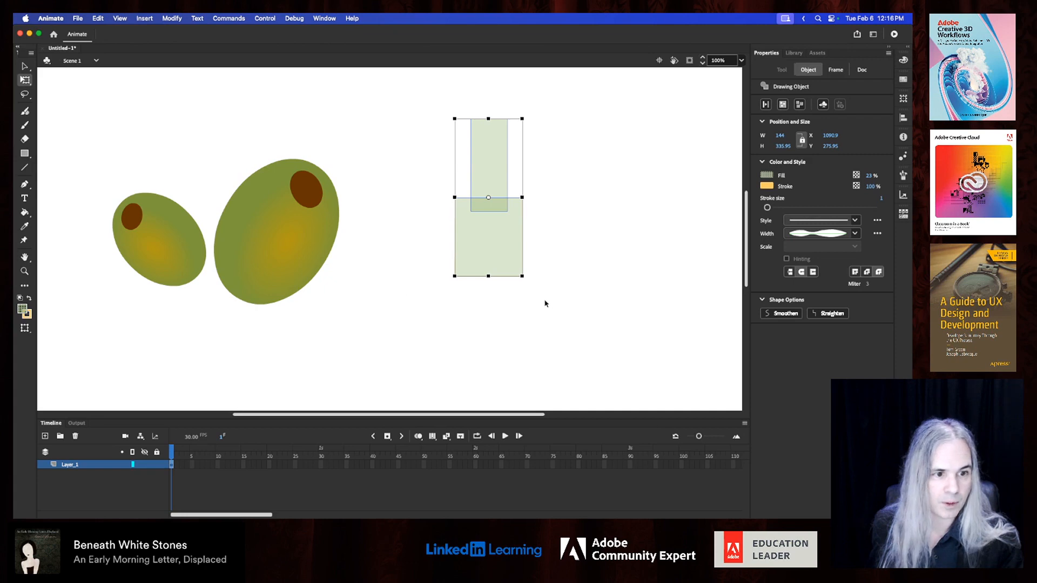
drag(523, 277, 553, 331)
drag(506, 244, 492, 278)
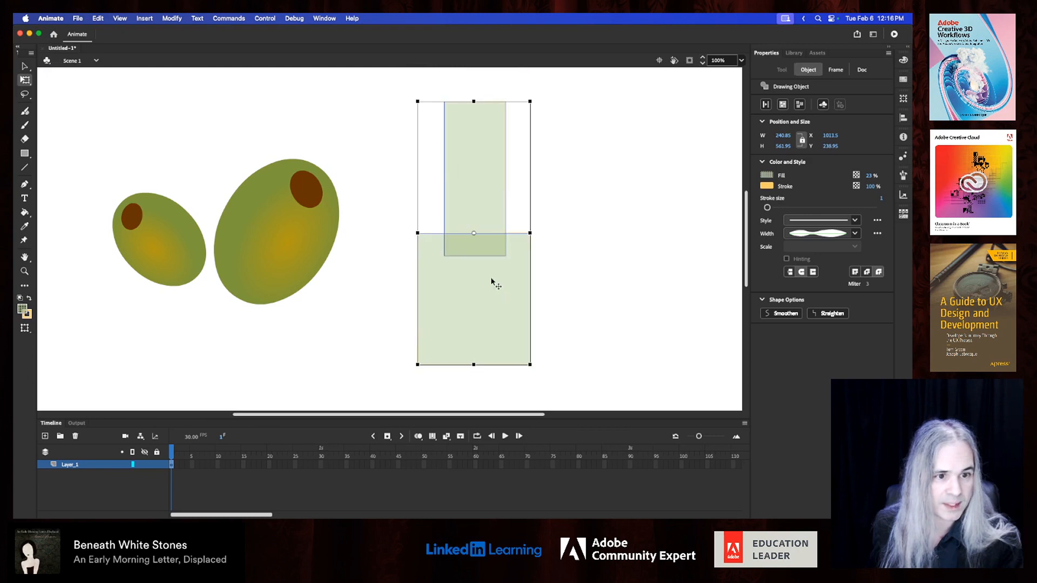
click(585, 304)
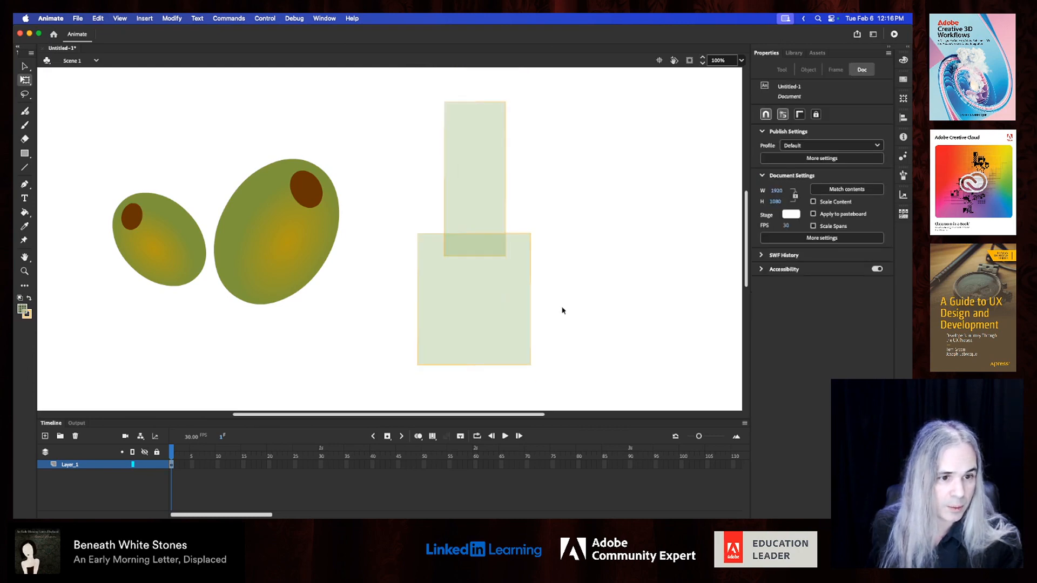
Step: Break apart both rectangles so they merge into one bottle shape, and delete the stroke crossing the base of the neck
drag(576, 382, 385, 73)
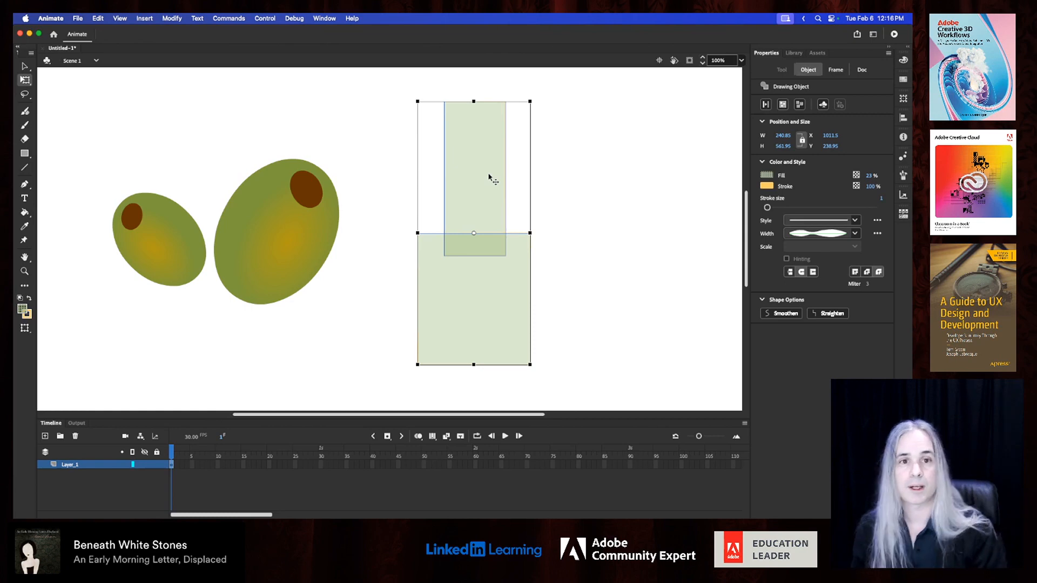
click(172, 18)
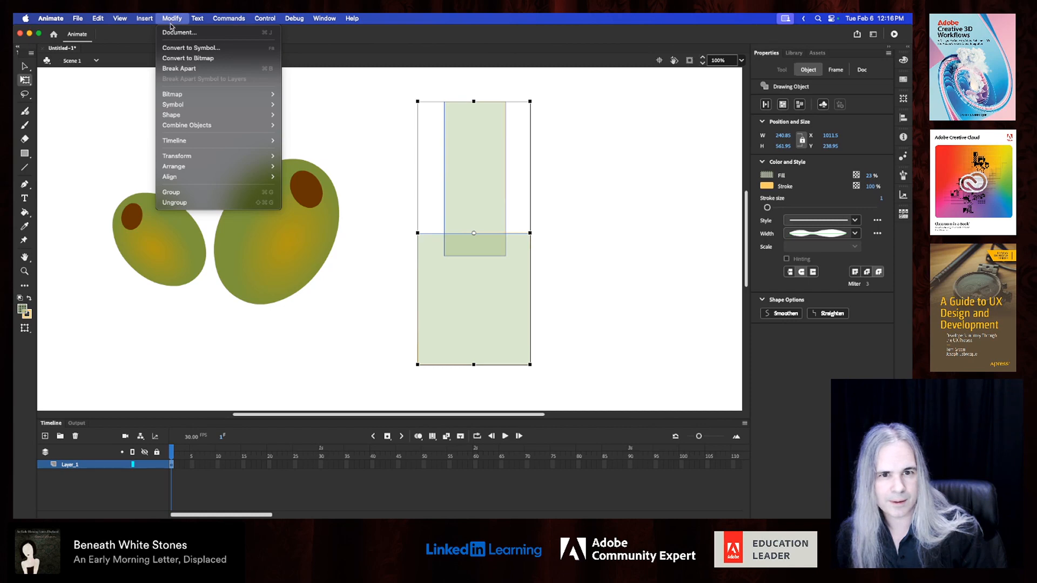
click(191, 73)
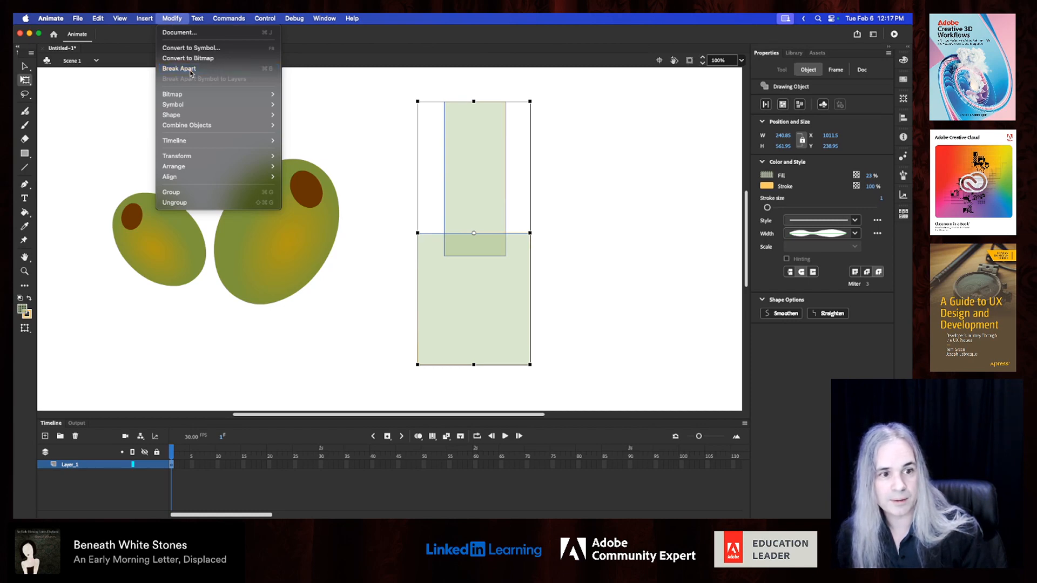
click(343, 336)
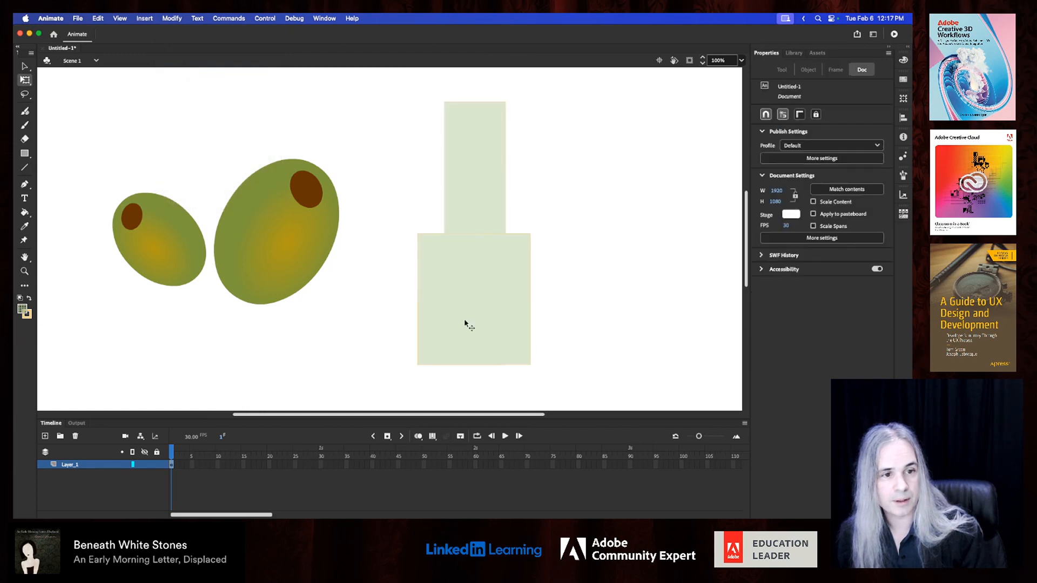
click(473, 234)
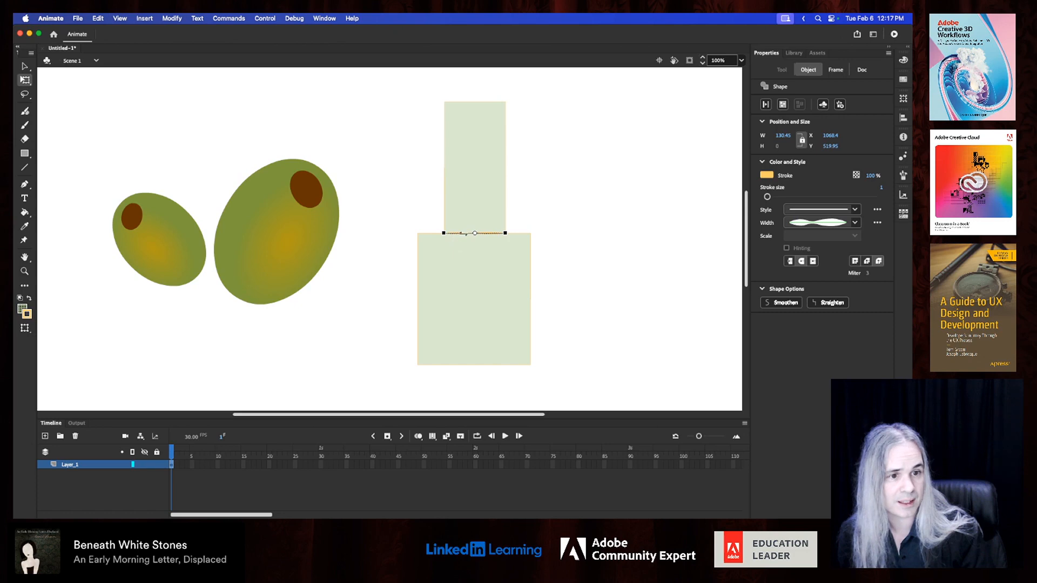
key(Delete)
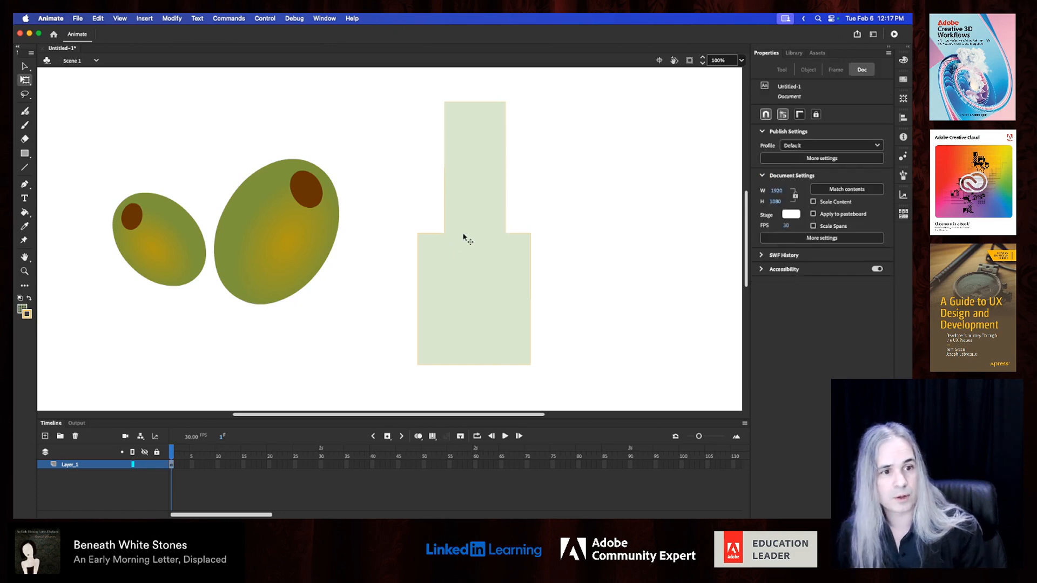
Step: Set the stroke size of the whole bottle outline to 9 and deselect the shape
click(485, 271)
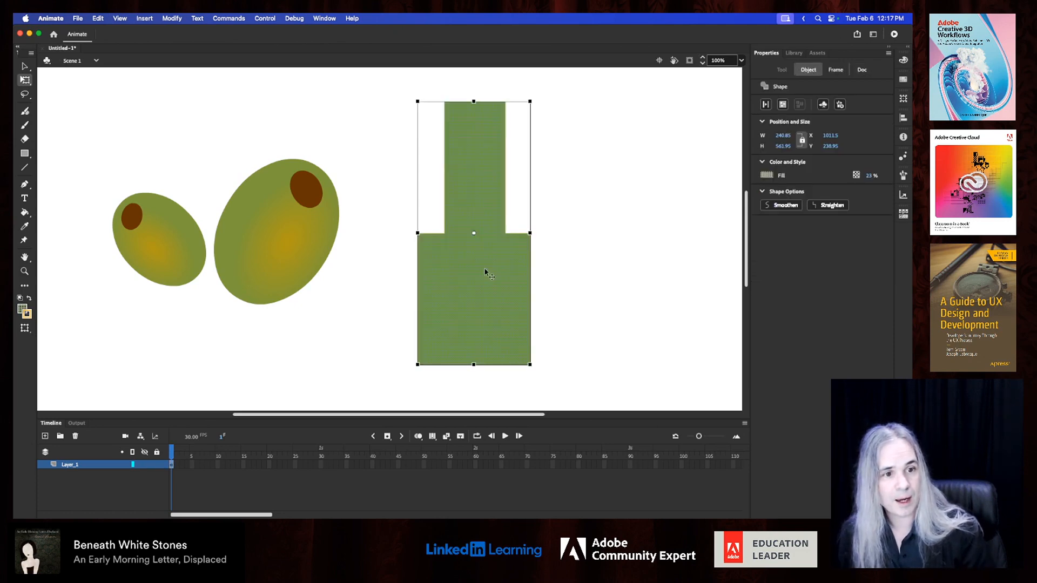
double_click(486, 272)
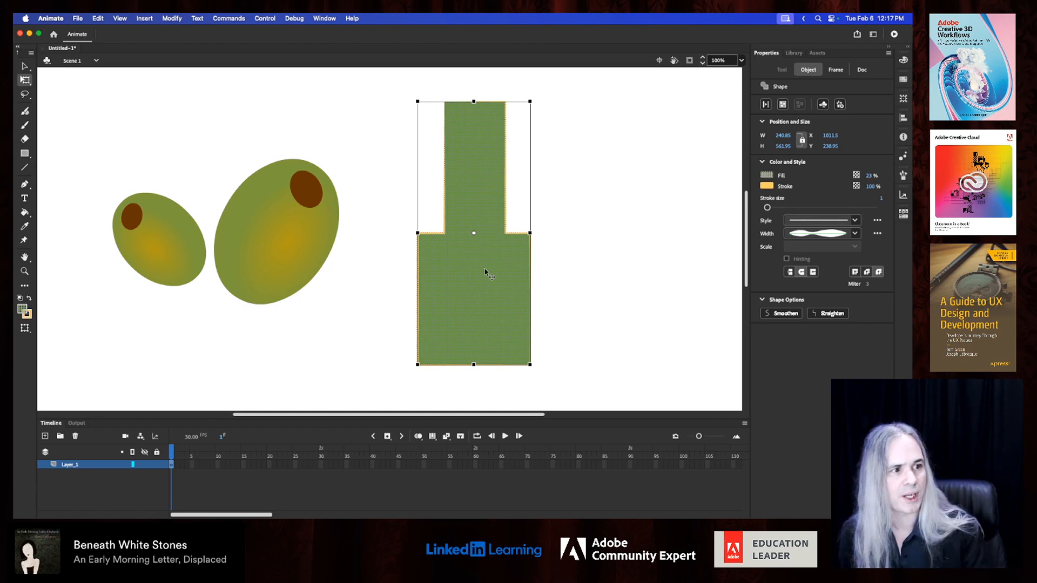
drag(767, 209, 773, 210)
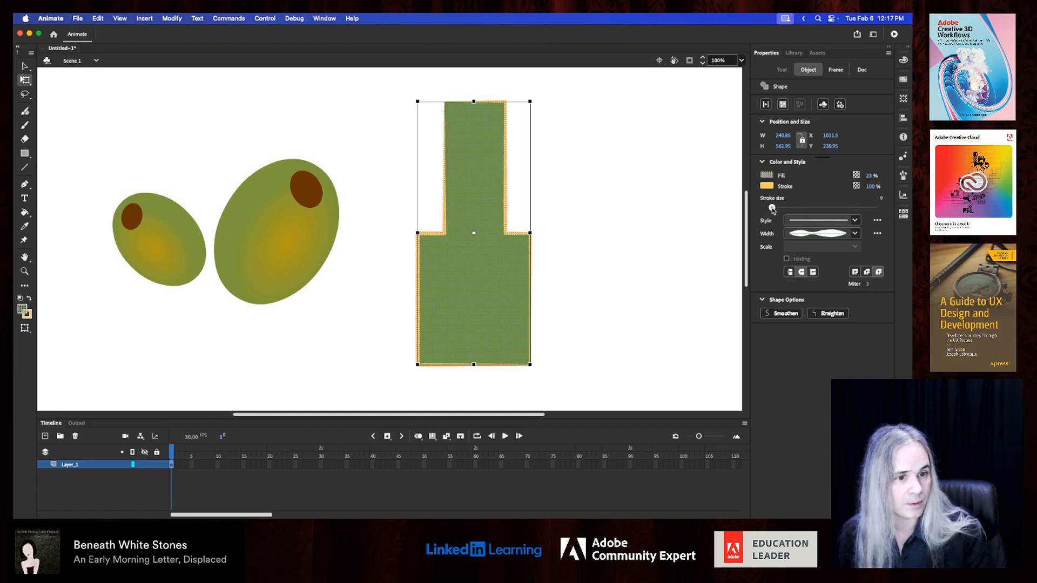
click(651, 335)
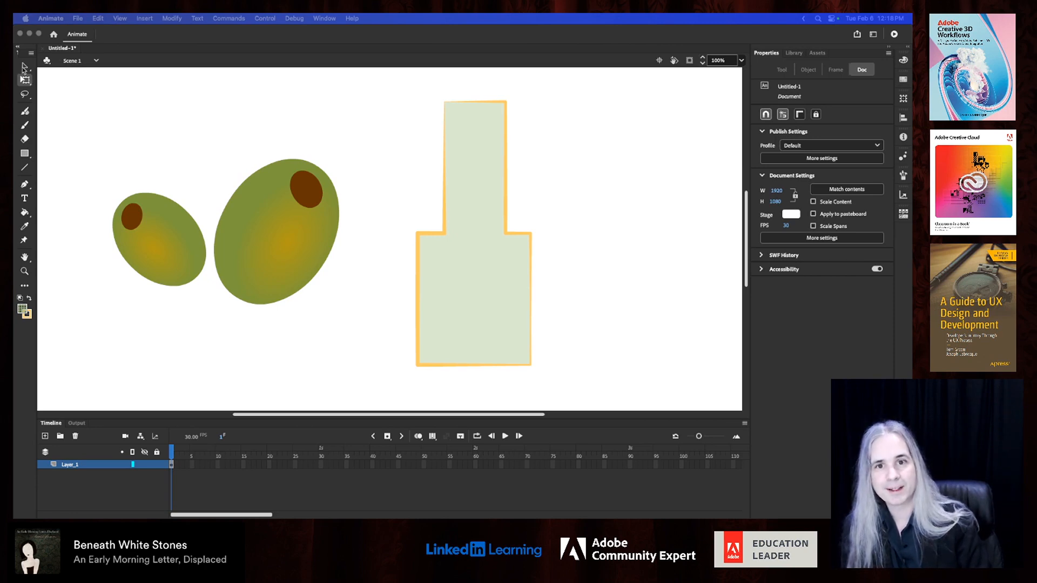
Step: Bend both straight sides of the bottle neck inward into matching concave curves
click(24, 67)
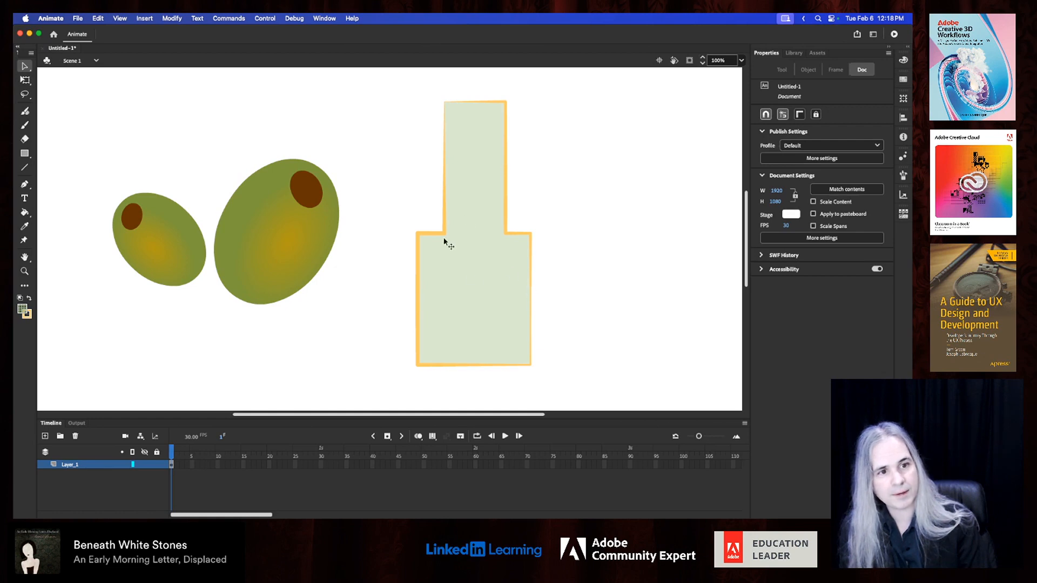
drag(443, 178, 493, 179)
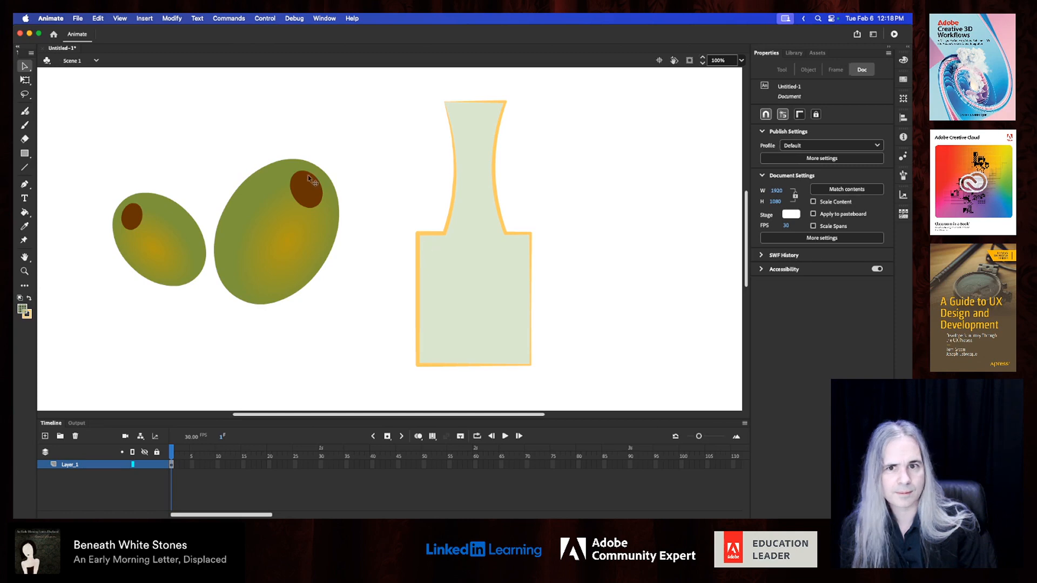
Step: Pull both upper corner points of the bottle body down to form sloping shoulders below the neck
click(26, 68)
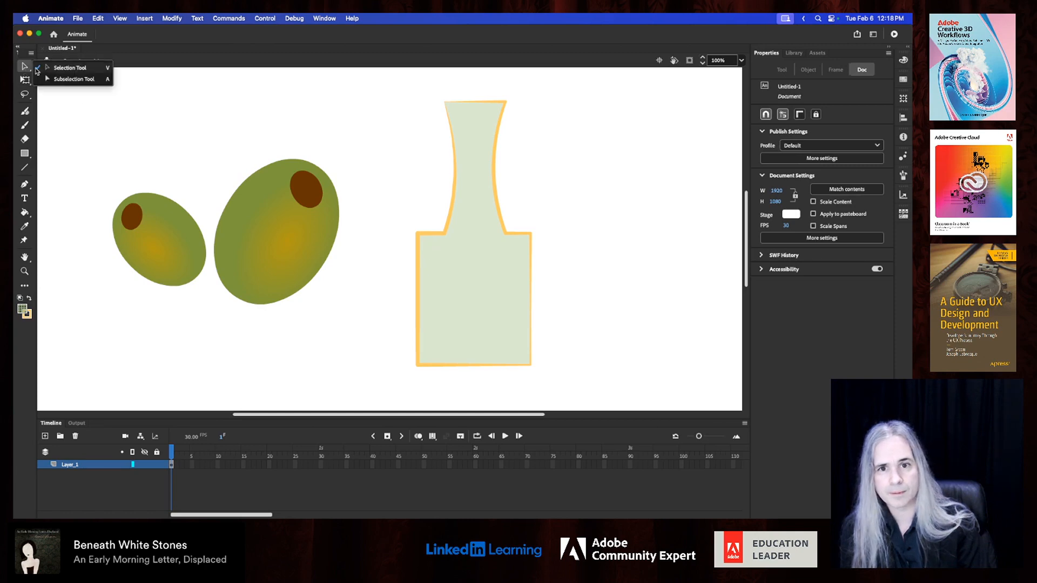
click(59, 80)
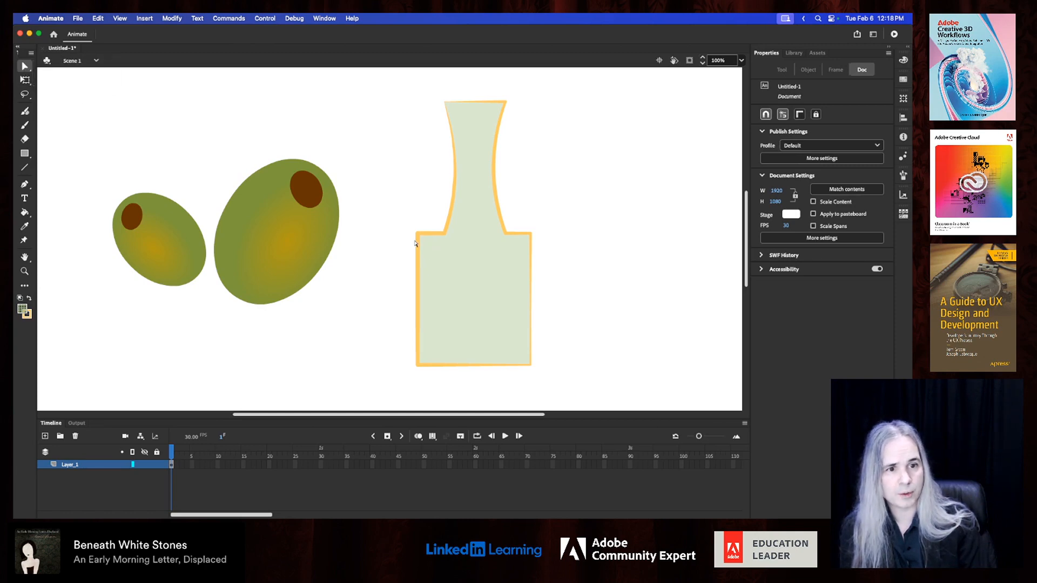
click(419, 234)
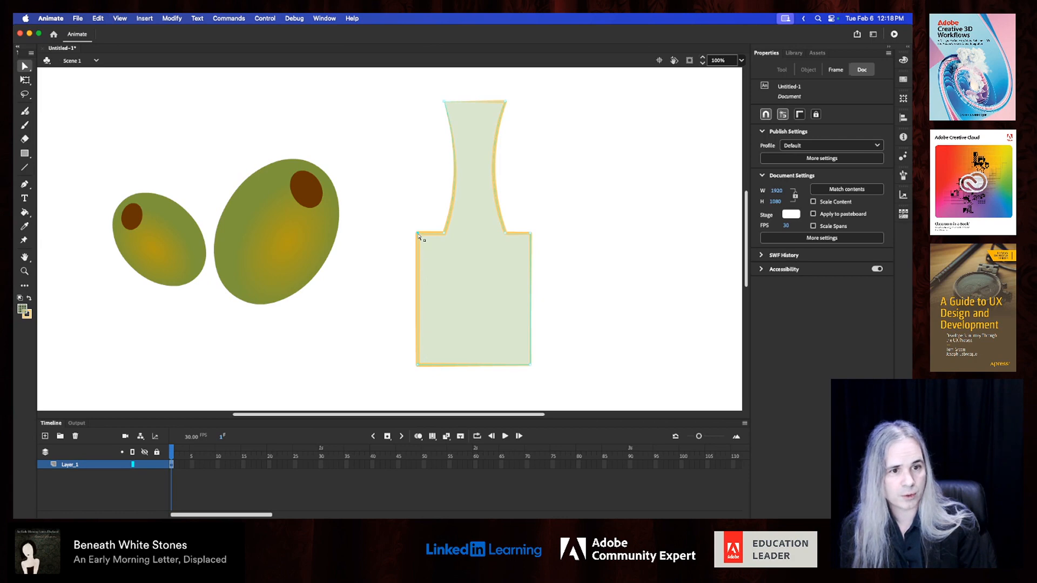
drag(419, 234, 419, 264)
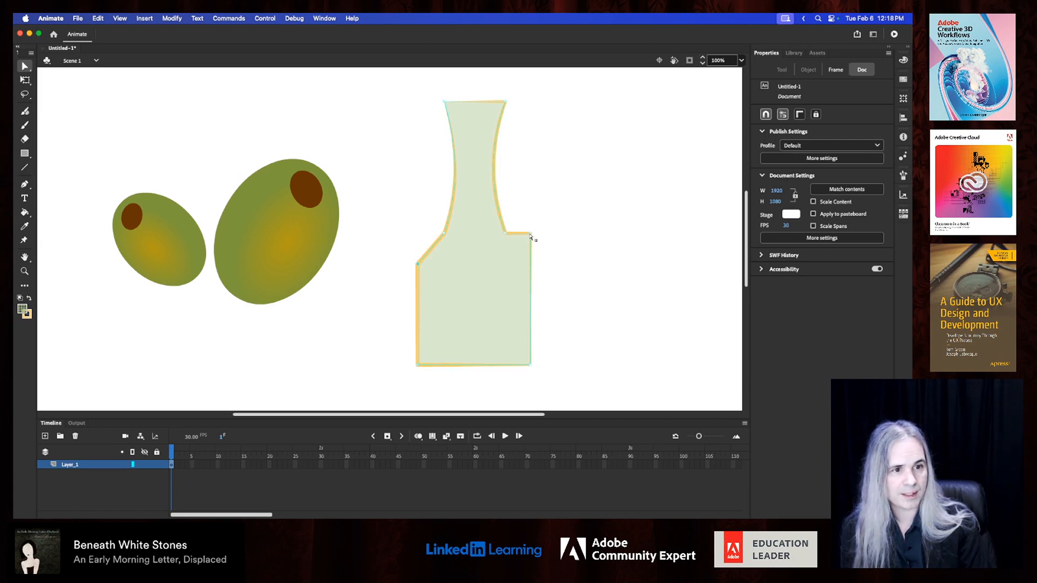
drag(531, 235, 531, 259)
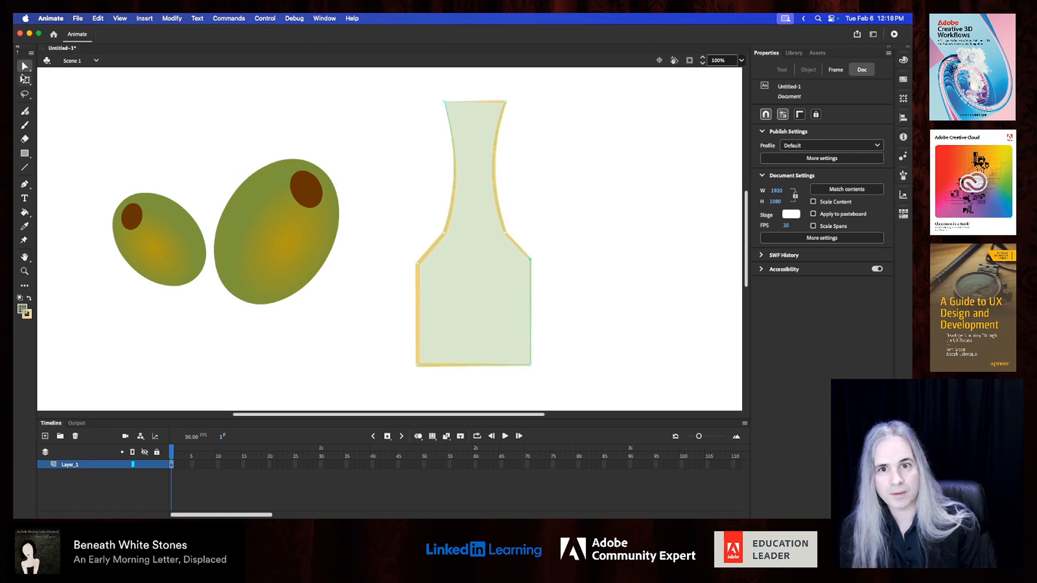
Step: Bend the bottle body's sides, base and rim outward, and curve both sloping shoulders inward
click(23, 70)
click(70, 68)
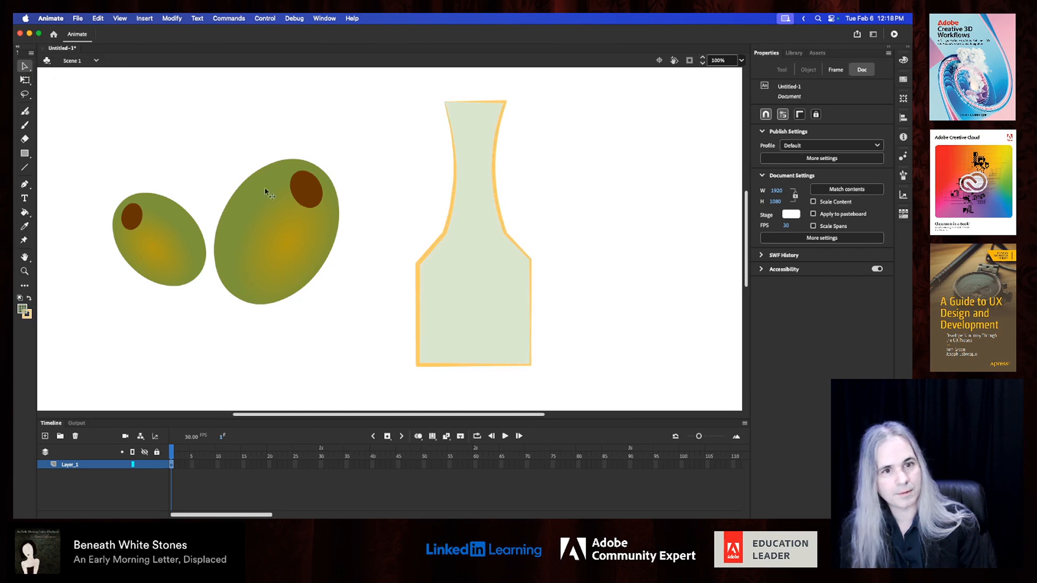
drag(417, 327, 413, 326)
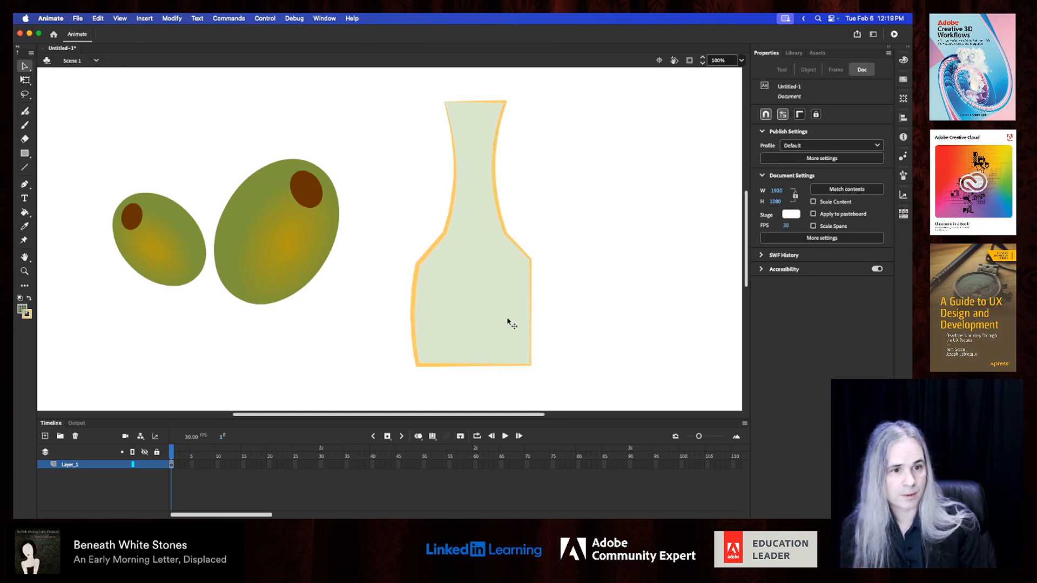
drag(532, 322, 546, 322)
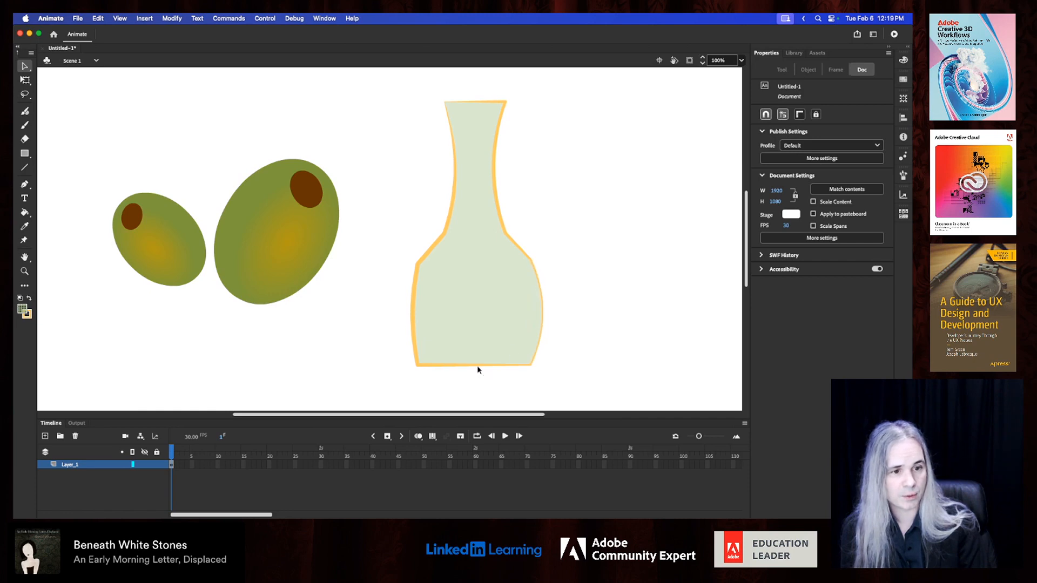
drag(478, 365, 481, 376)
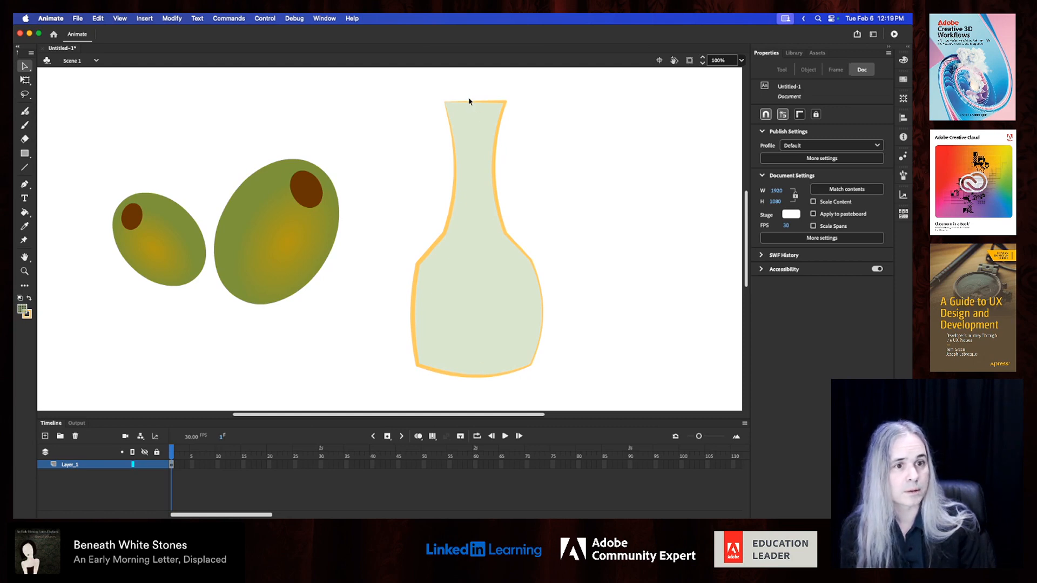
drag(469, 103, 469, 96)
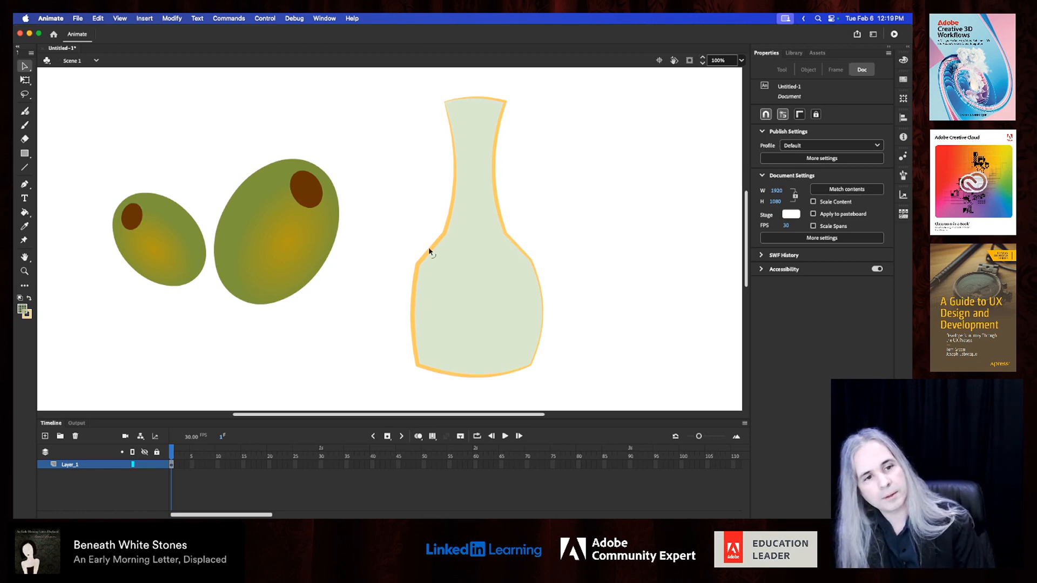
drag(429, 251, 435, 255)
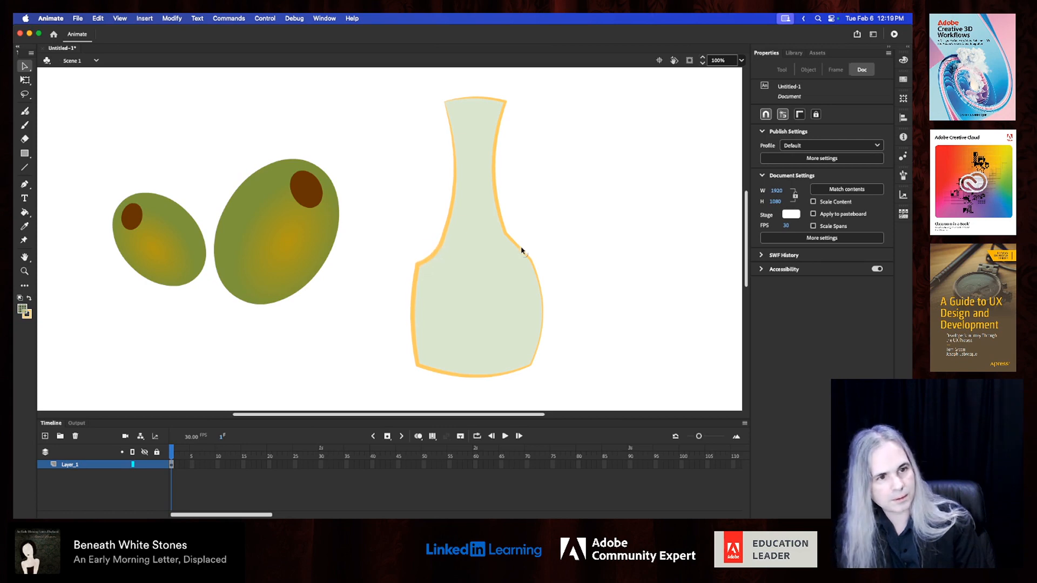
drag(520, 249, 516, 251)
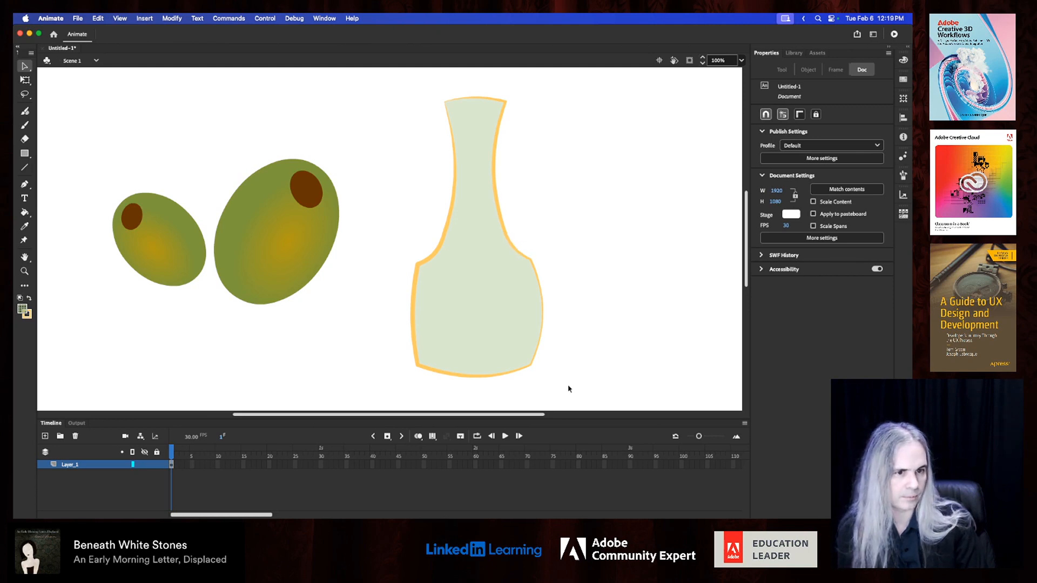
double_click(488, 322)
click(596, 362)
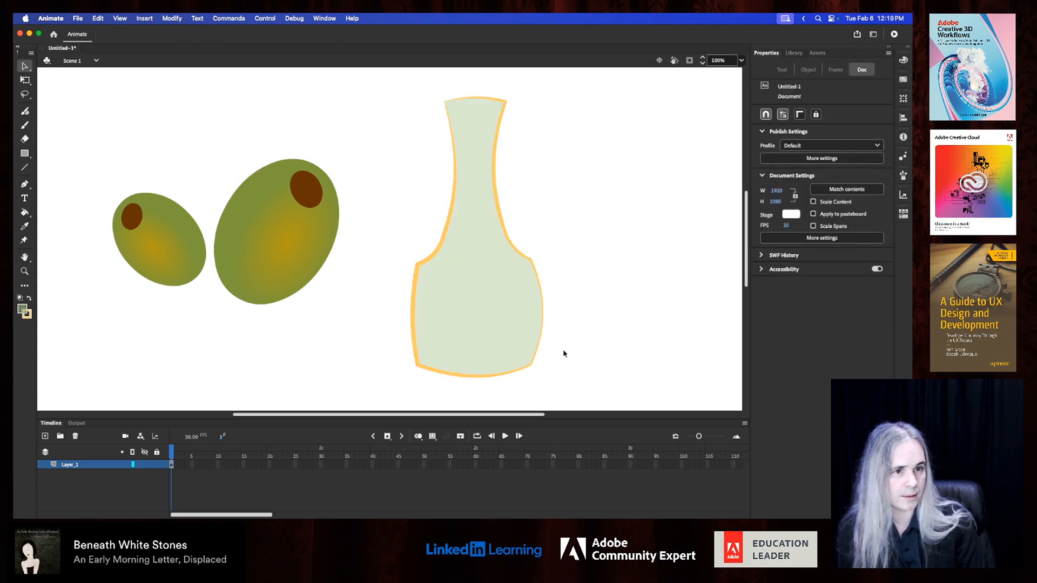
double_click(503, 340)
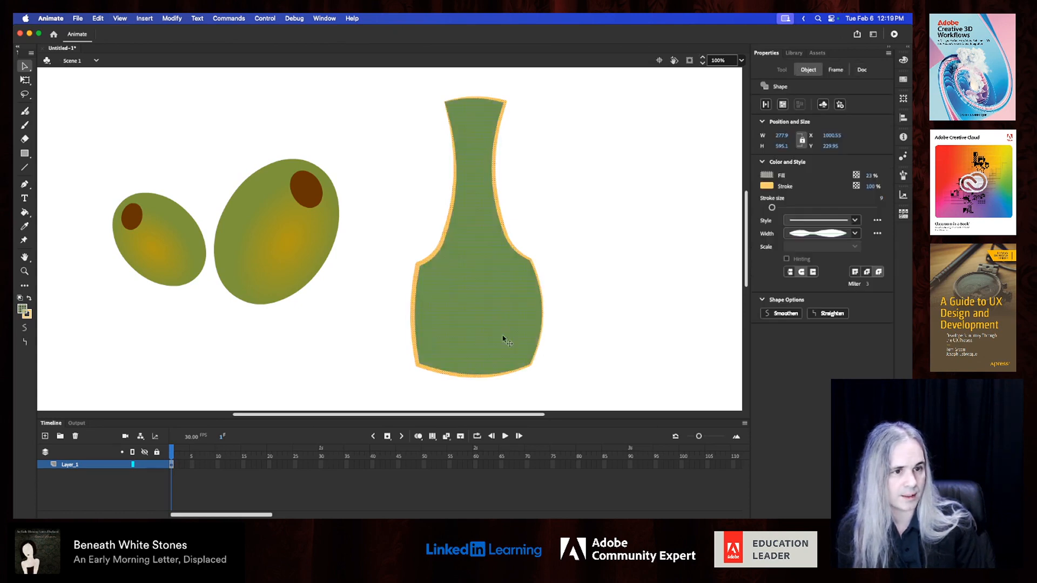
click(583, 340)
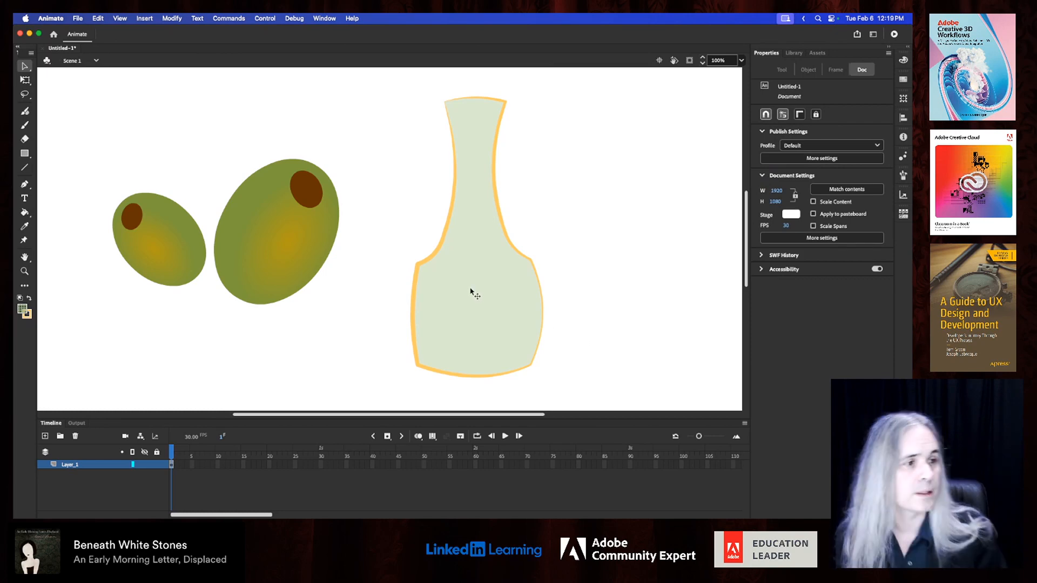
Step: Draw four vertical decorative lines across the bottle body and one horizontal line just below the rim with the Line tool
click(25, 169)
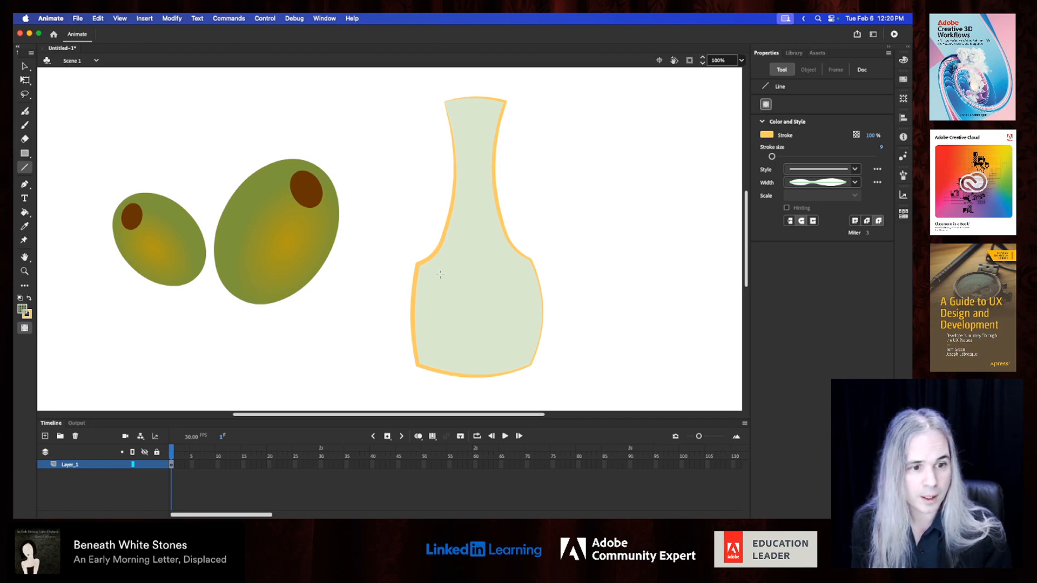
drag(440, 274, 441, 361)
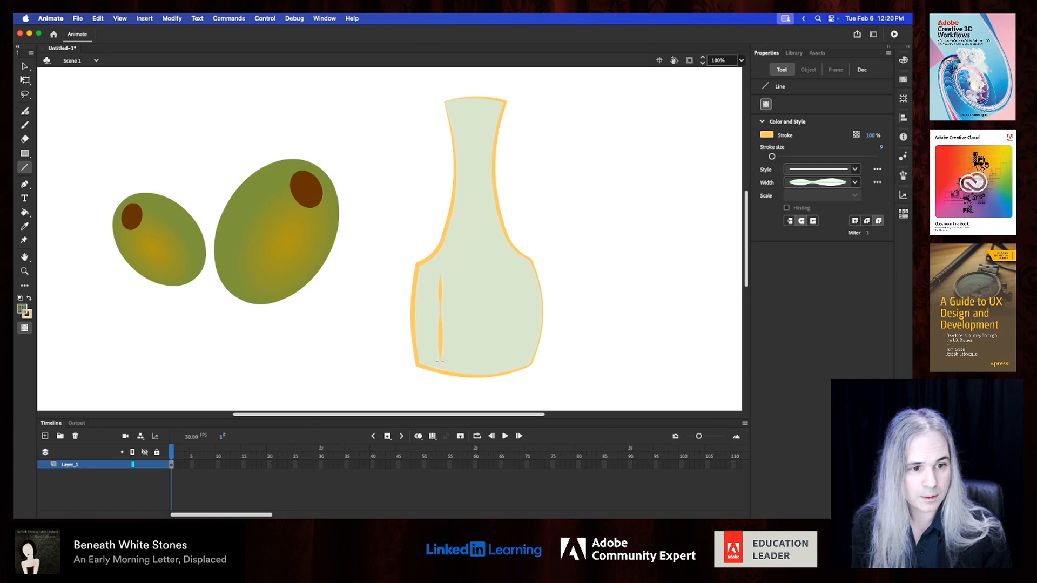
drag(468, 286, 468, 363)
drag(496, 276, 495, 355)
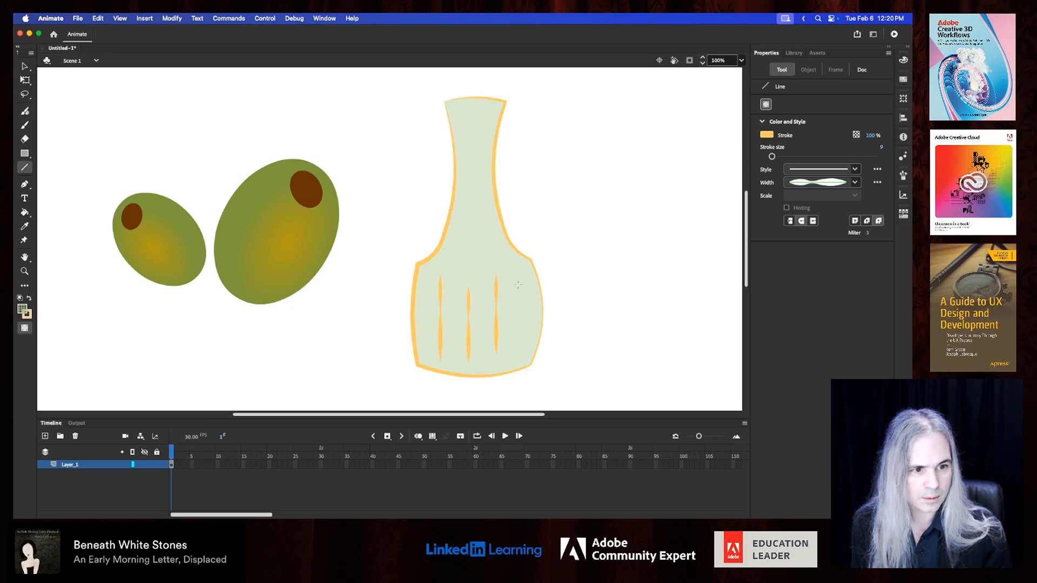
drag(518, 285, 518, 352)
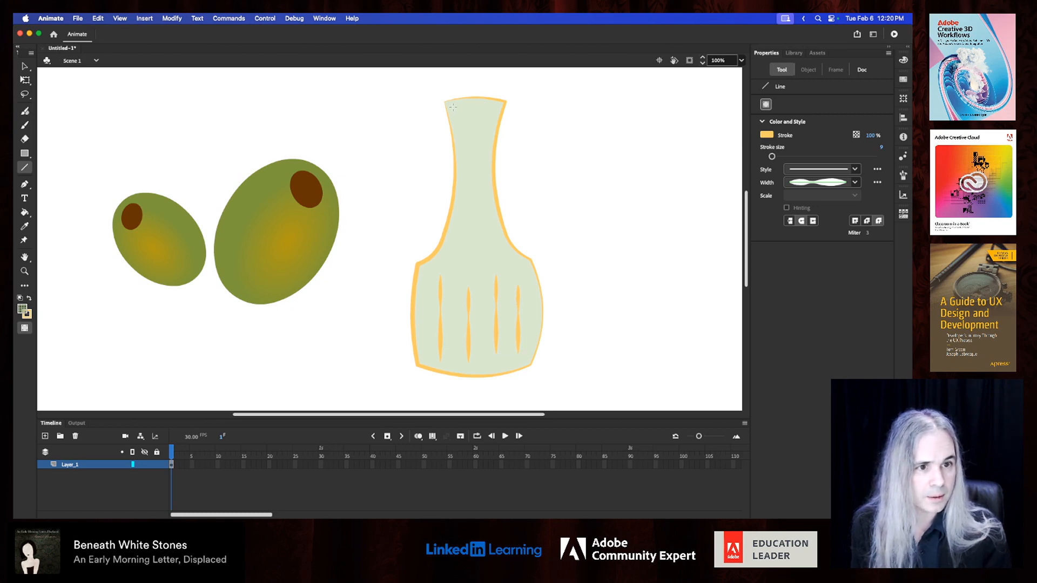
drag(453, 108, 497, 109)
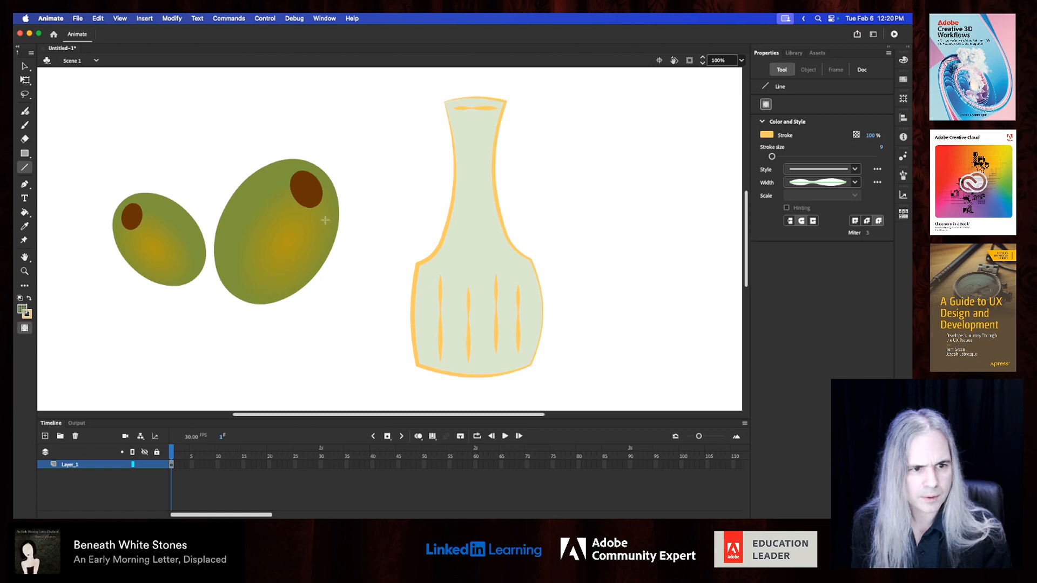
Step: Curve the rim line downward, bow the two left body lines left and the two right ones right, and bulge both body sides further outward
click(25, 67)
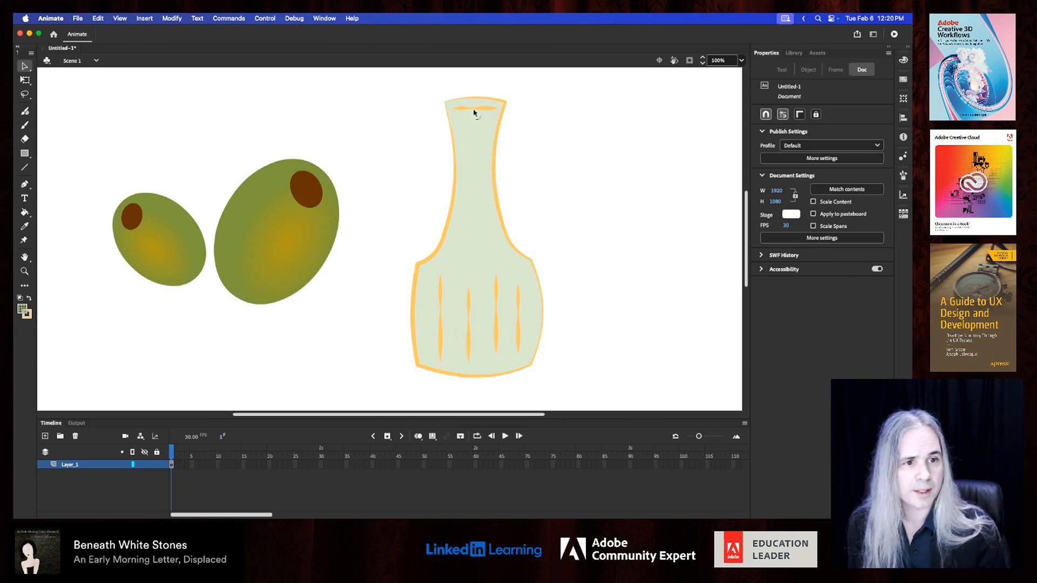
drag(474, 113, 475, 117)
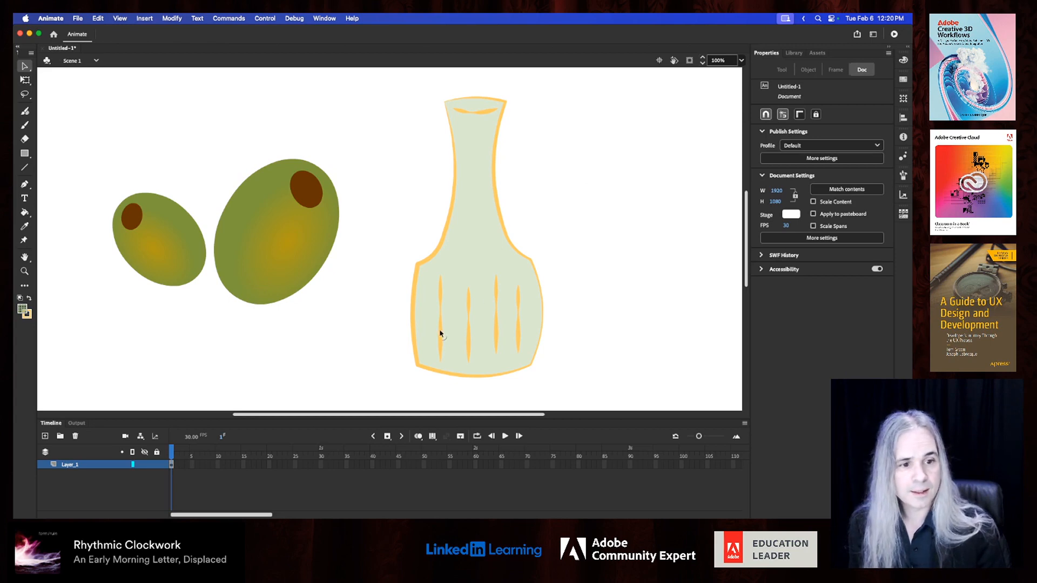
drag(439, 321, 434, 323)
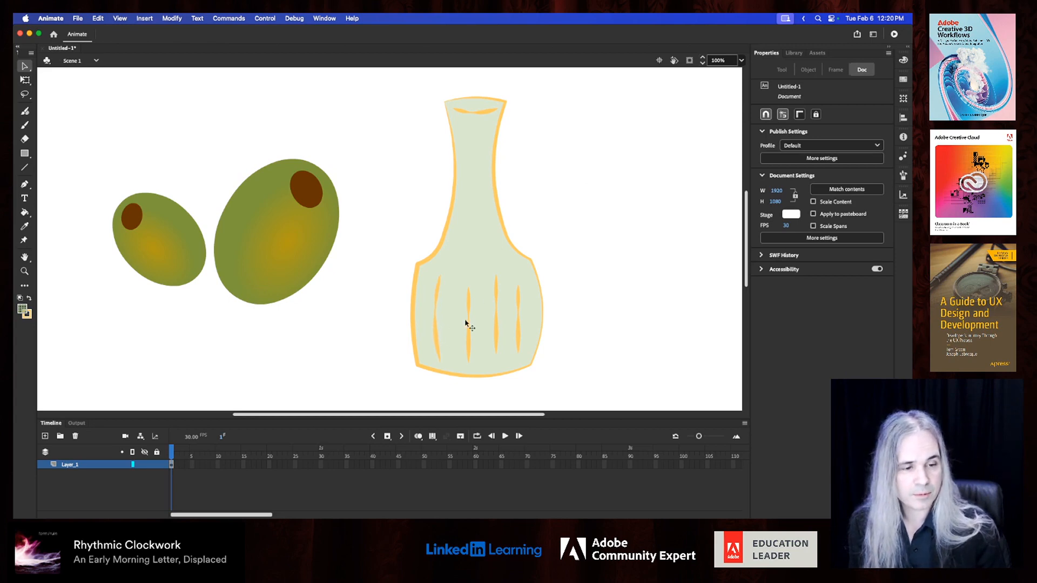
drag(524, 320, 527, 319)
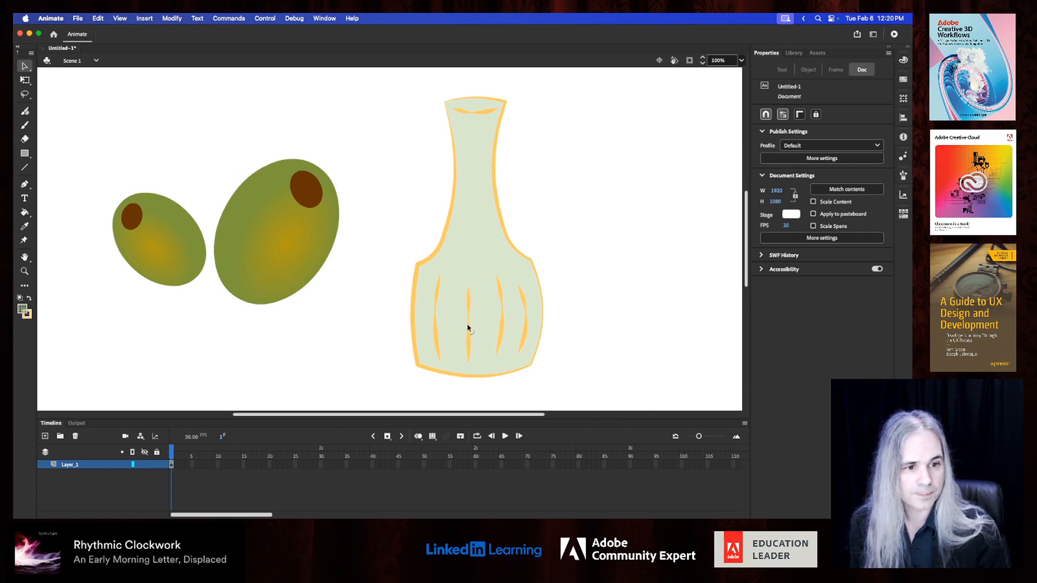
drag(468, 328, 408, 324)
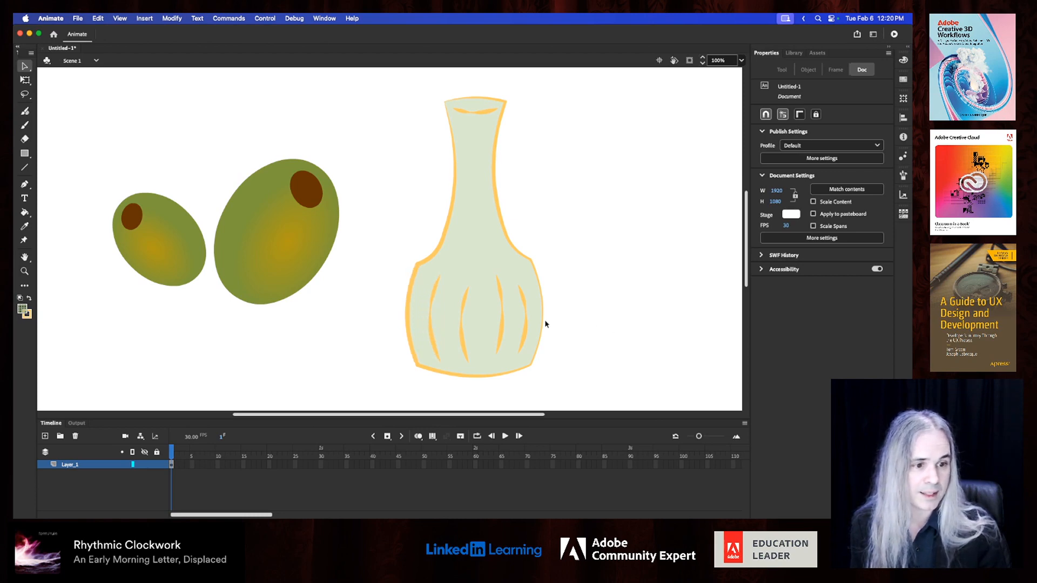
drag(544, 324, 550, 326)
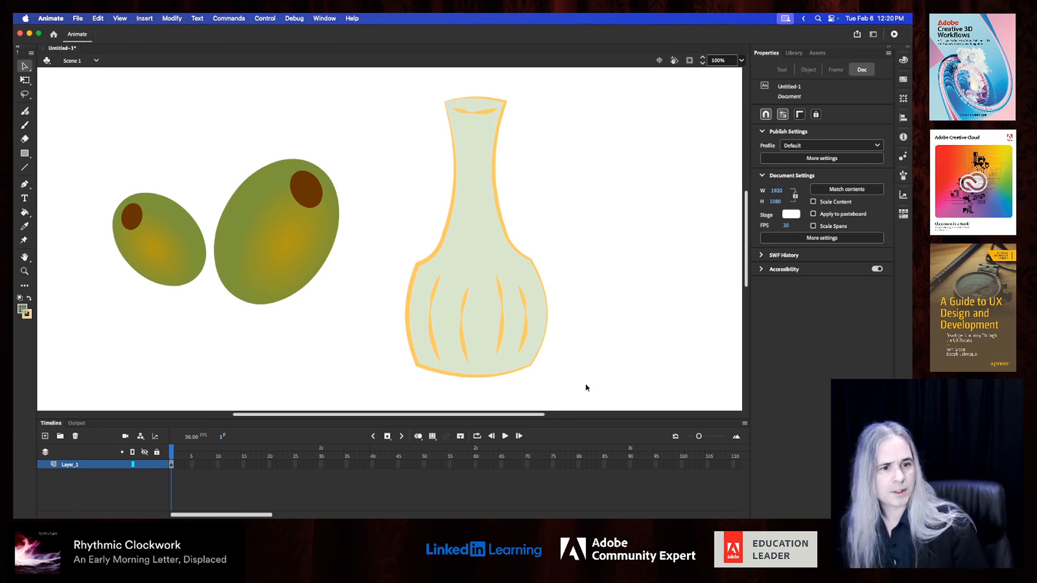
Step: Convert the whole bottle artwork into a movie clip symbol named Vessel and move its instance slightly right and up on the stage
drag(581, 387, 387, 87)
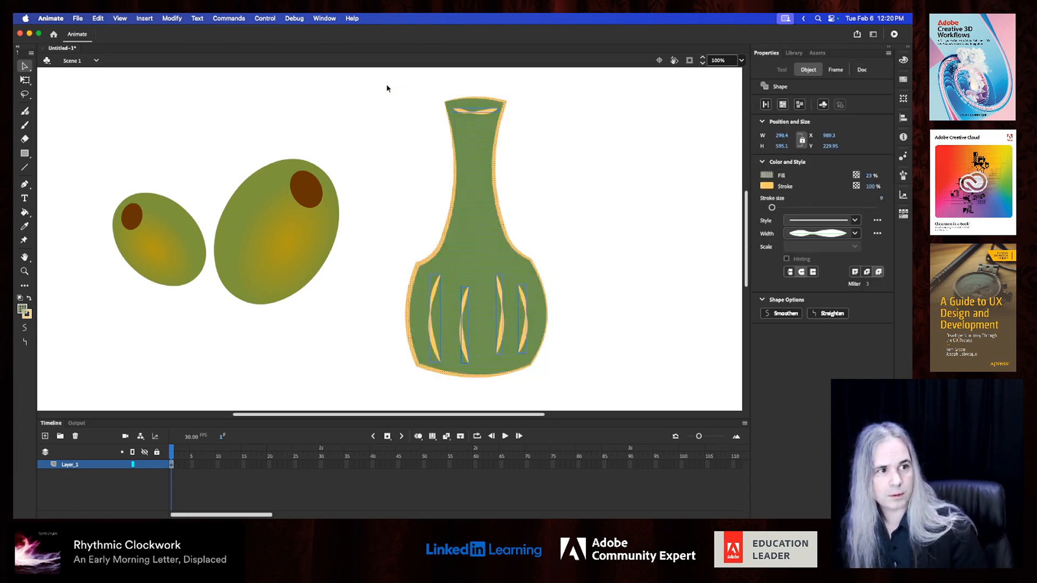
click(823, 105)
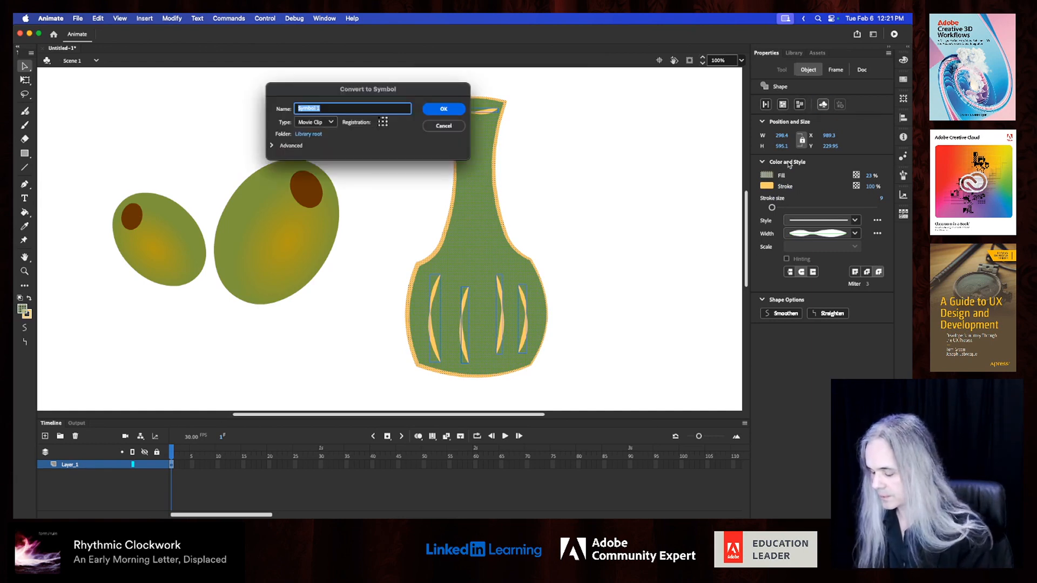
text(Vessel)
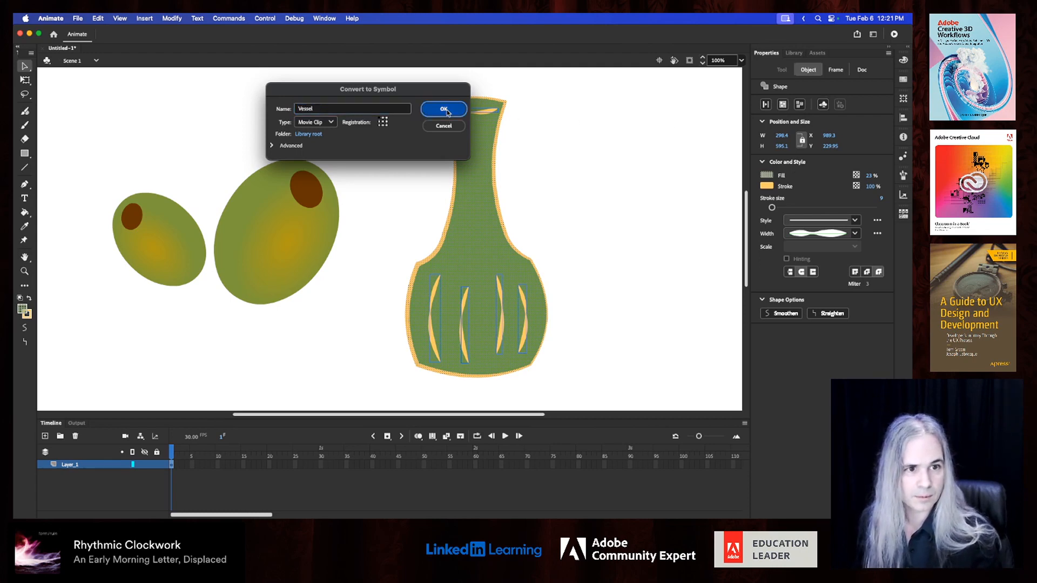
key(Return)
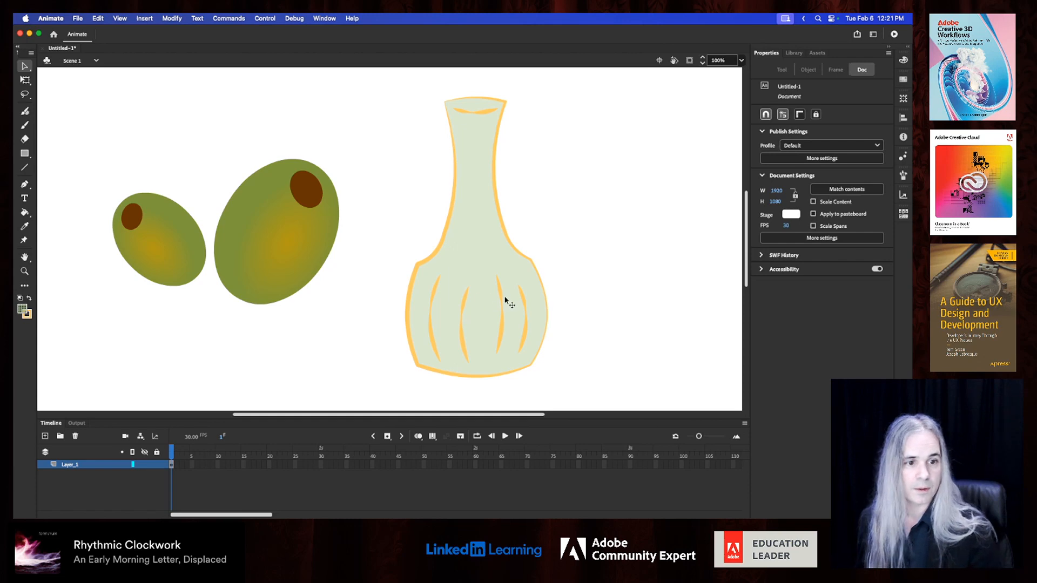
drag(496, 271, 322, 270)
drag(322, 325, 528, 308)
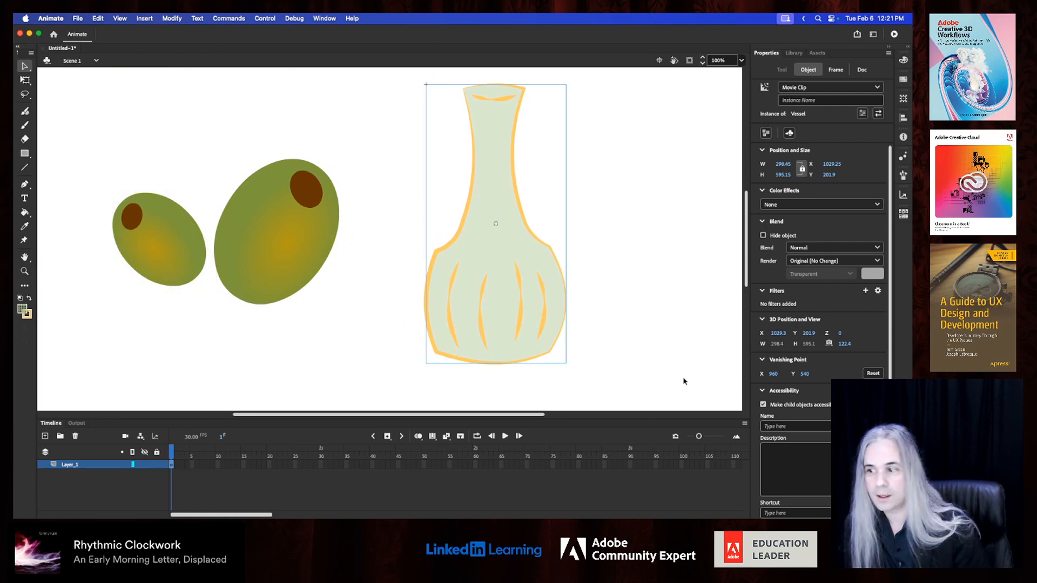
Step: Open the Vessel symbol for editing
double_click(545, 321)
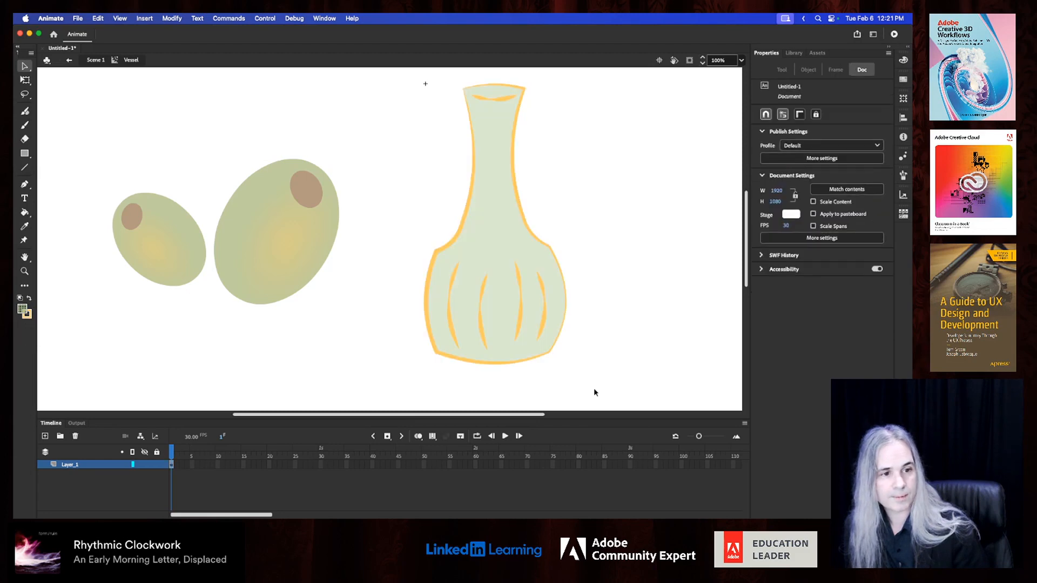
Step: Try to select only the lower part of the bottle's fill, leaving the decorative lines and outline segments out of the selection
mouse_move(594, 388)
mouse_down()
mouse_move(350, 308)
mouse_move(366, 207)
mouse_up()
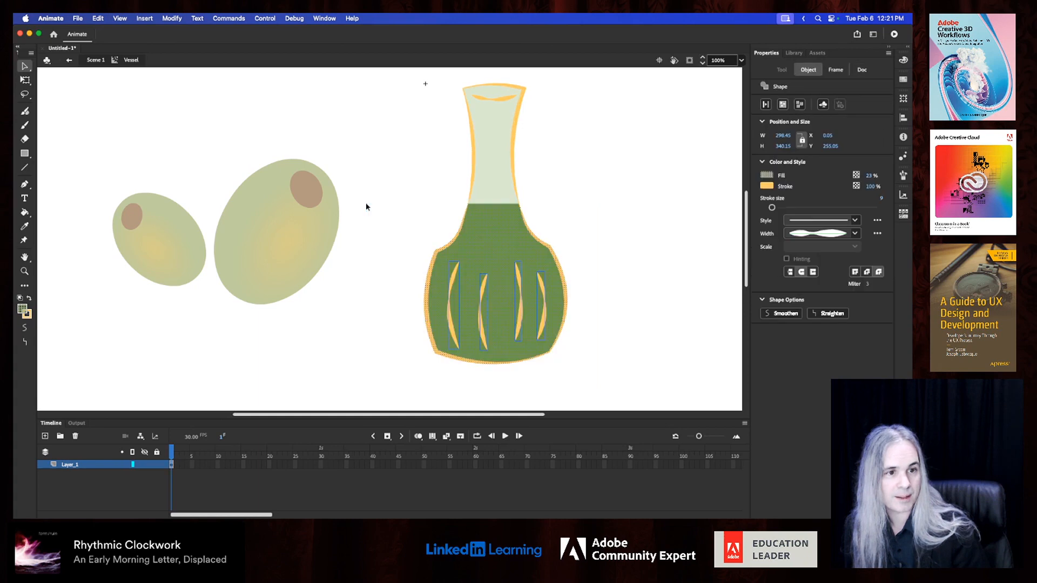
shift+click(452, 287)
shift+click(482, 295)
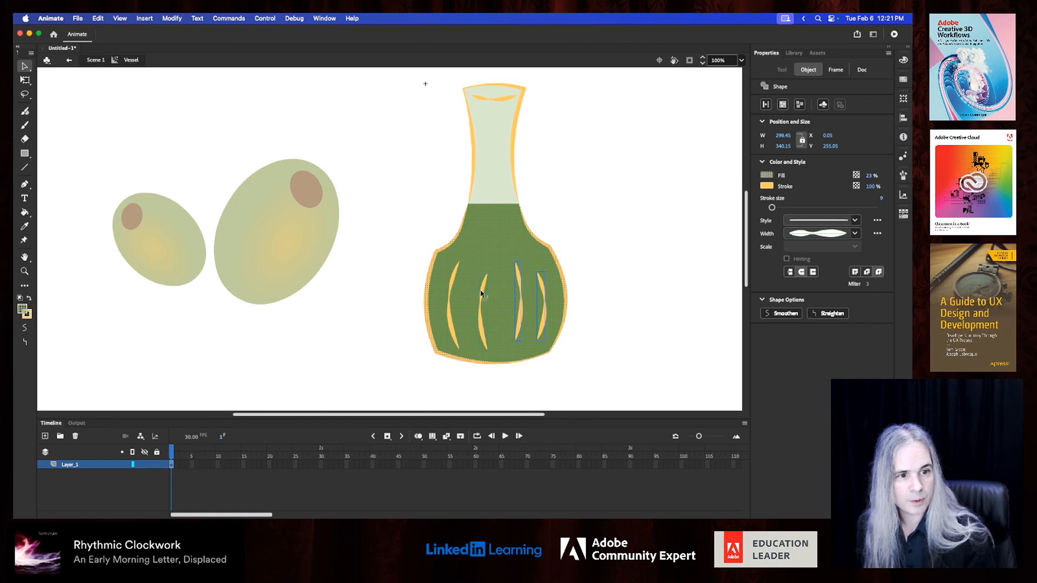
shift+click(520, 289)
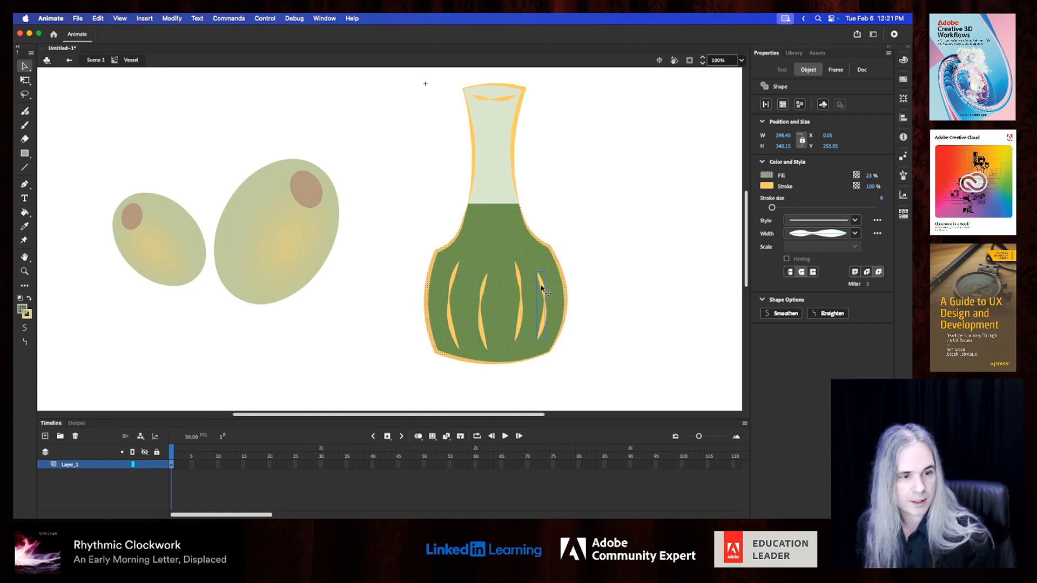
shift+click(542, 292)
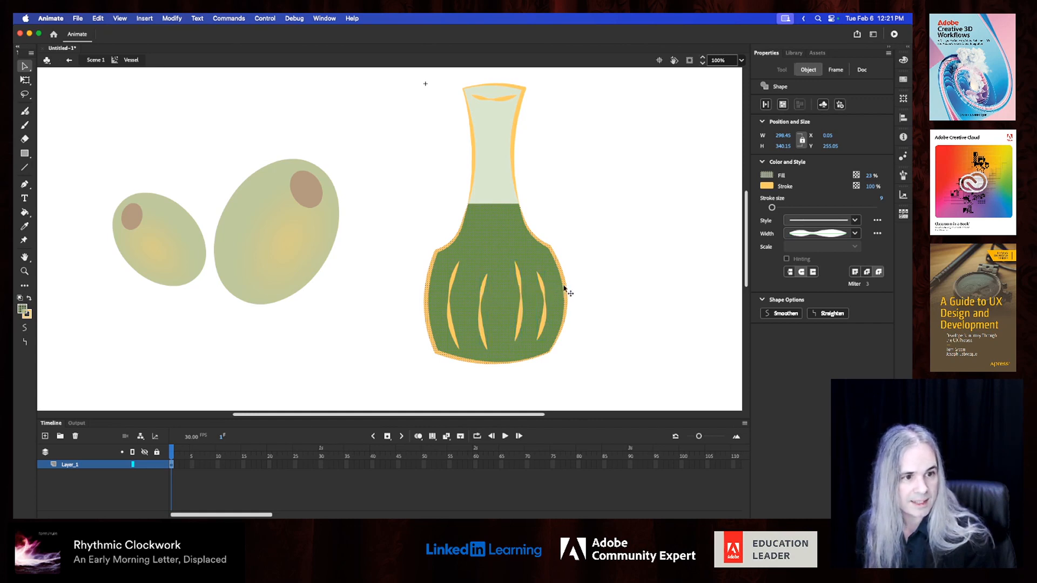
shift+double_click(564, 288)
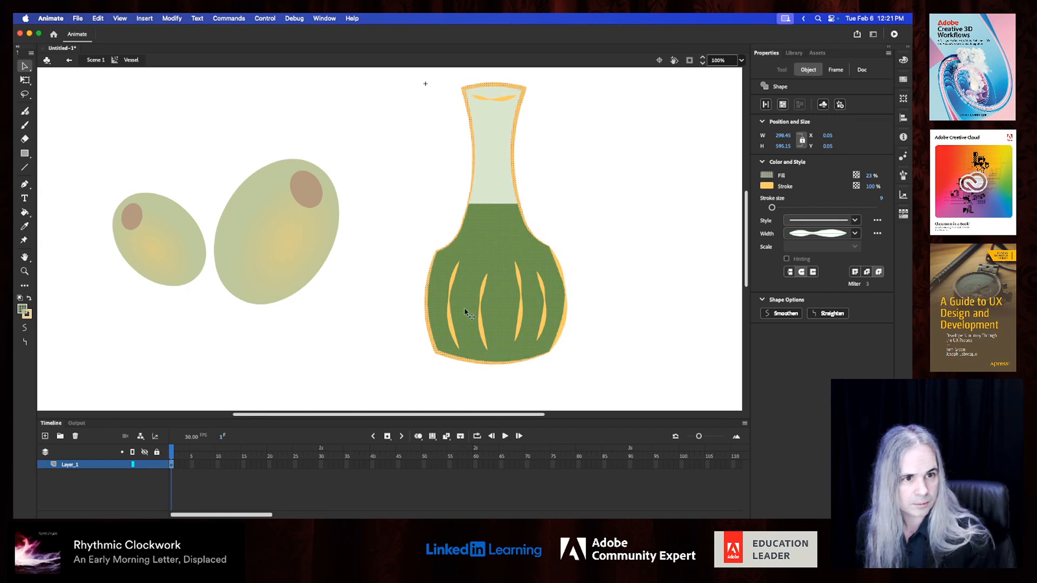
shift+click(473, 185)
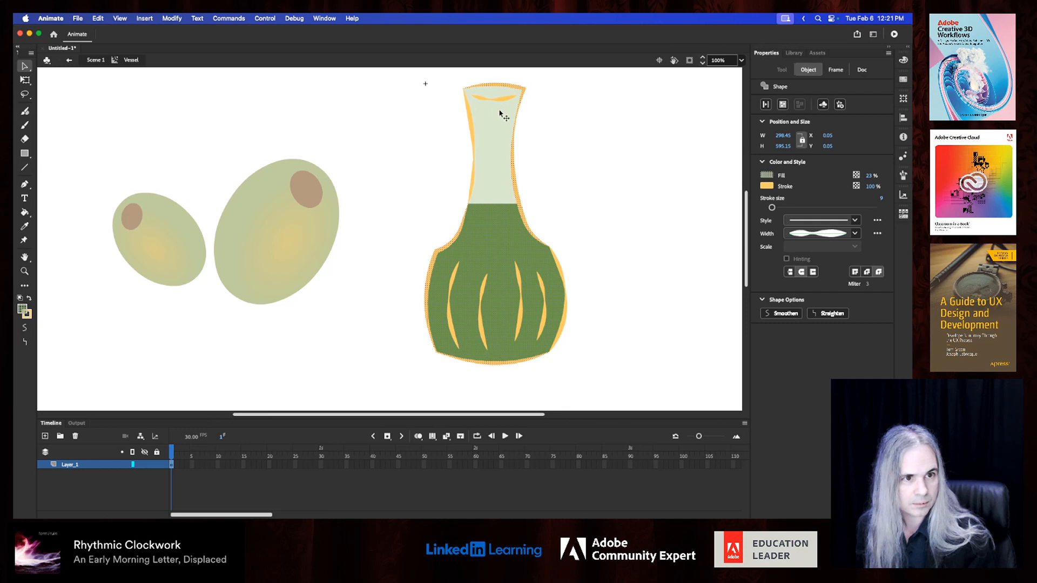
shift+click(513, 166)
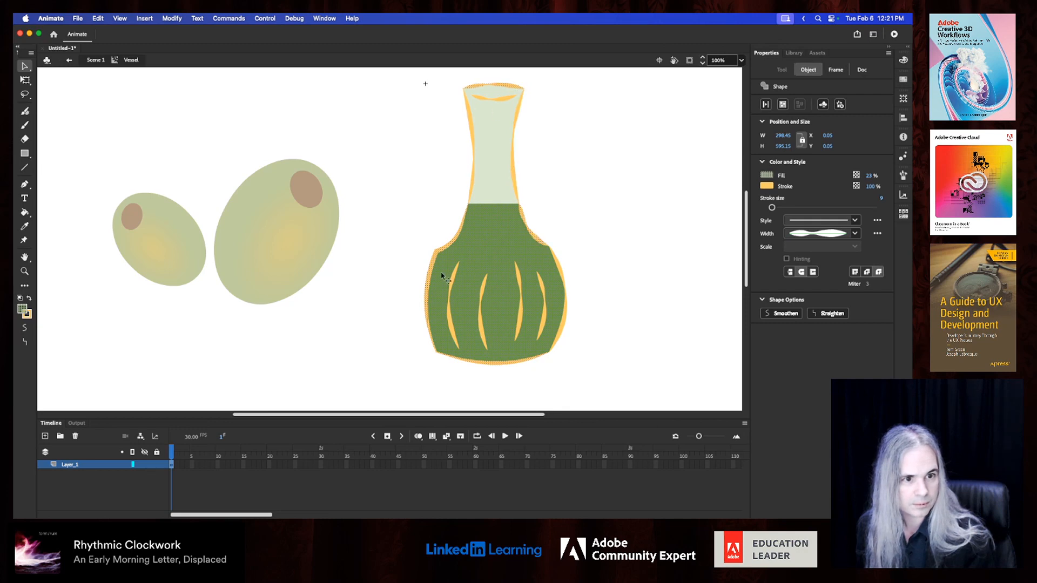
shift+click(504, 88)
shift+click(430, 294)
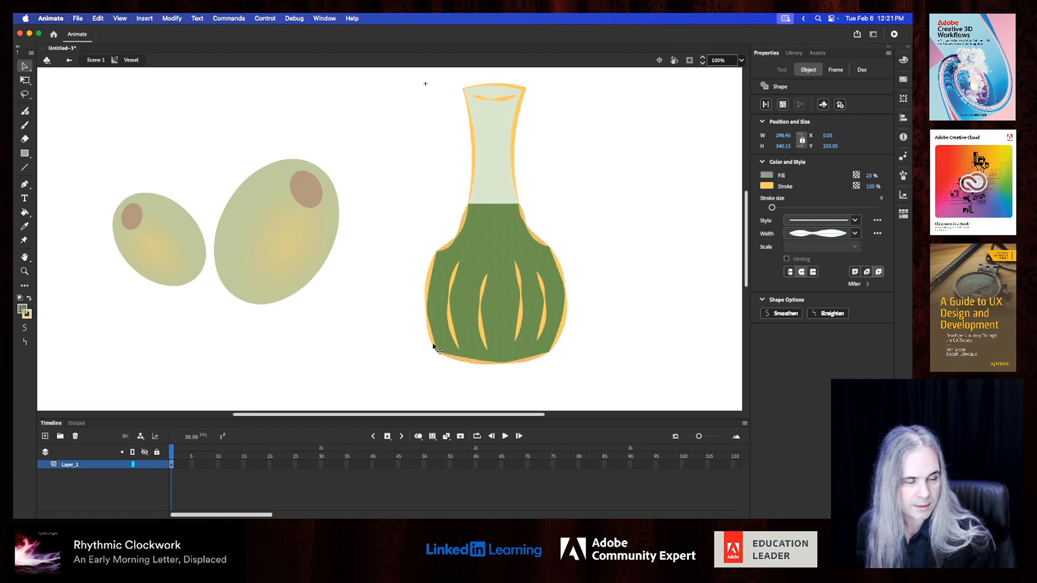
shift+click(452, 242)
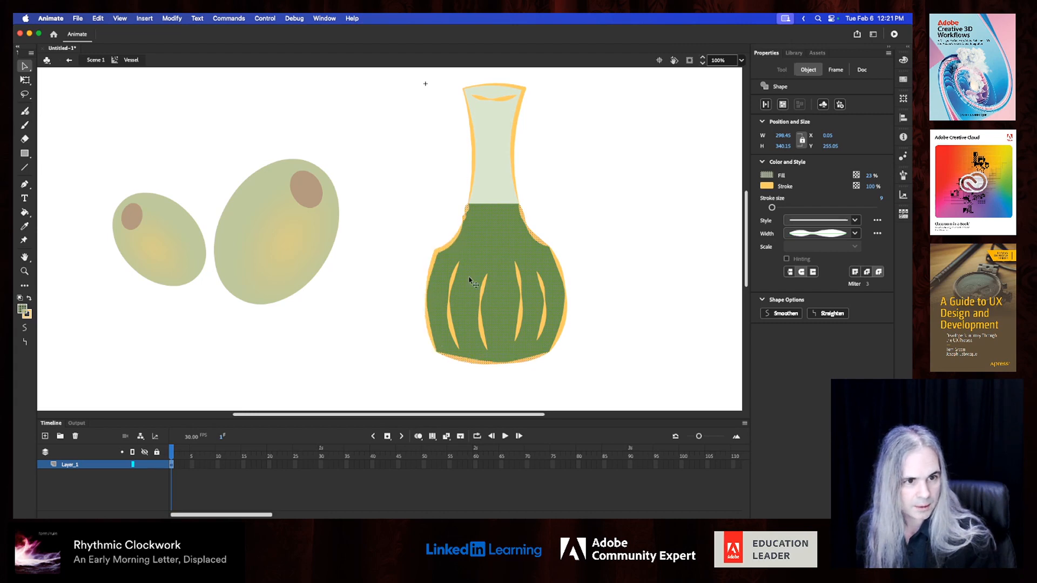
shift+click(466, 211)
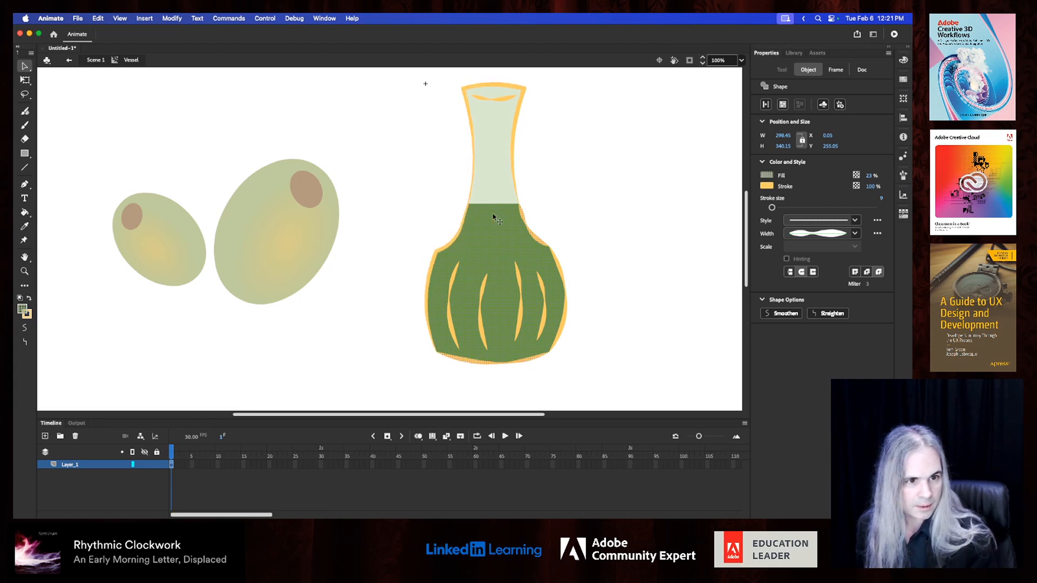
shift+click(527, 226)
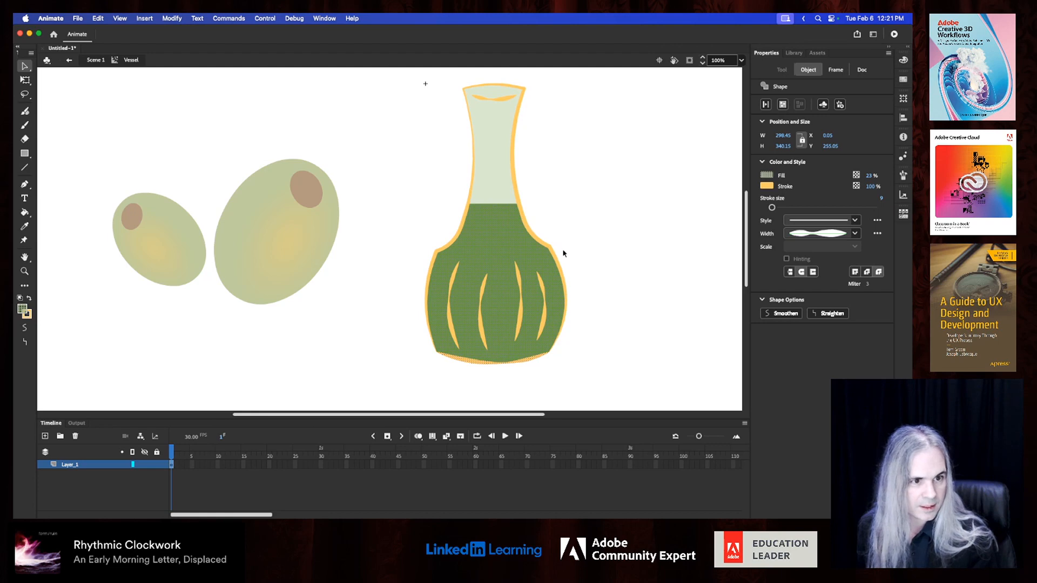
shift+click(535, 361)
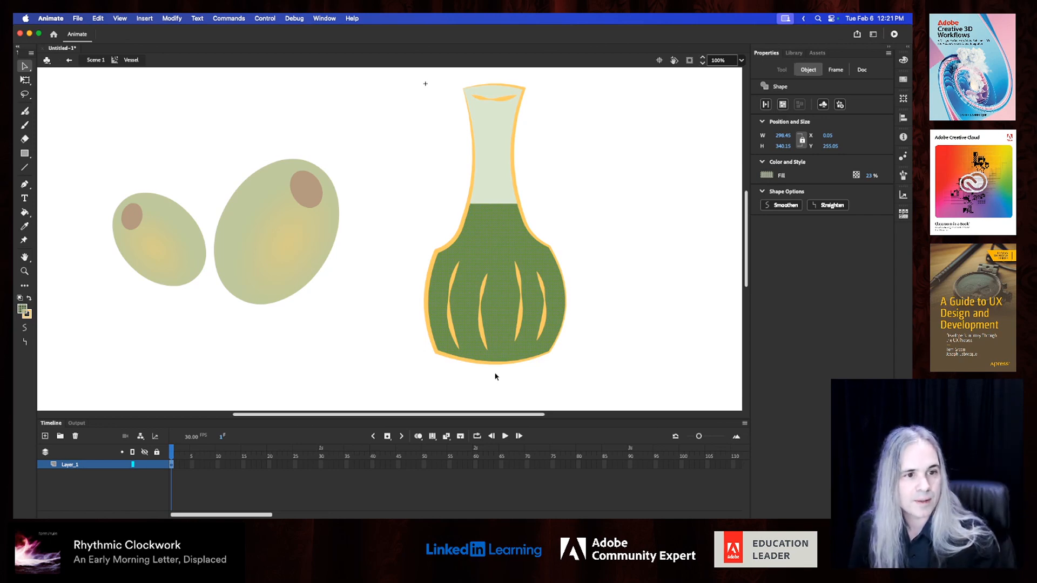
click(628, 331)
click(484, 233)
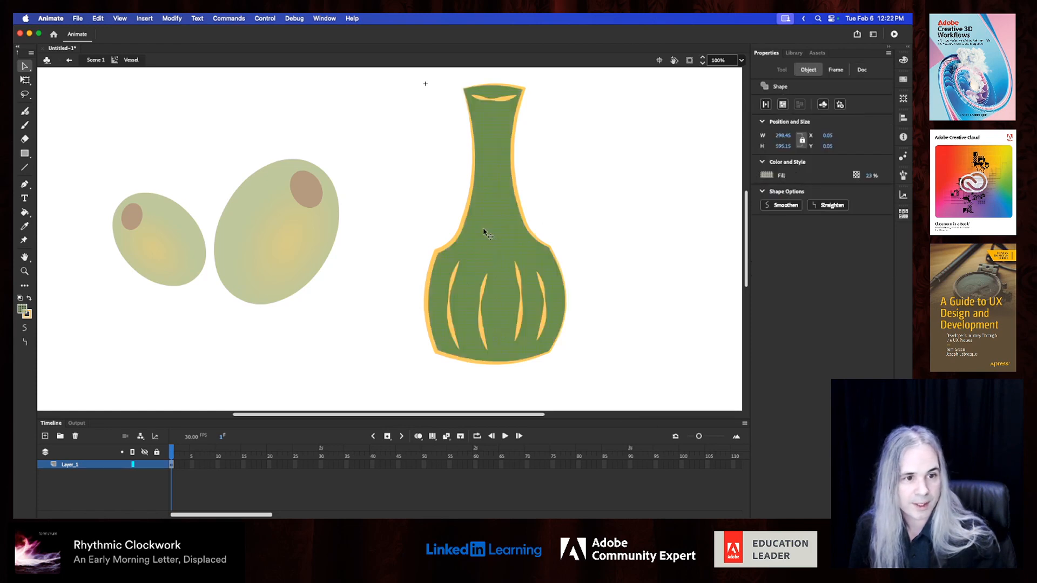
click(359, 240)
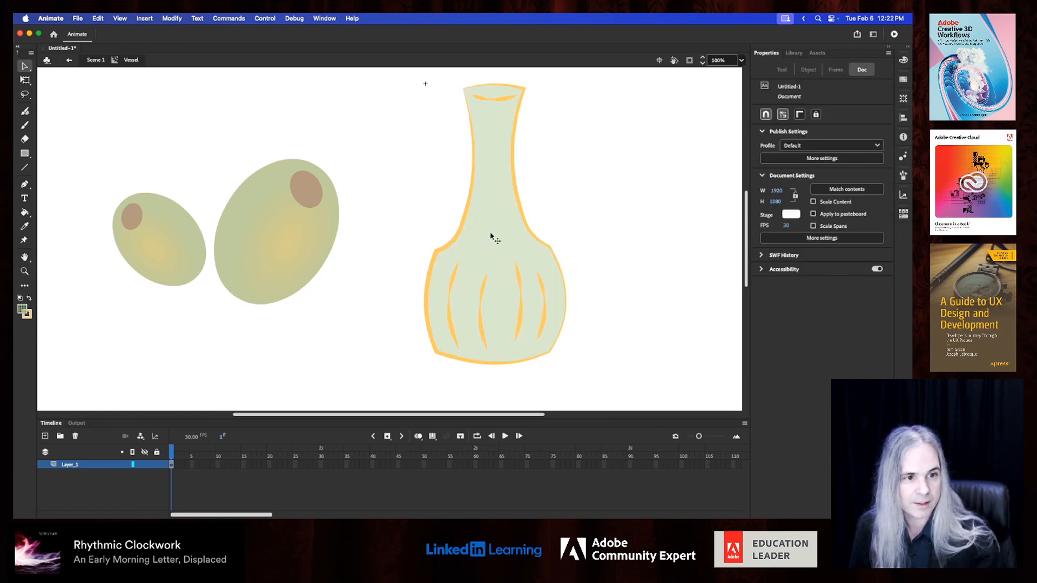
click(492, 236)
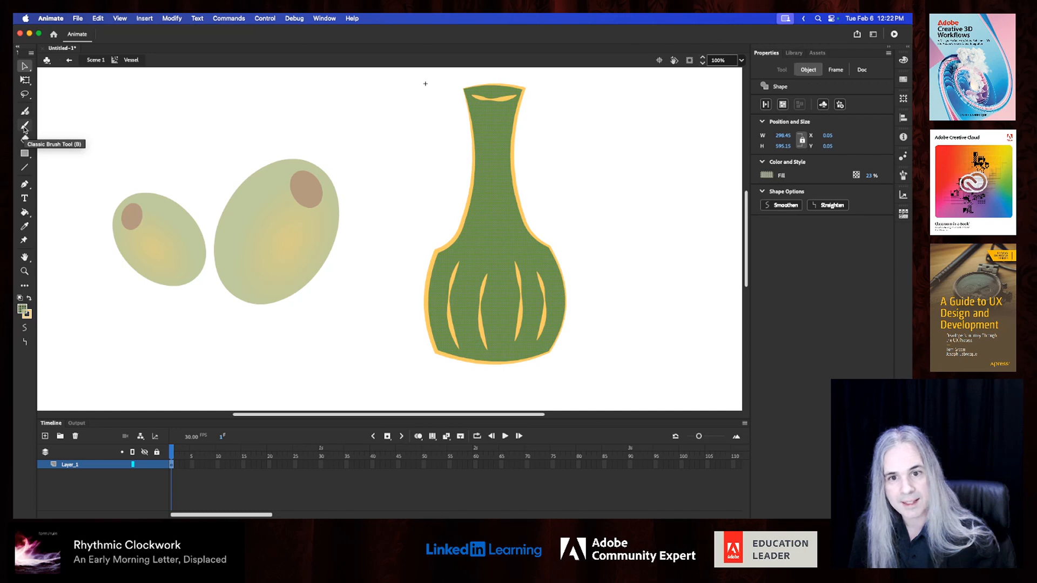
click(25, 126)
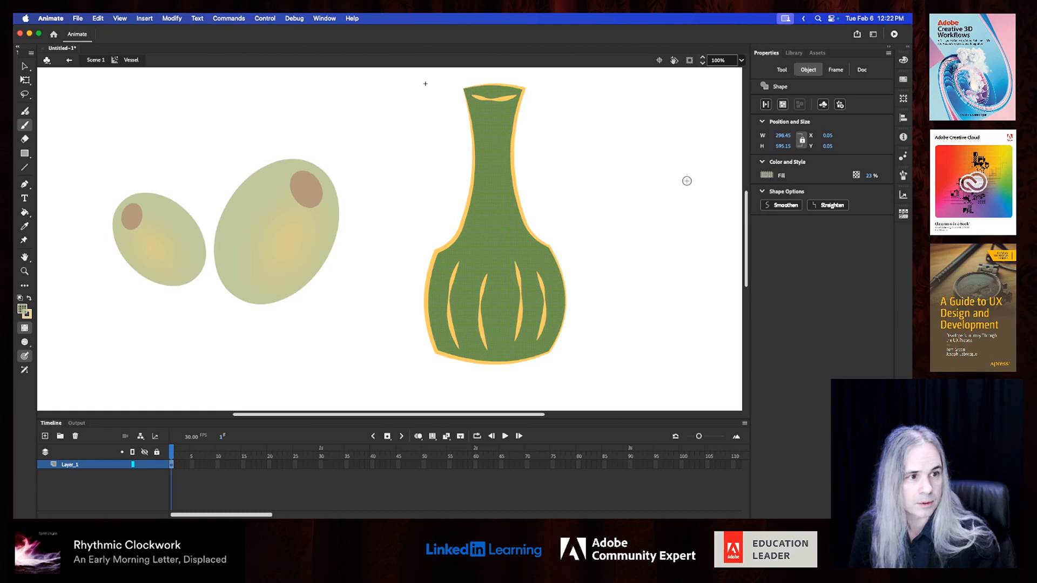
click(767, 175)
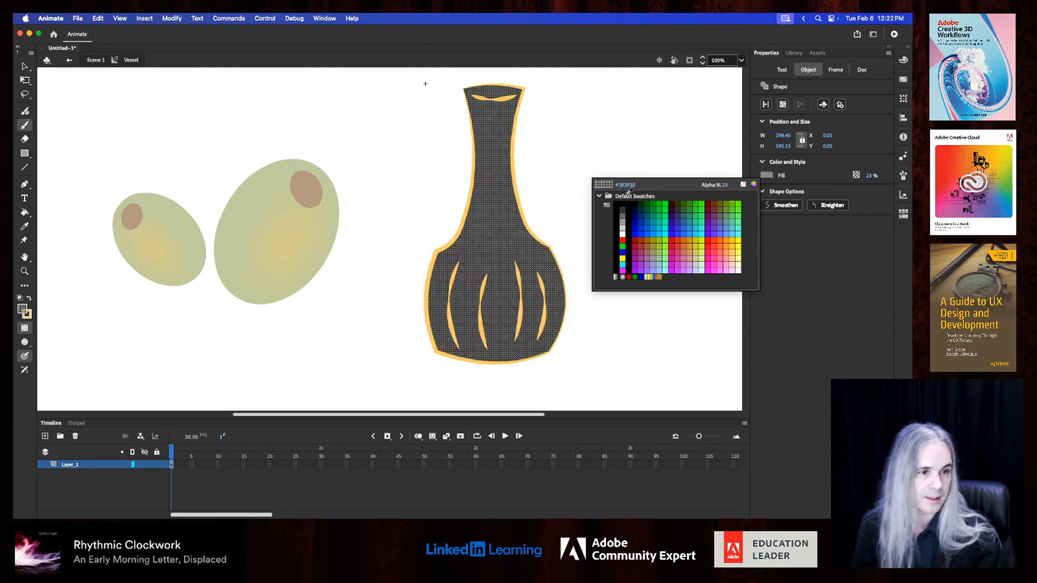
key(Escape)
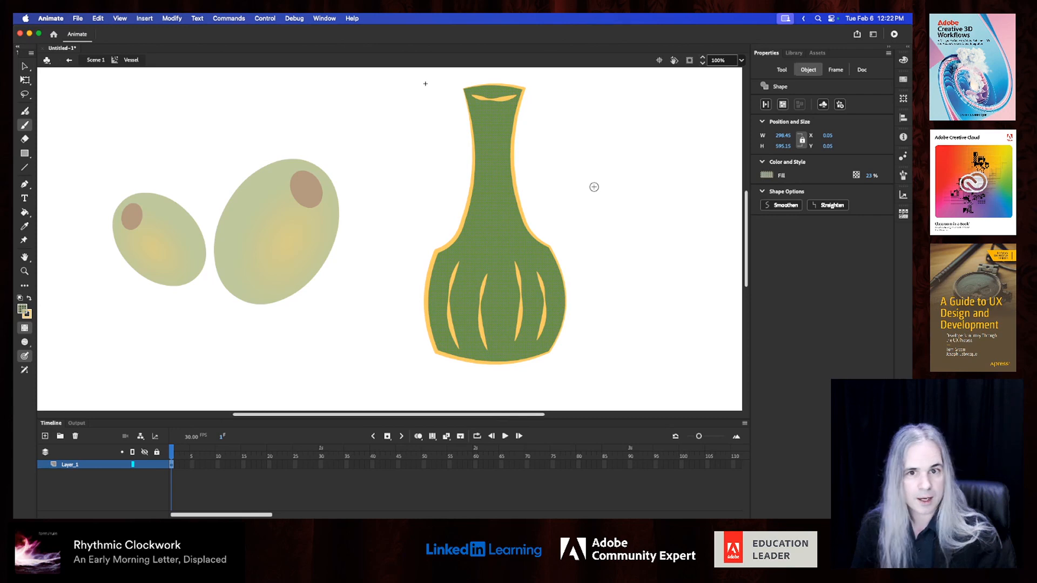
click(24, 66)
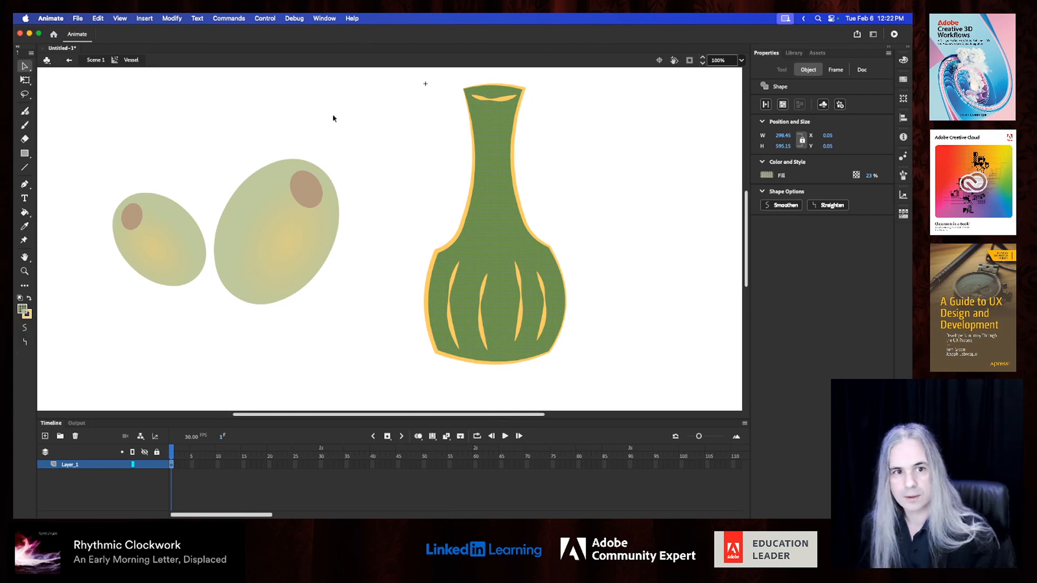
click(308, 114)
Step: Set up the Classic Brush with a golden yellow fill (#CC9900) at 78% alpha
click(25, 111)
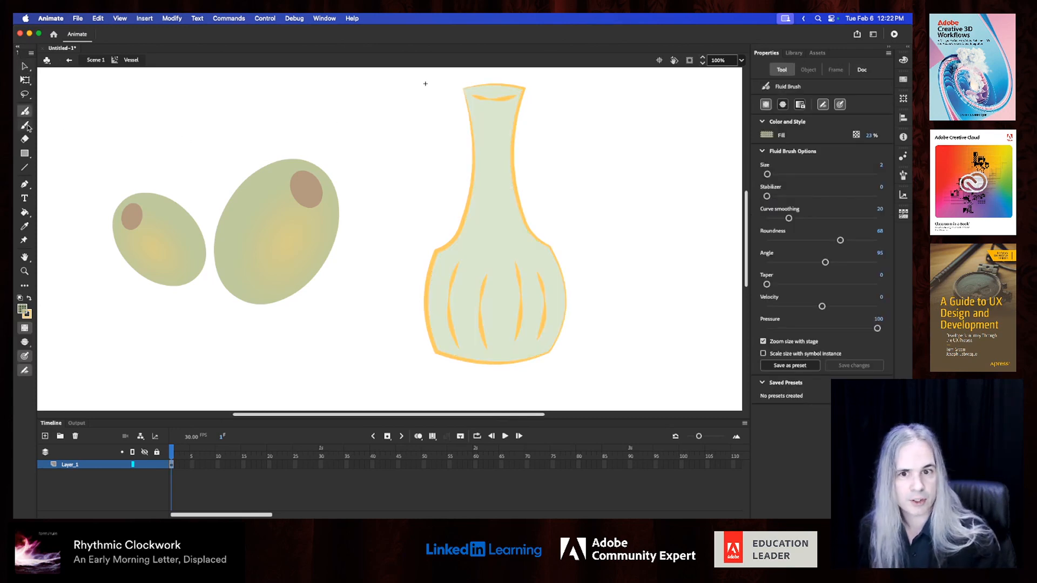
click(27, 126)
click(767, 135)
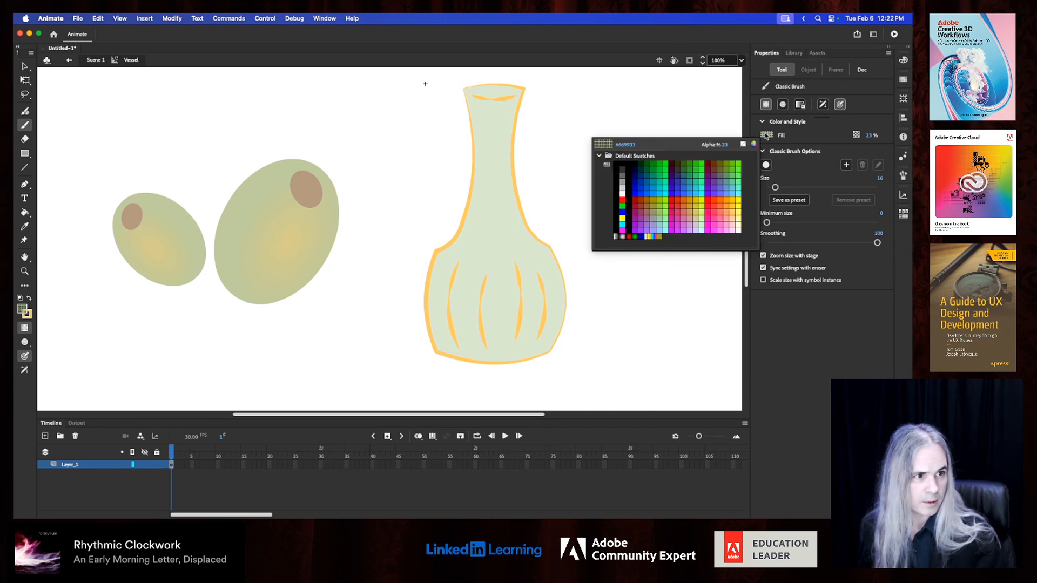
click(693, 197)
mouse_move(871, 135)
mouse_down()
mouse_move(906, 140)
mouse_move(865, 135)
mouse_up()
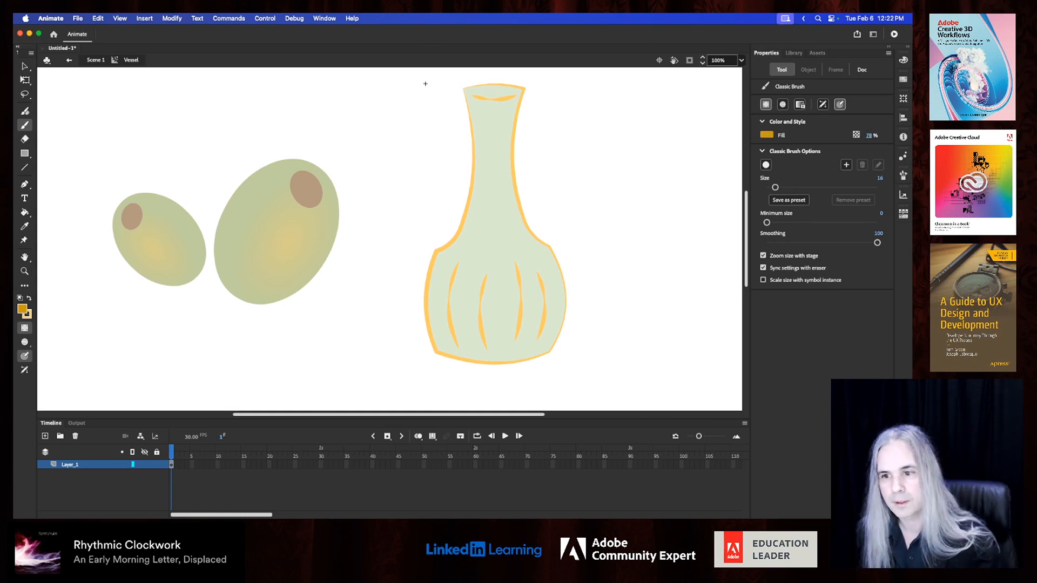
Step: Set the Classic Brush size to 114 and its brush mode to Paint Fills Only
key(super+Tab)
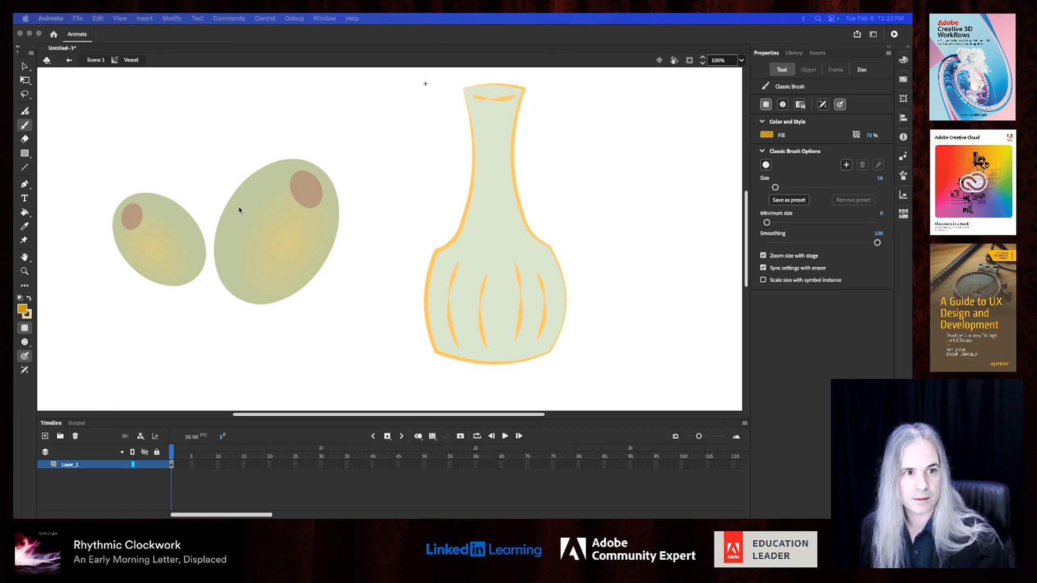
click(660, 202)
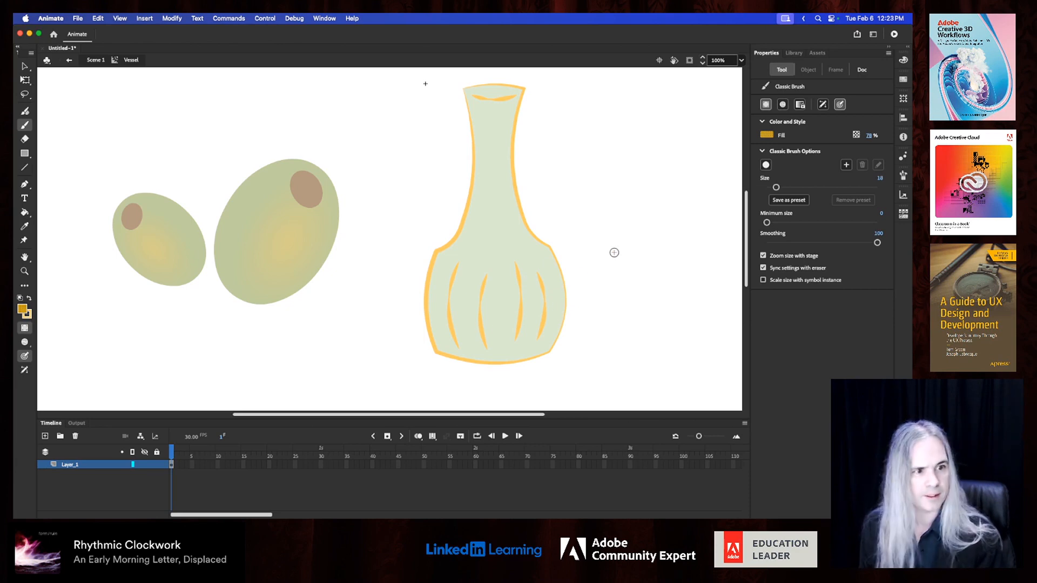
drag(777, 187, 830, 187)
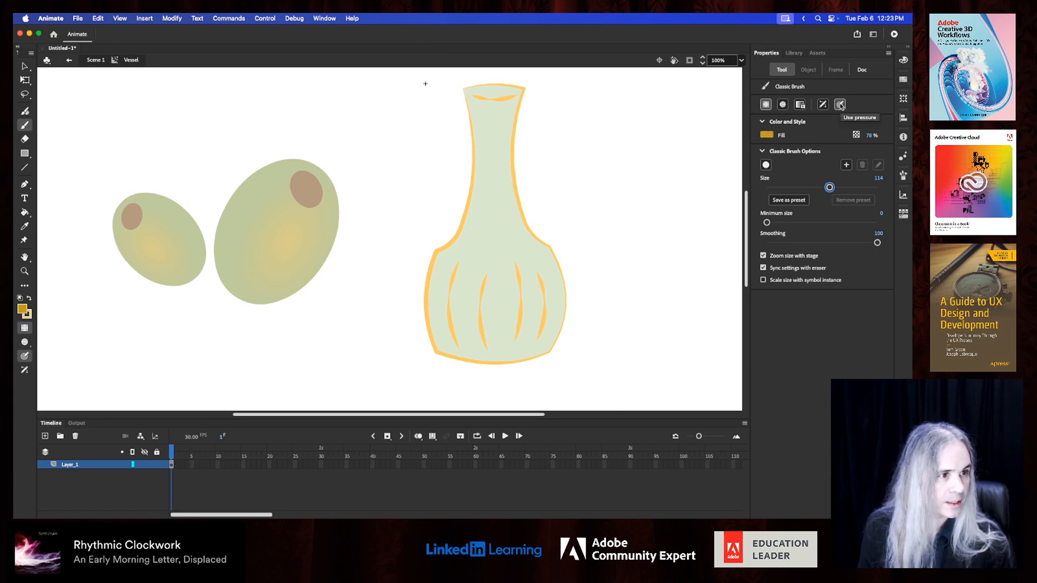
click(782, 106)
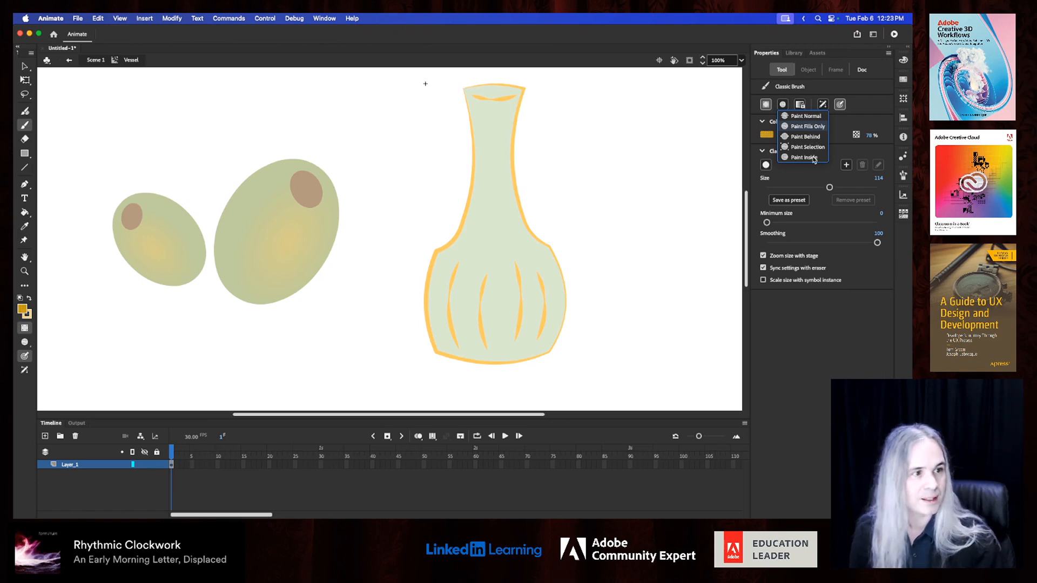
click(803, 127)
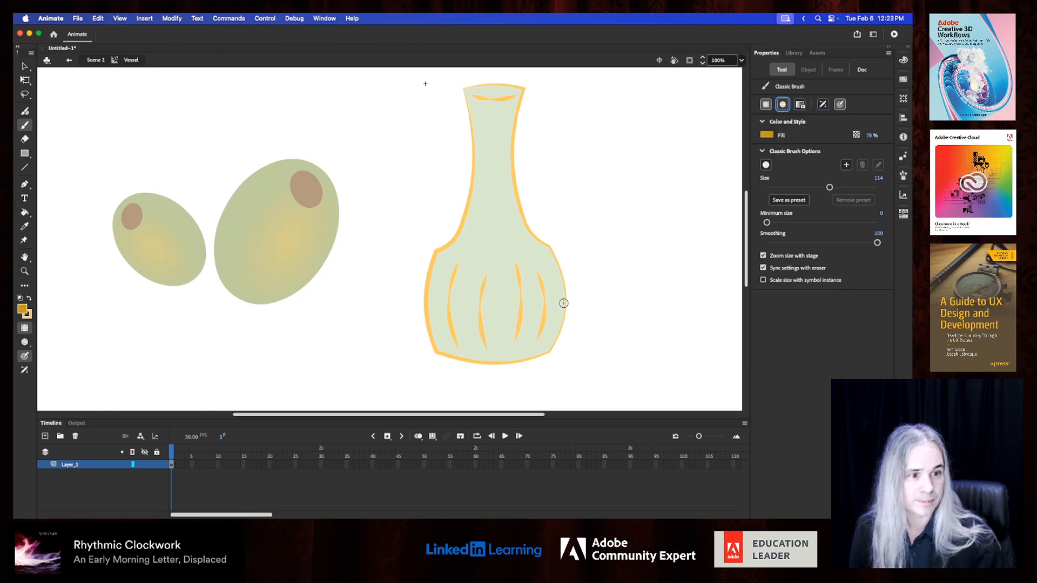
Step: Paint the bottle's body with the golden fill up to the base of the neck, and return to Scene 1
mouse_move(422, 352)
mouse_down()
mouse_move(588, 350)
mouse_move(382, 344)
mouse_move(475, 320)
mouse_move(583, 315)
mouse_move(382, 315)
mouse_move(604, 301)
mouse_up()
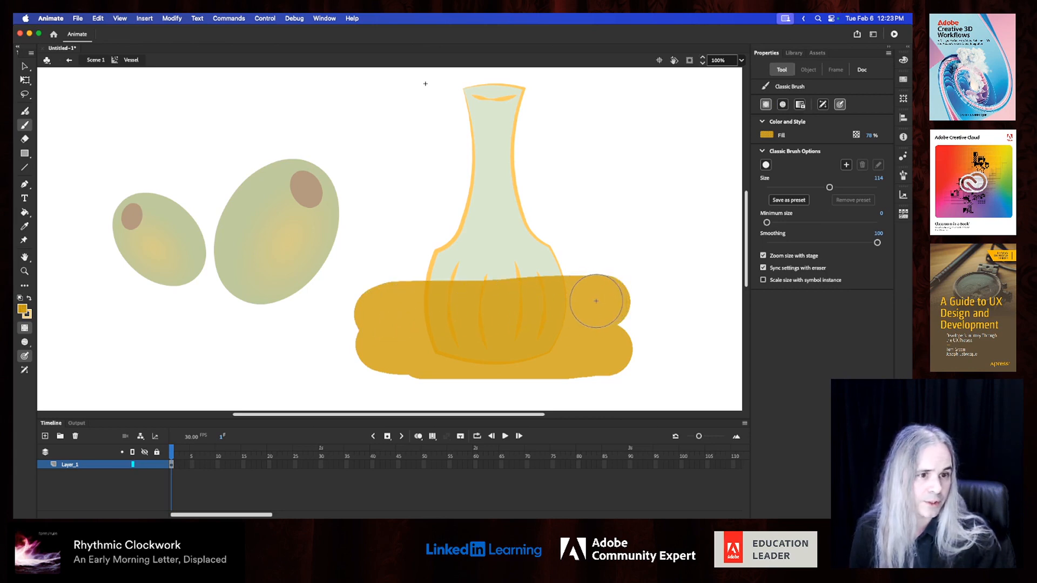
mouse_move(596, 301)
mouse_down()
mouse_move(382, 289)
mouse_move(585, 271)
mouse_move(429, 250)
mouse_move(556, 247)
mouse_move(572, 250)
mouse_move(412, 260)
mouse_move(424, 262)
mouse_up()
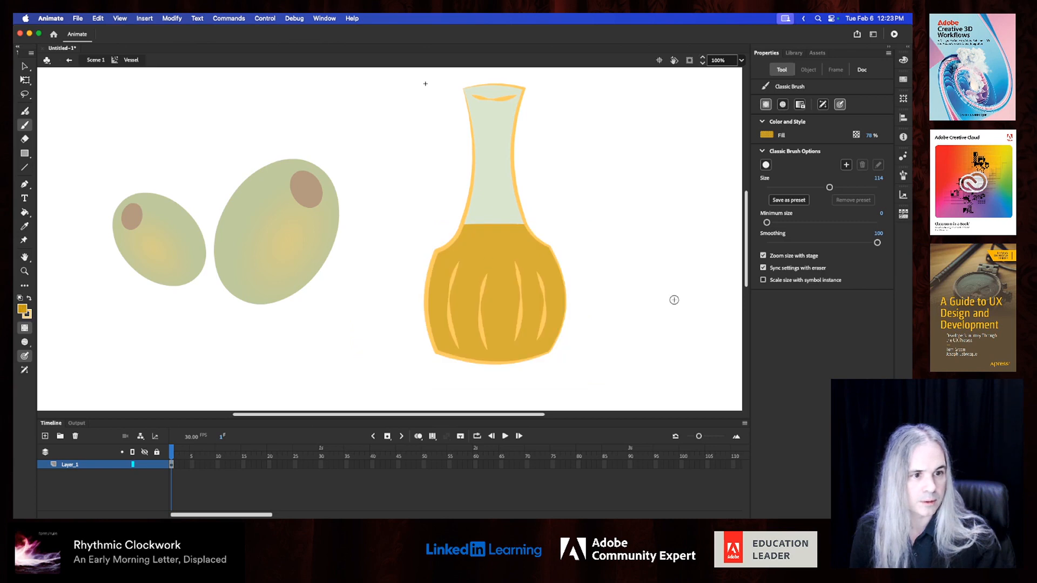
click(97, 62)
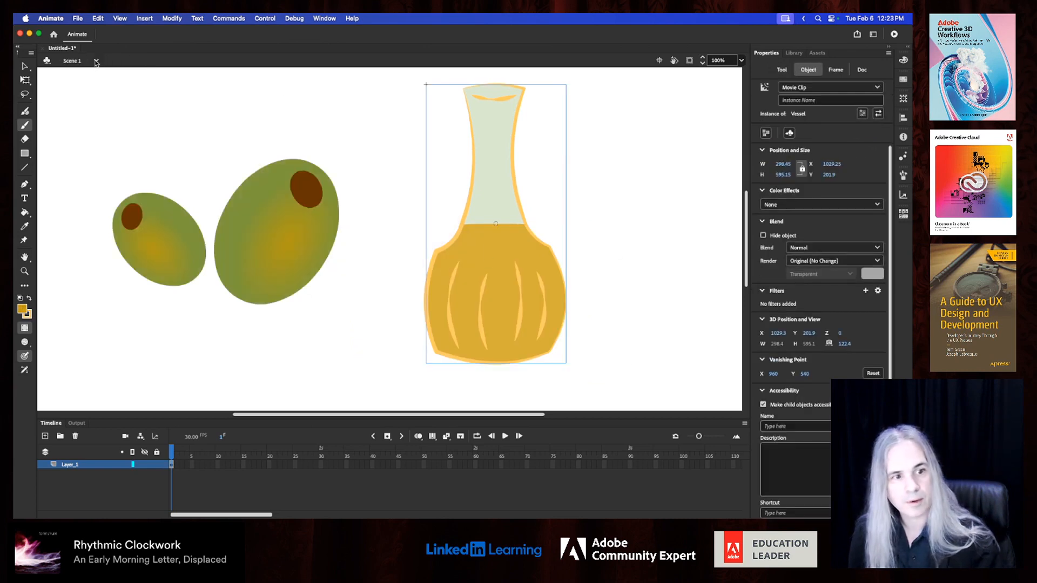
Step: Move the Vessel instance slightly left and down on the stage with the Selection tool
click(24, 66)
click(604, 299)
drag(522, 246, 504, 269)
click(622, 253)
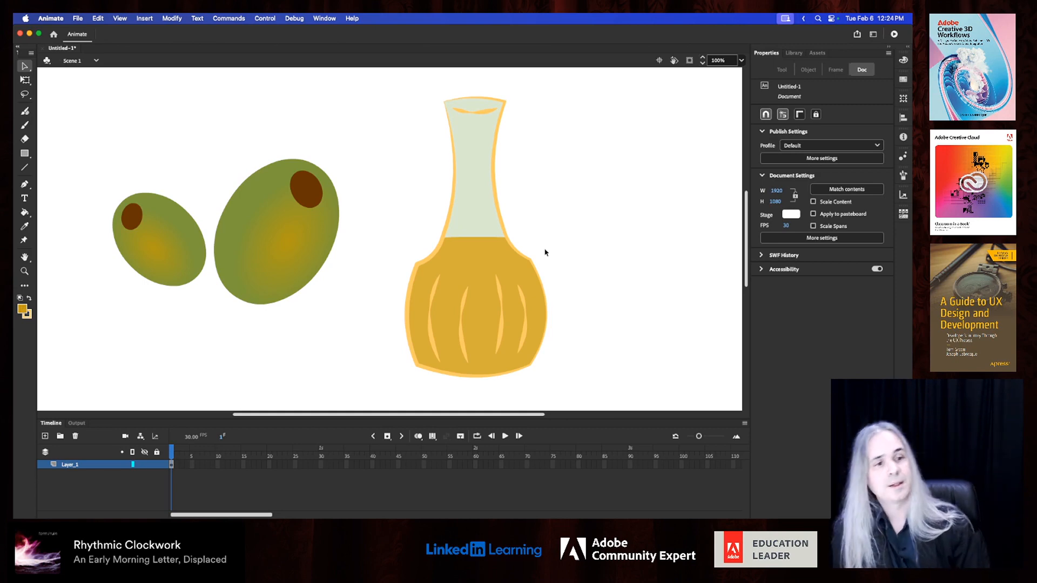
Step: Recolor the oil fill inside the Vessel symbol to olive green (#8C9900) and return to Scene 1
click(496, 265)
double_click(496, 265)
click(466, 262)
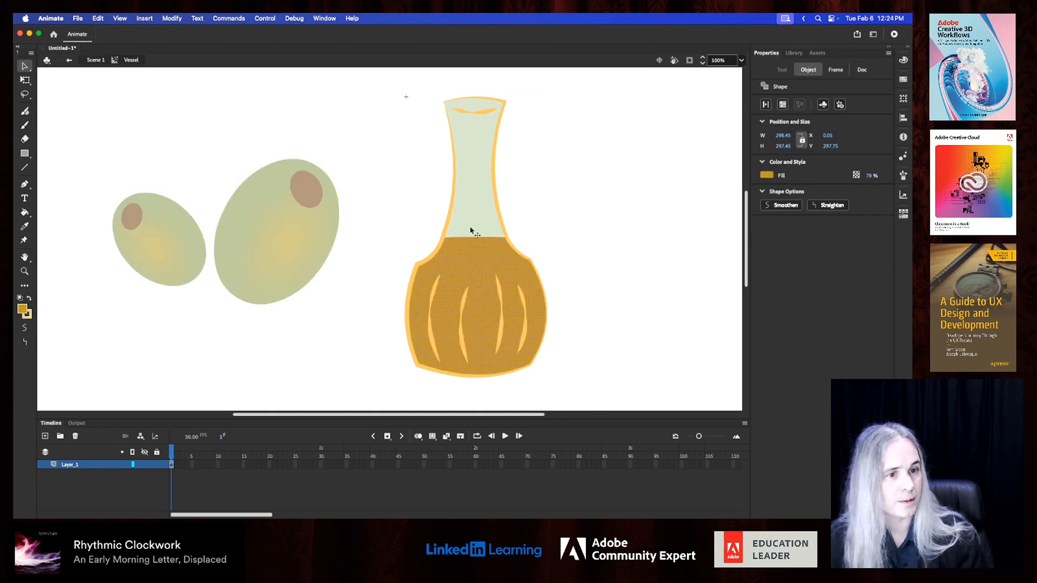
click(468, 168)
click(473, 255)
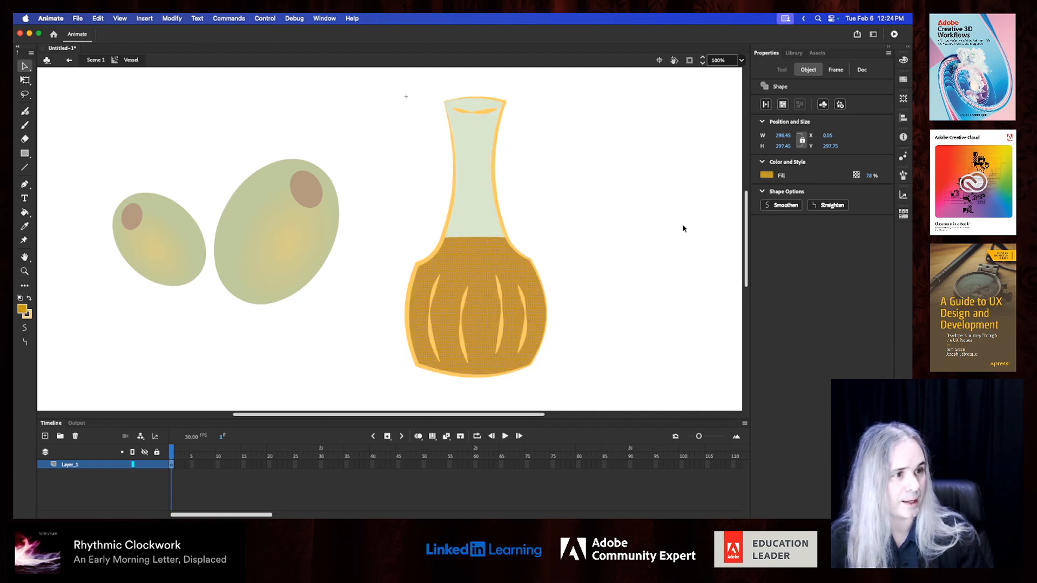
click(766, 176)
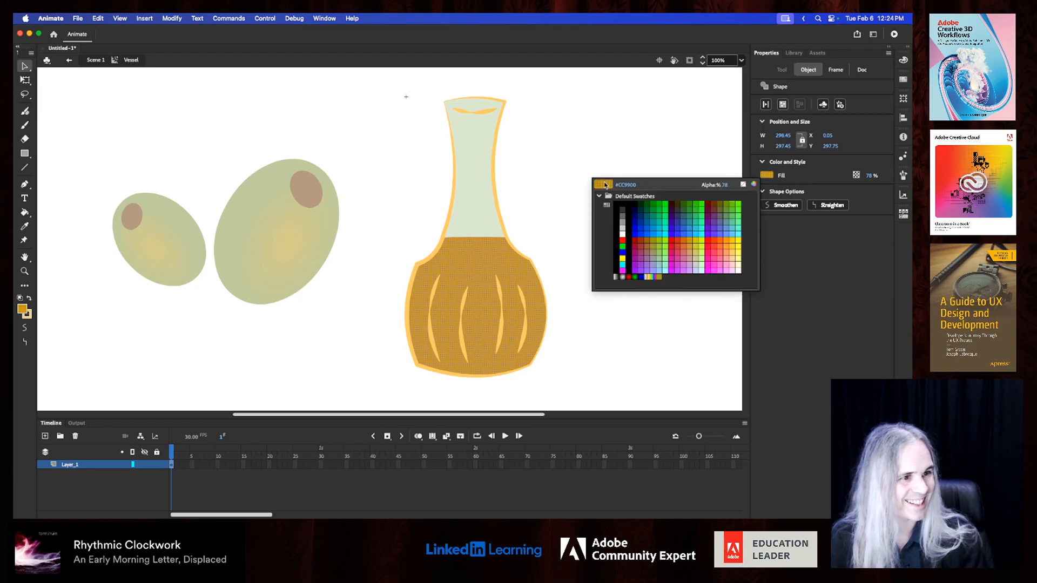
click(755, 185)
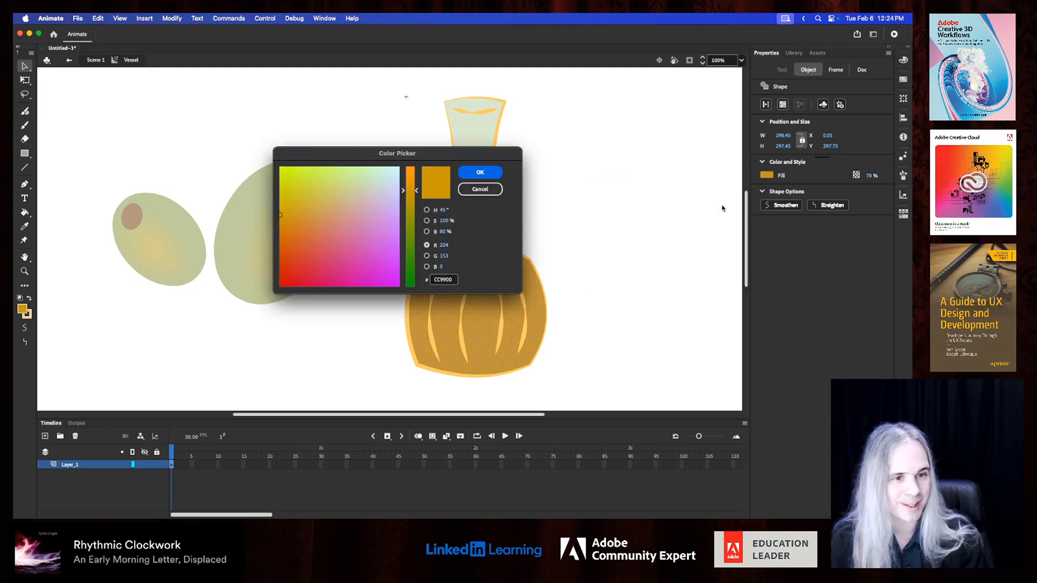
click(408, 228)
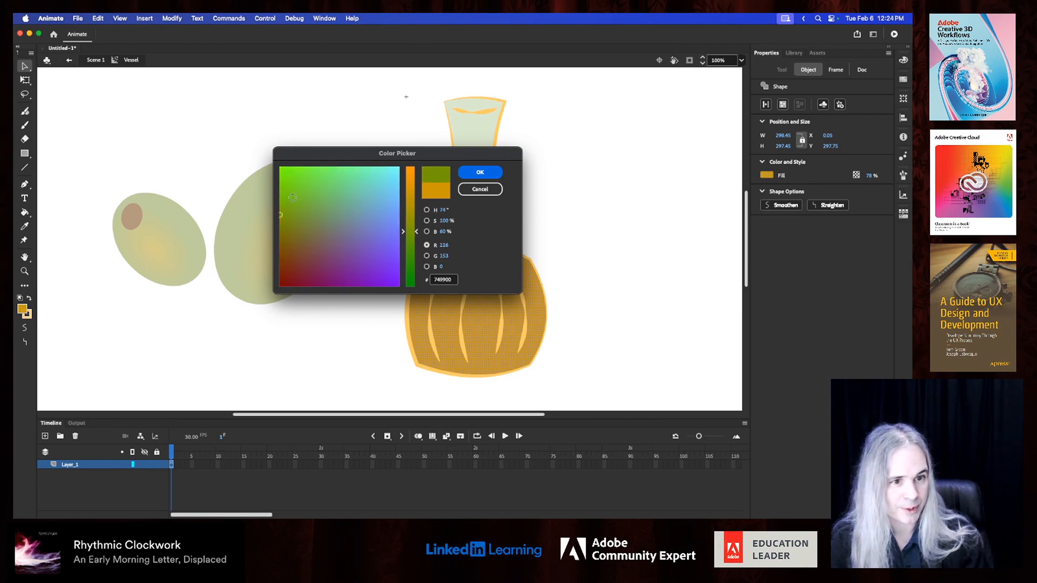
click(412, 221)
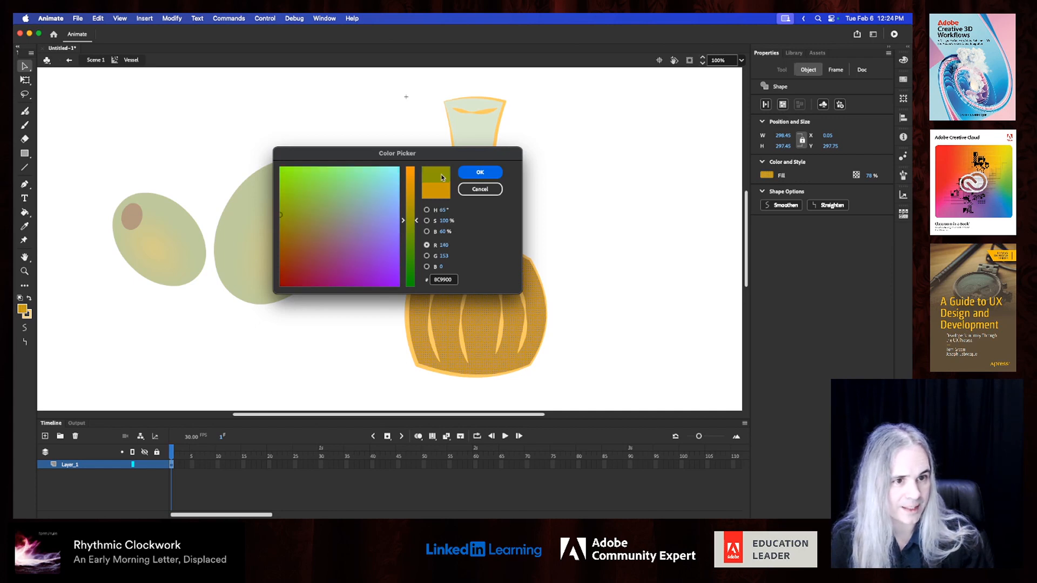
click(480, 172)
click(612, 263)
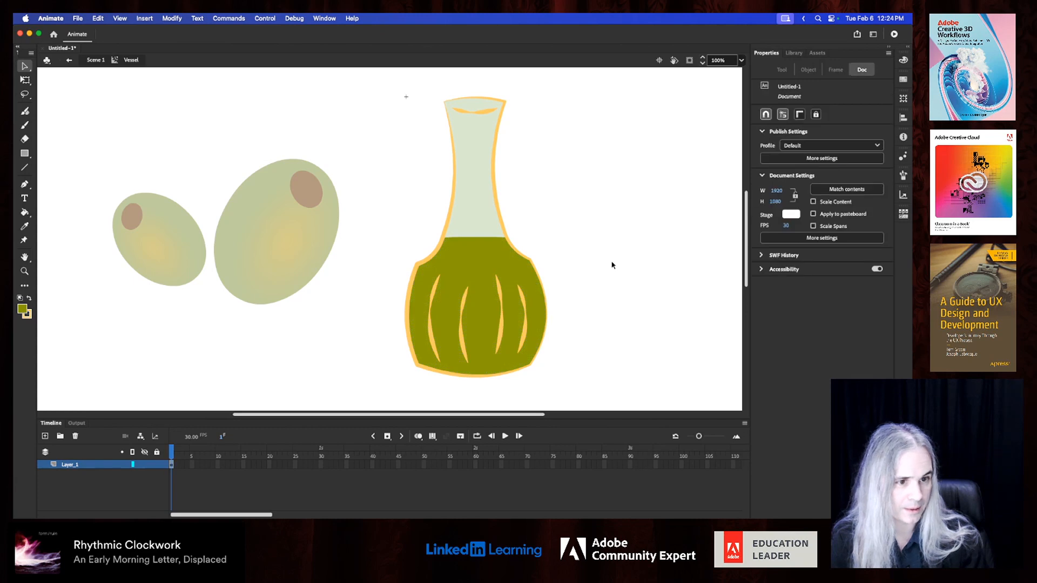
click(96, 61)
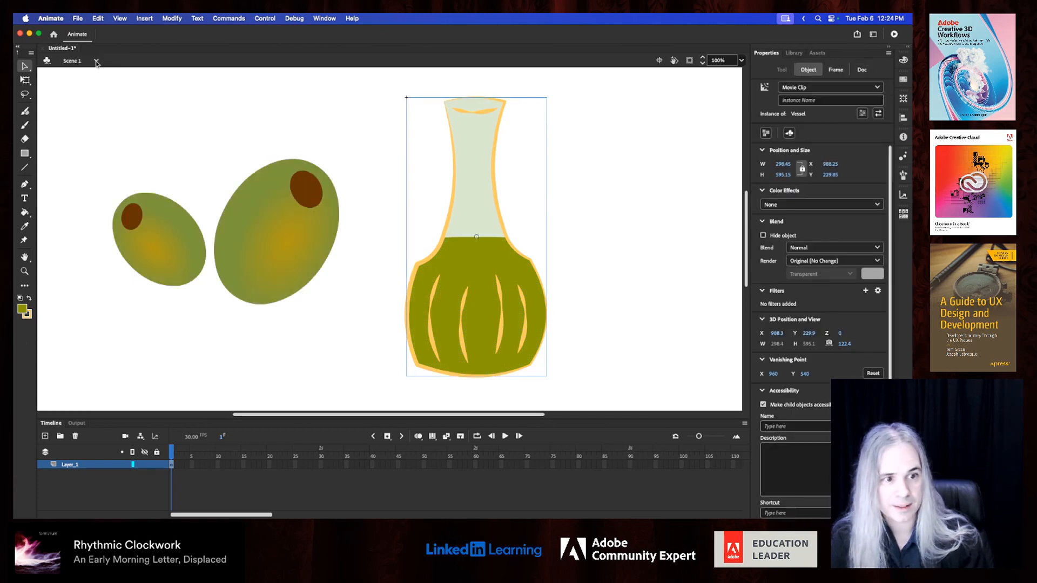
click(638, 341)
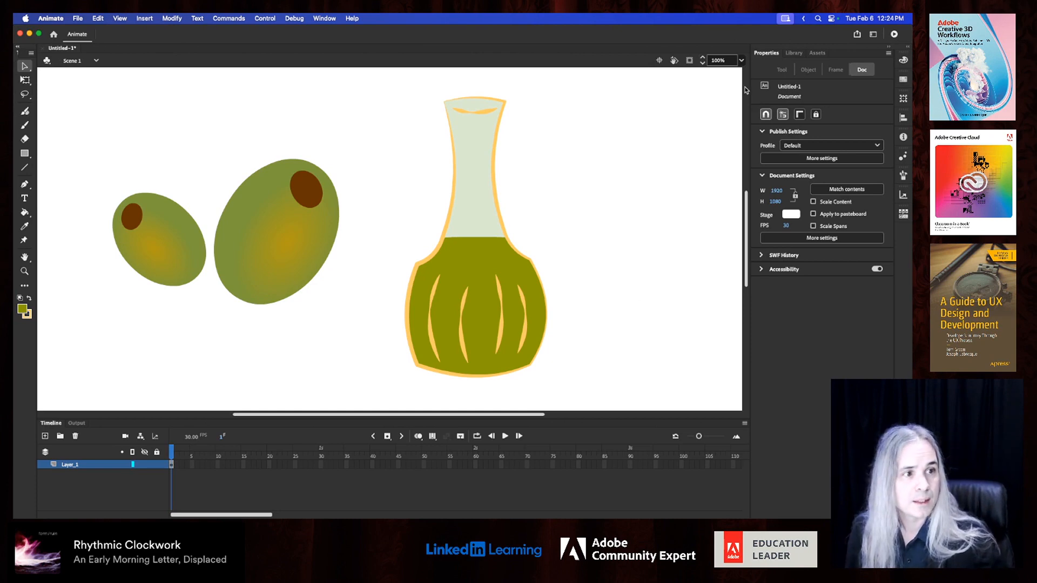
Step: Move the bottle slightly up and right, placing the small olive beside its neck and the large olive to the left of its body
click(740, 61)
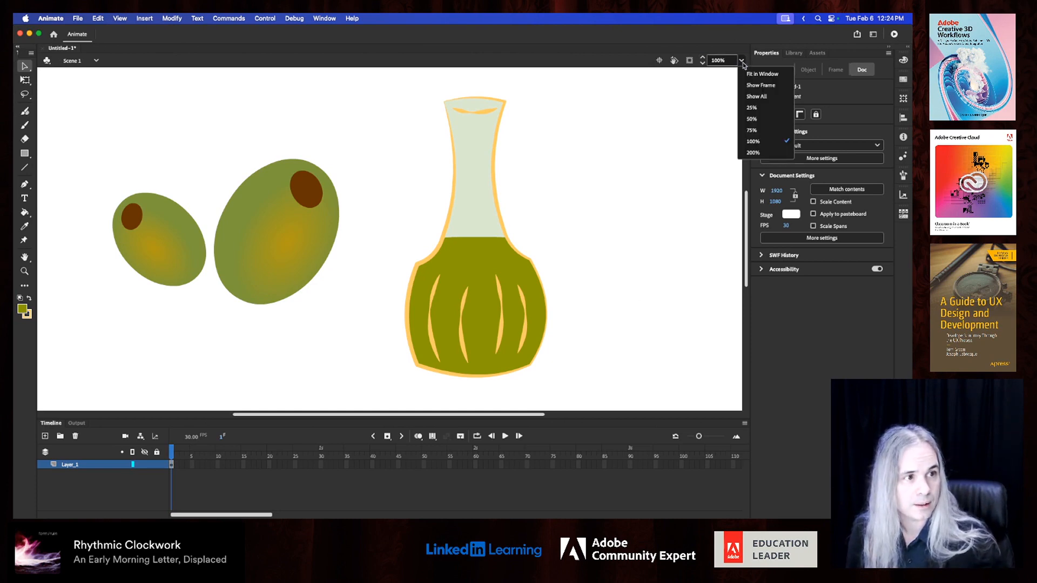
click(763, 74)
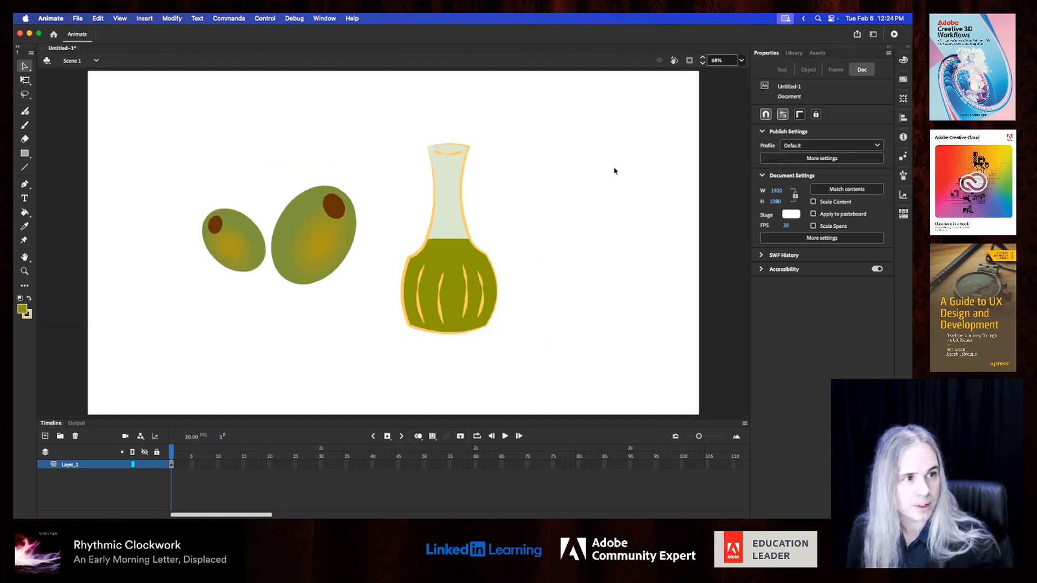
click(451, 263)
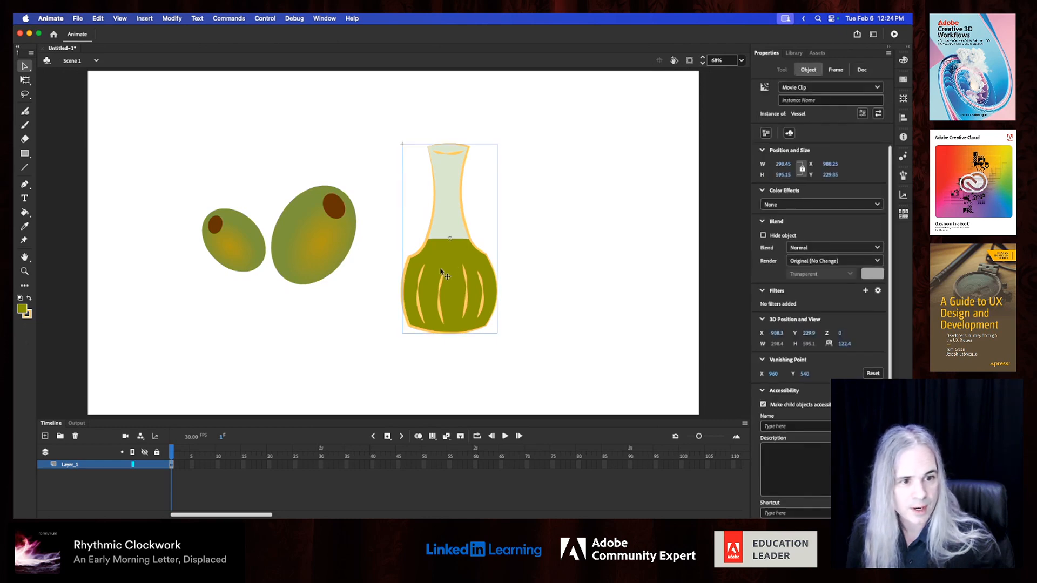
drag(442, 271, 453, 264)
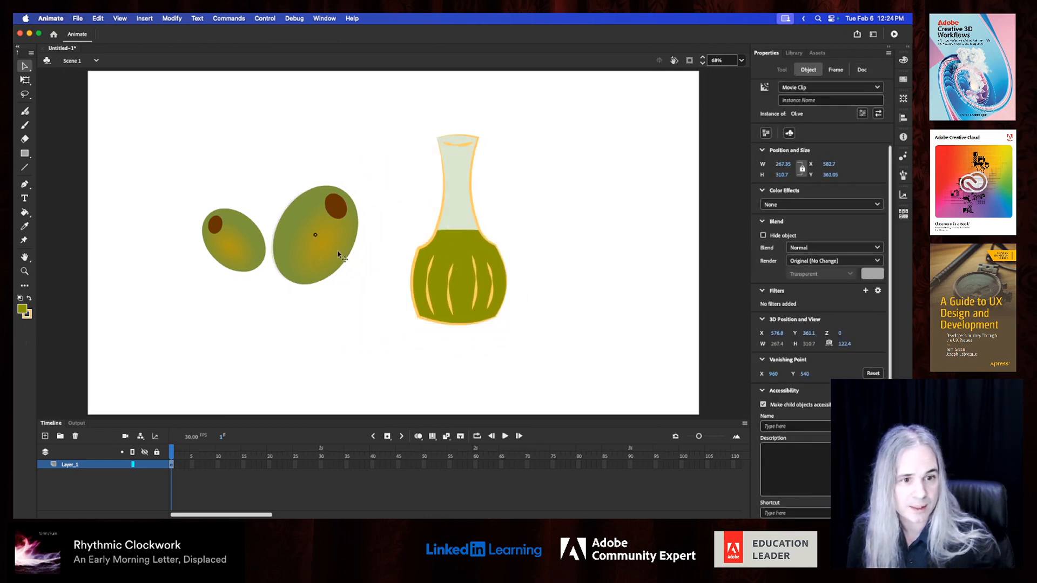
drag(306, 252, 556, 313)
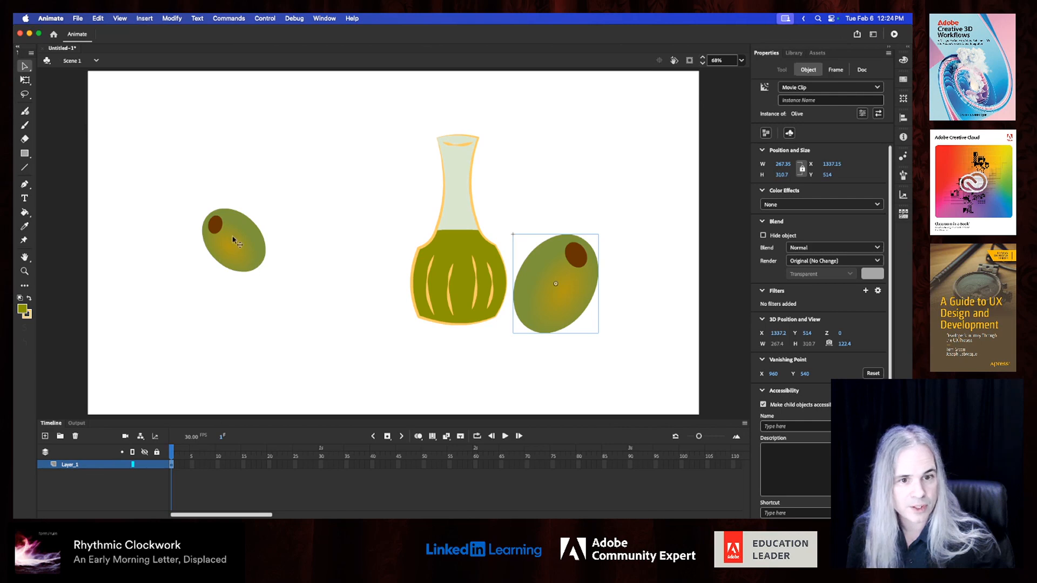
drag(235, 242, 388, 204)
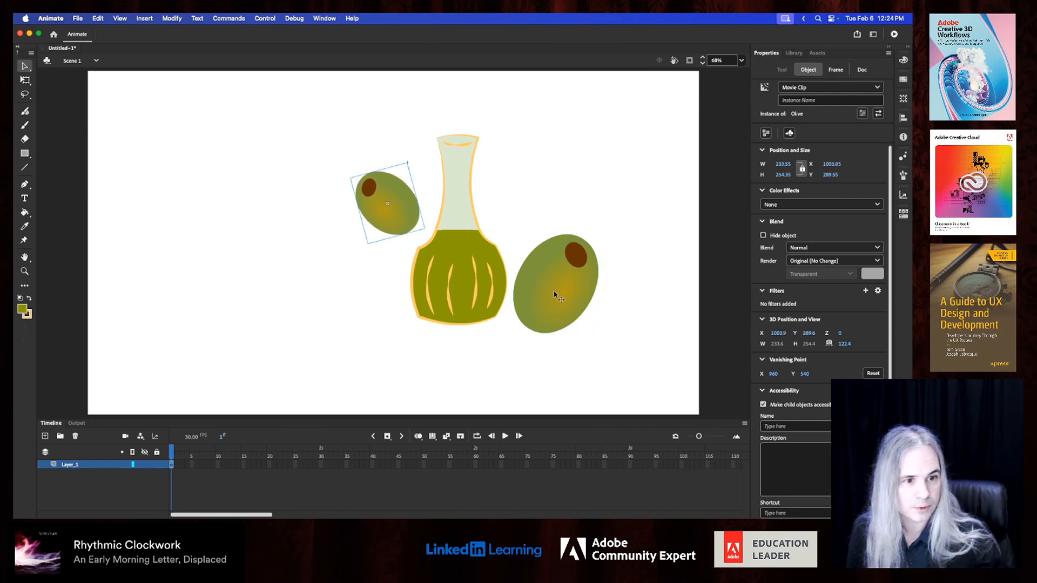
drag(557, 296, 356, 302)
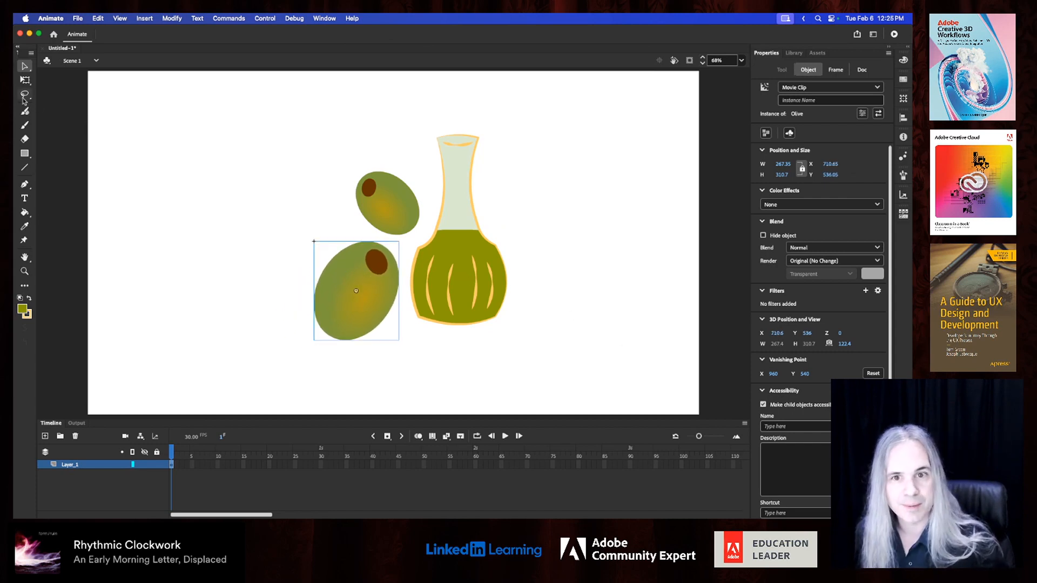
Step: Scale the large olive to about 179 px wide and the small one to about 113 px, arranging them at the bottle's lower left
click(25, 80)
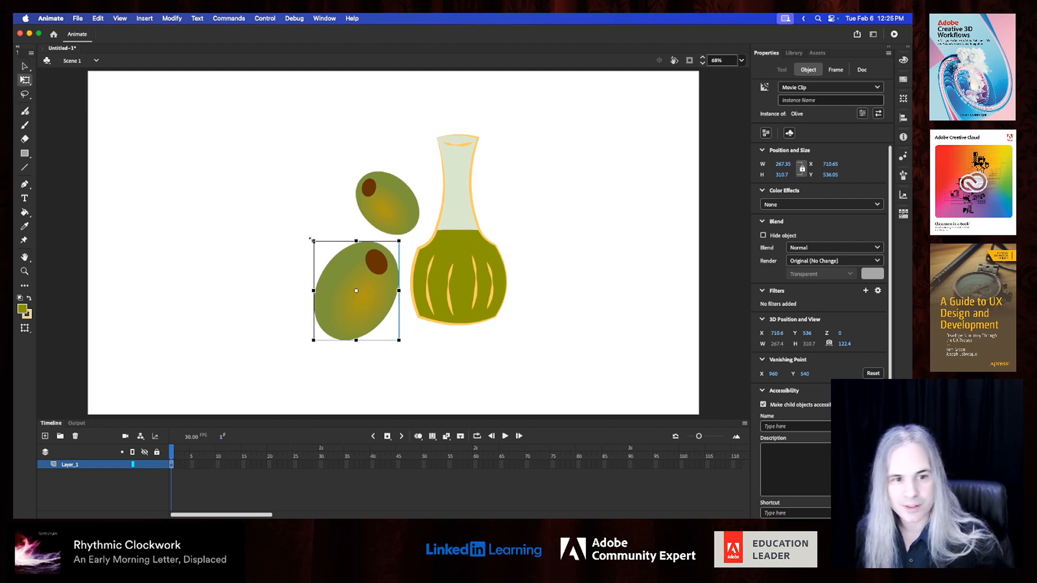
drag(312, 239, 327, 256)
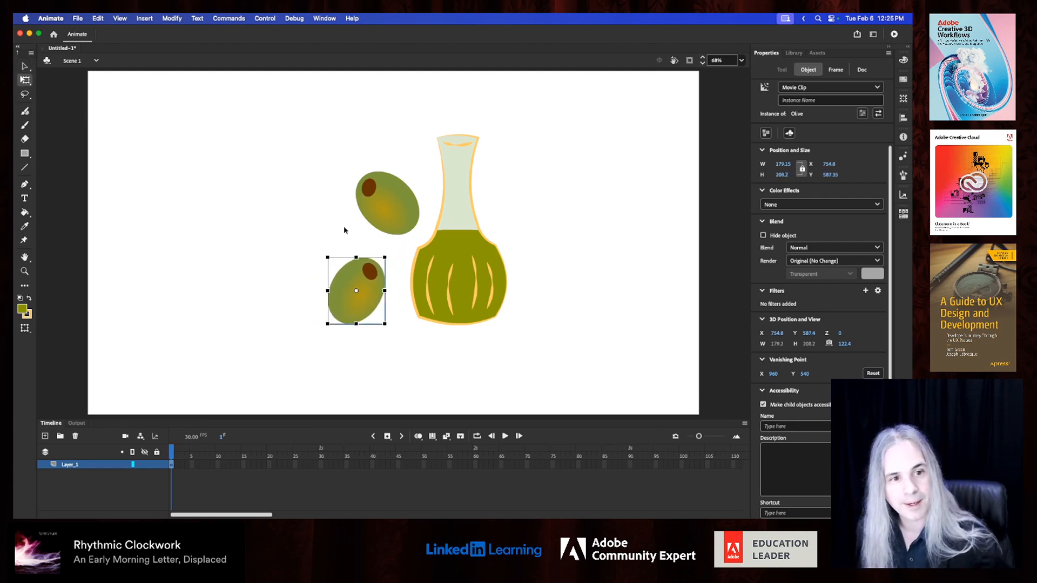
click(376, 196)
drag(350, 177, 414, 347)
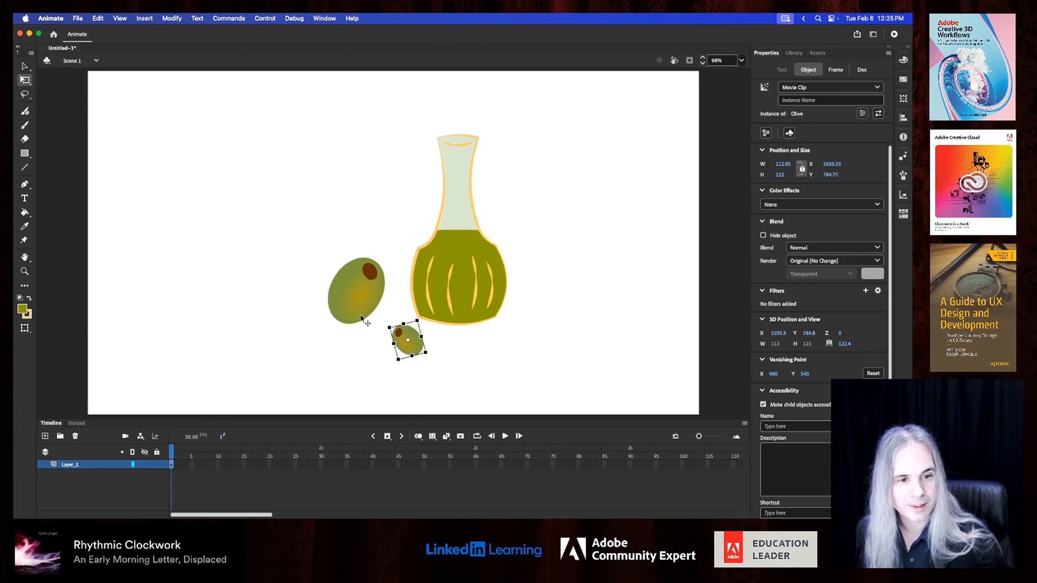
click(357, 308)
drag(357, 308, 366, 315)
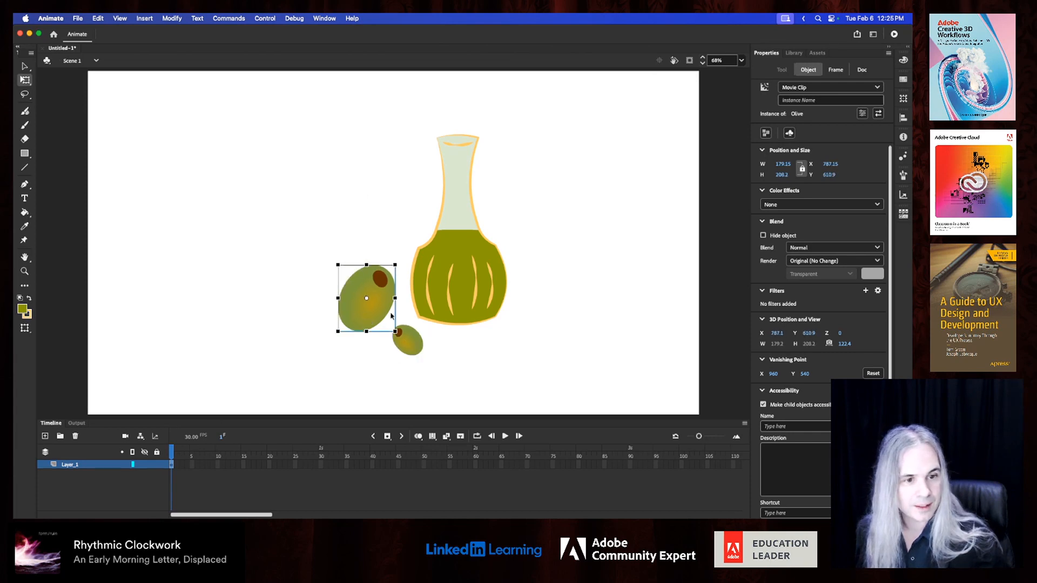
click(498, 368)
Step: Duplicate the large olive to the right of the bottle, rotate it counterclockwise, and shrink it beside the bottle's base
click(357, 306)
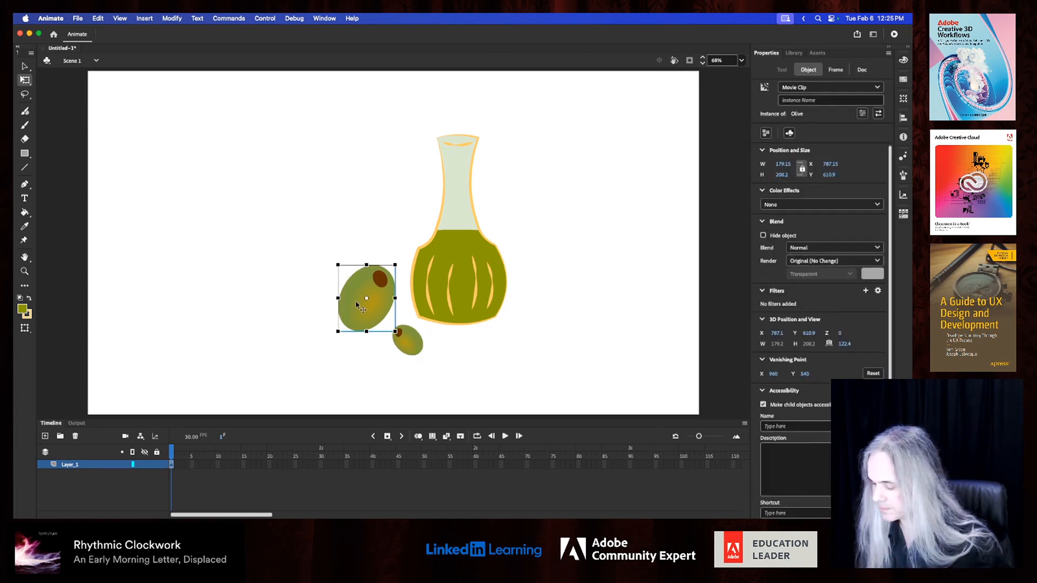
drag(369, 310, 537, 327)
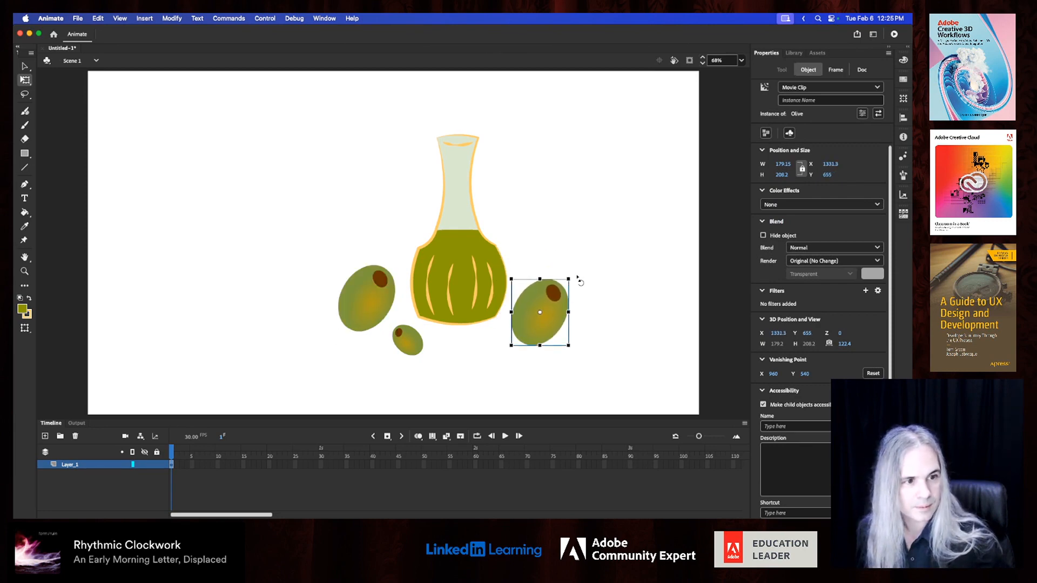
drag(570, 278, 525, 271)
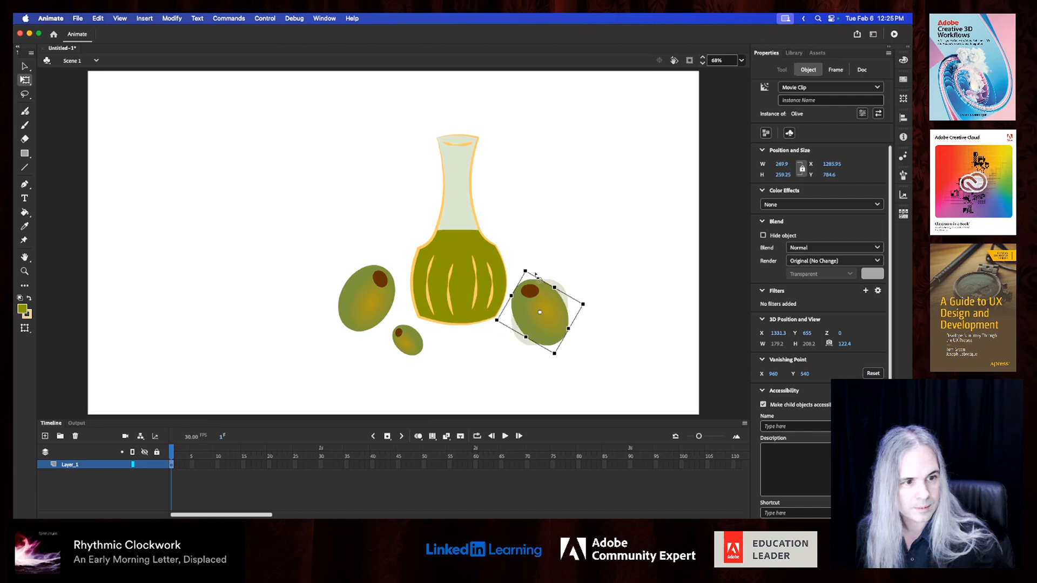
drag(554, 354, 536, 307)
drag(544, 343, 560, 335)
click(567, 363)
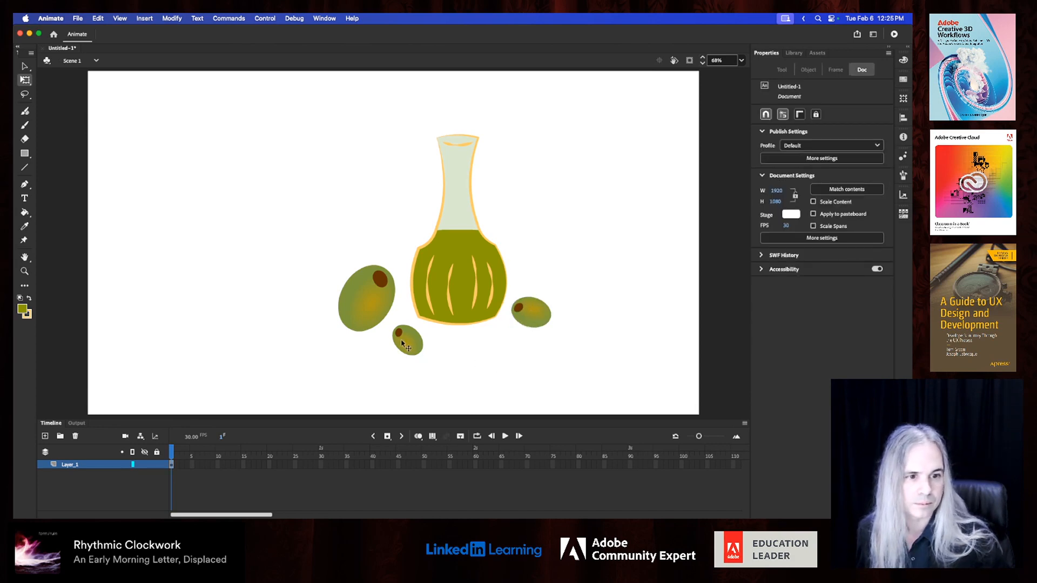
Step: Shift the small olive right and the large olive slightly down and right, toward the bottle's base
drag(402, 344, 414, 344)
drag(370, 308, 377, 318)
click(499, 360)
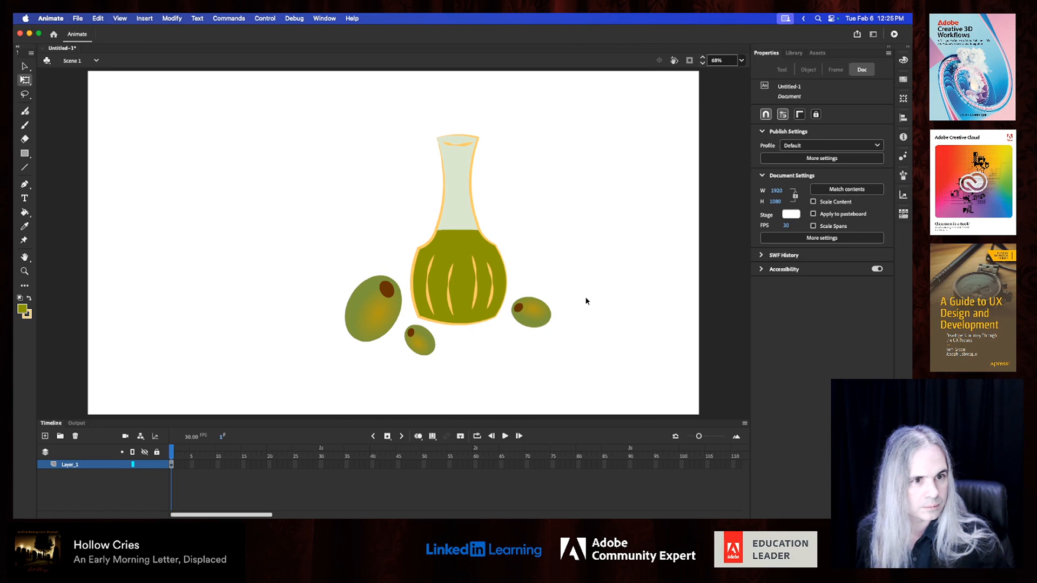
Step: Draw a square about 910 px wide over the bottle and olives with the Rectangle tool
click(25, 154)
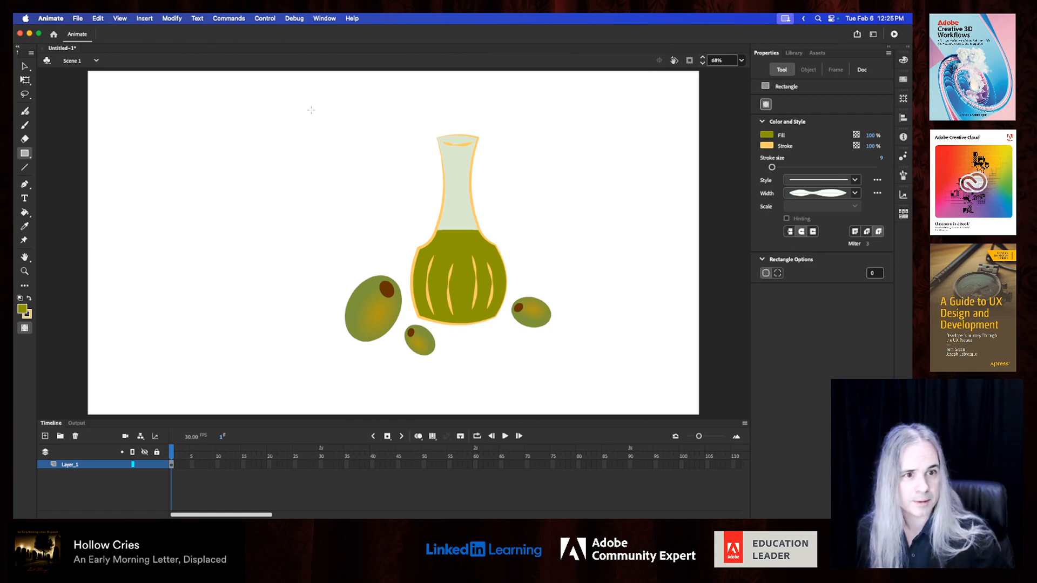
mouse_move(311, 110)
mouse_down()
mouse_move(547, 367)
mouse_move(597, 387)
mouse_move(602, 401)
mouse_up()
click(25, 66)
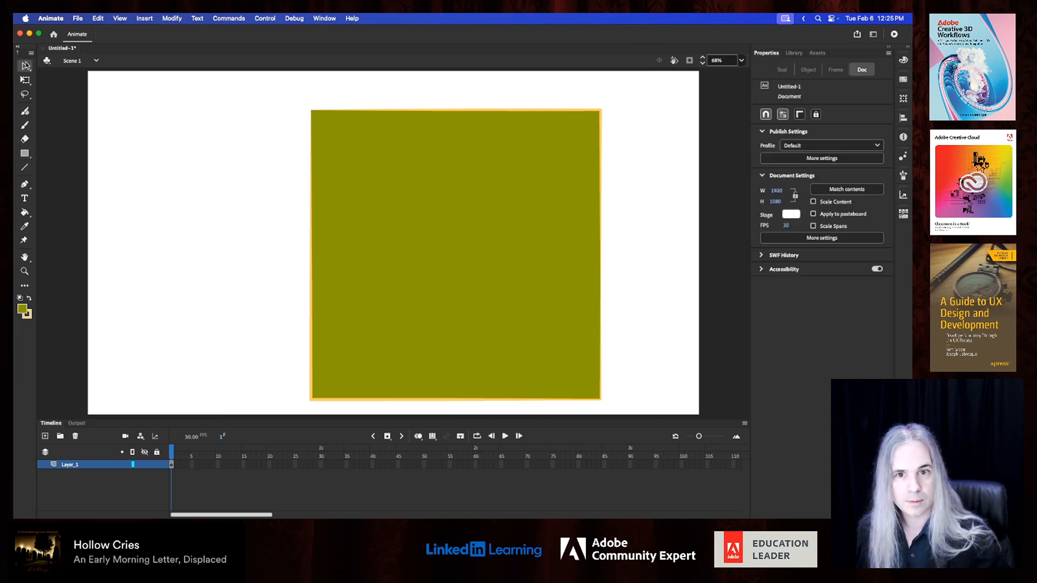
double_click(576, 189)
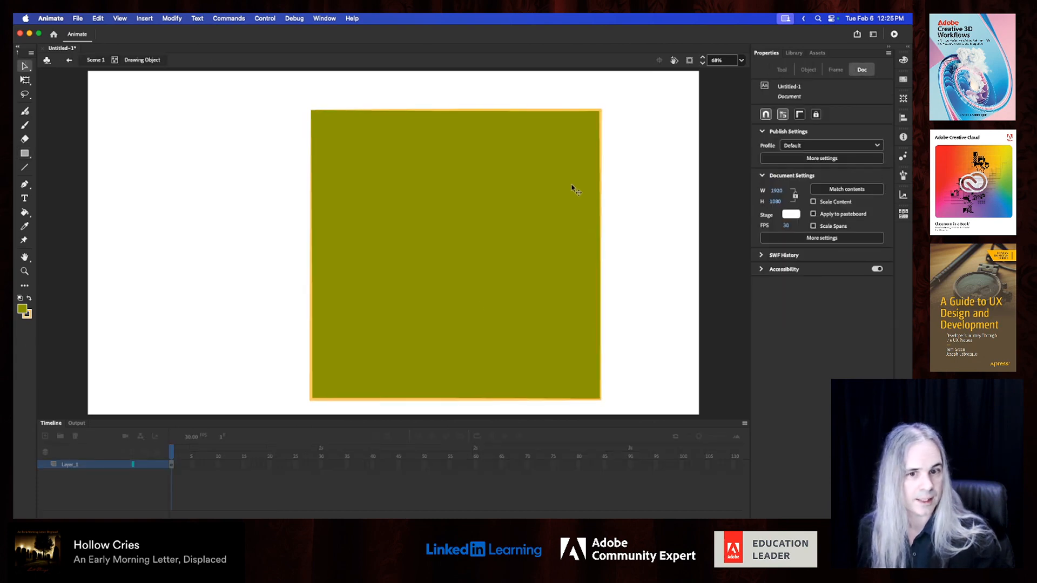
click(95, 60)
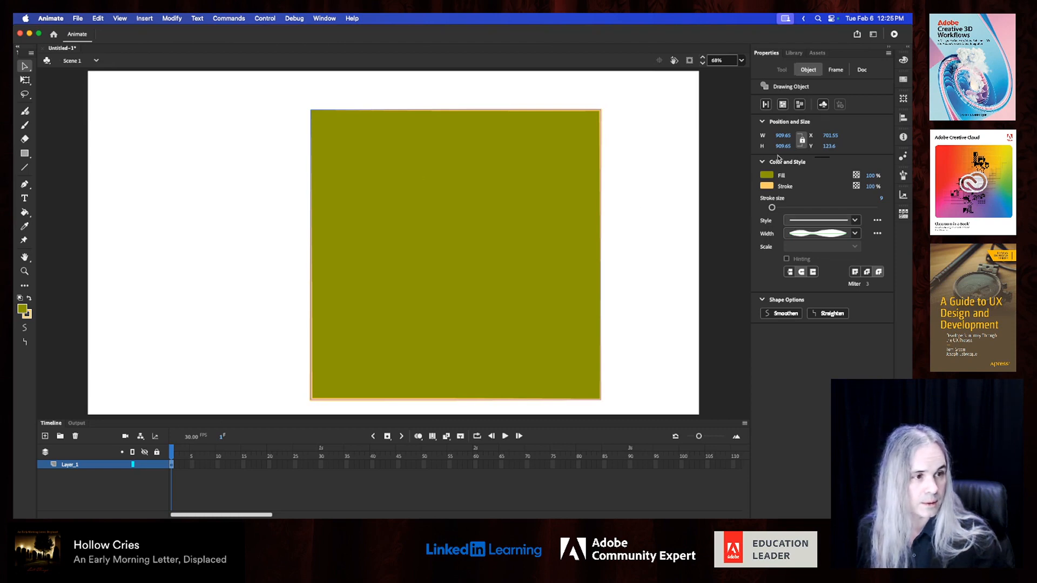
Step: Set the square's stroke to dark brown (#663300) and sample that same color for its fill
click(767, 186)
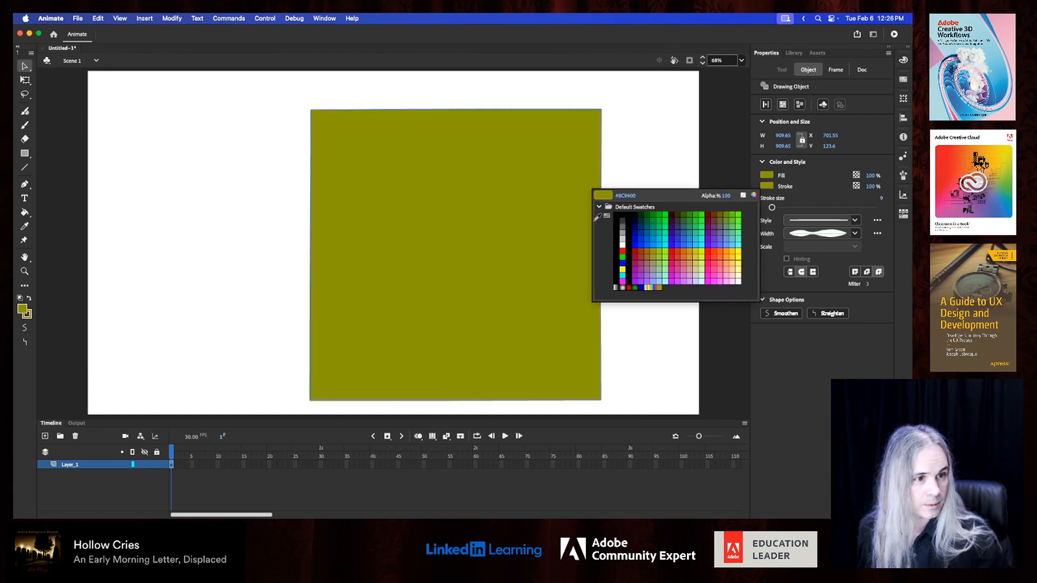
click(714, 214)
click(767, 175)
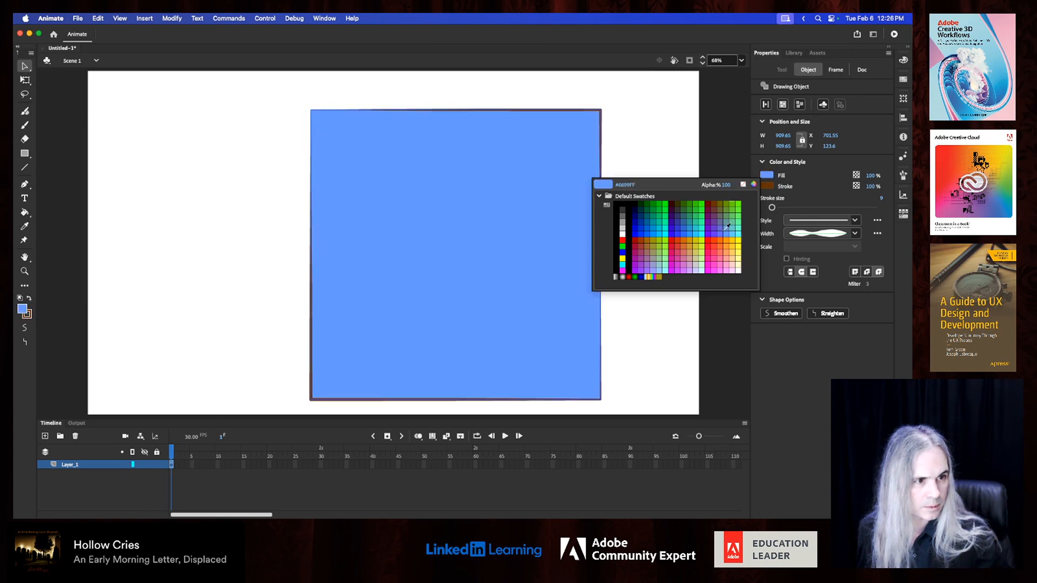
click(767, 185)
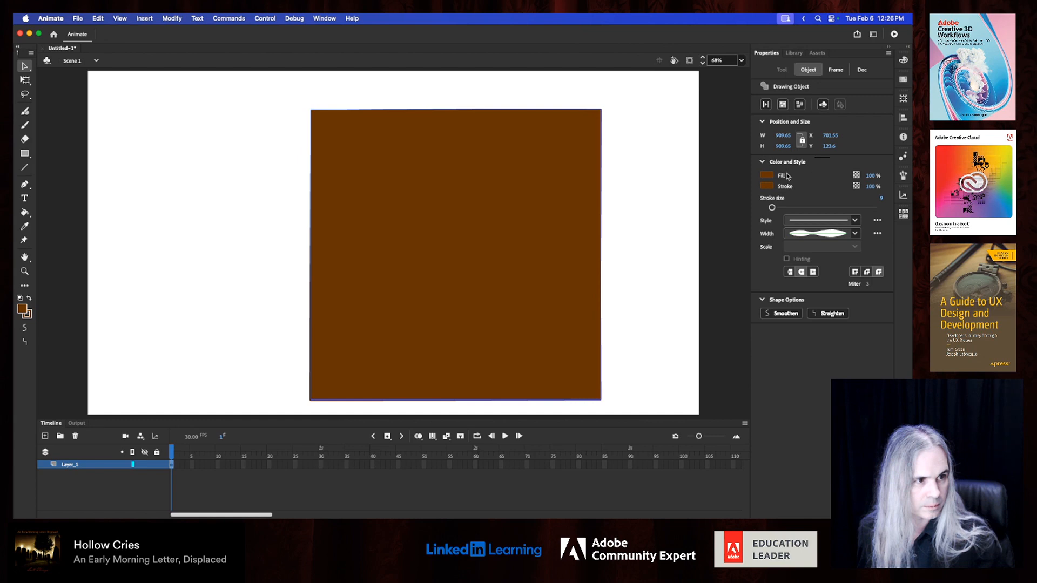
Step: Change the square's fill to tan (#C6A381) with the Color Picker
click(766, 176)
click(753, 184)
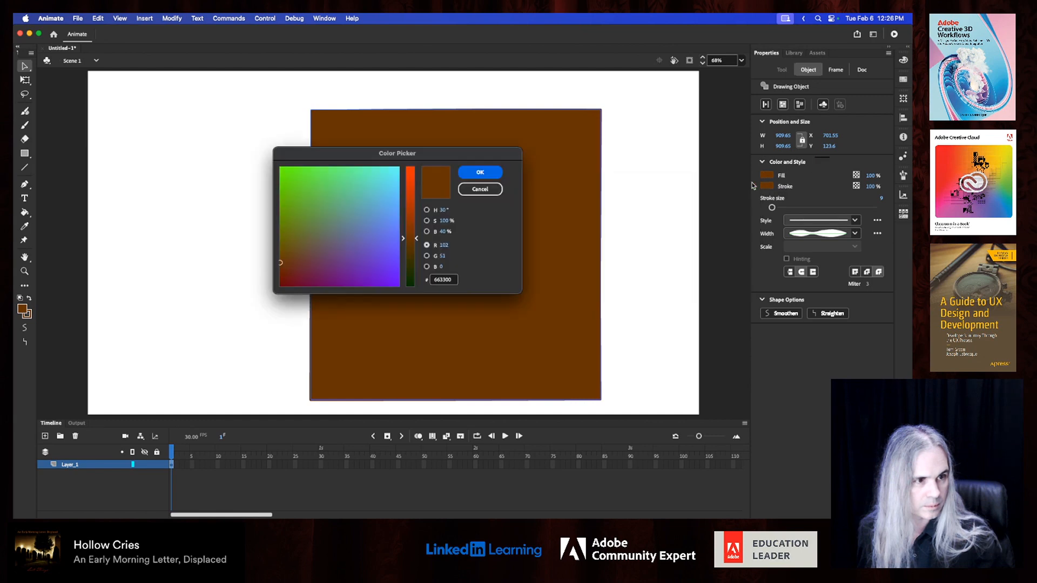
click(427, 209)
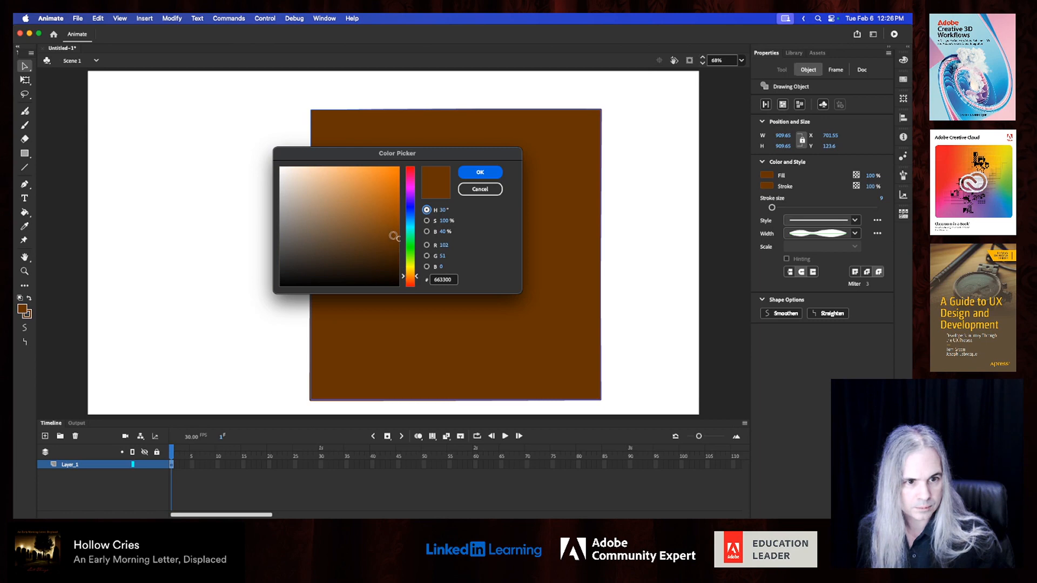
drag(394, 233, 320, 198)
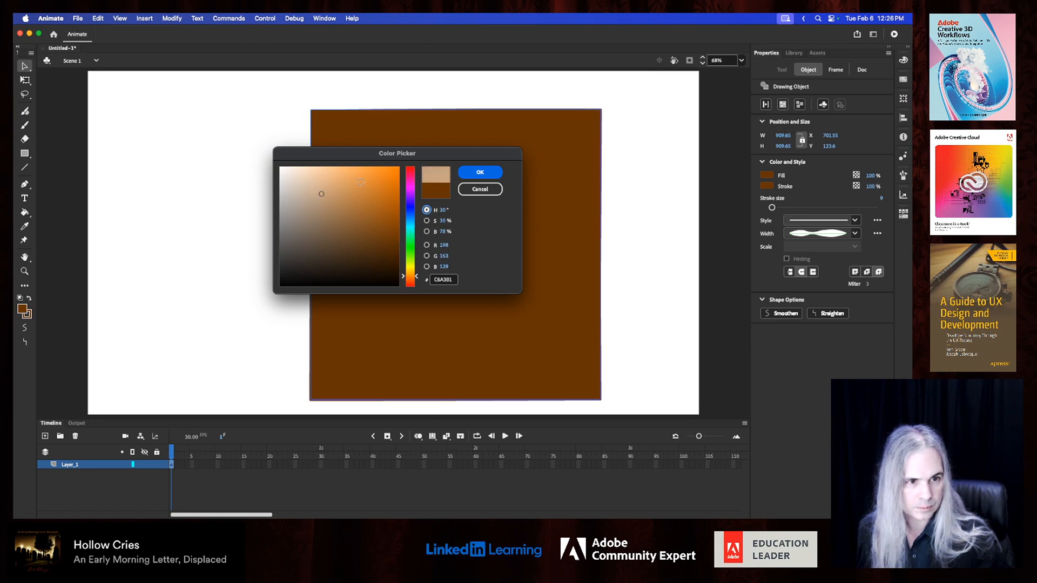
click(480, 172)
click(686, 219)
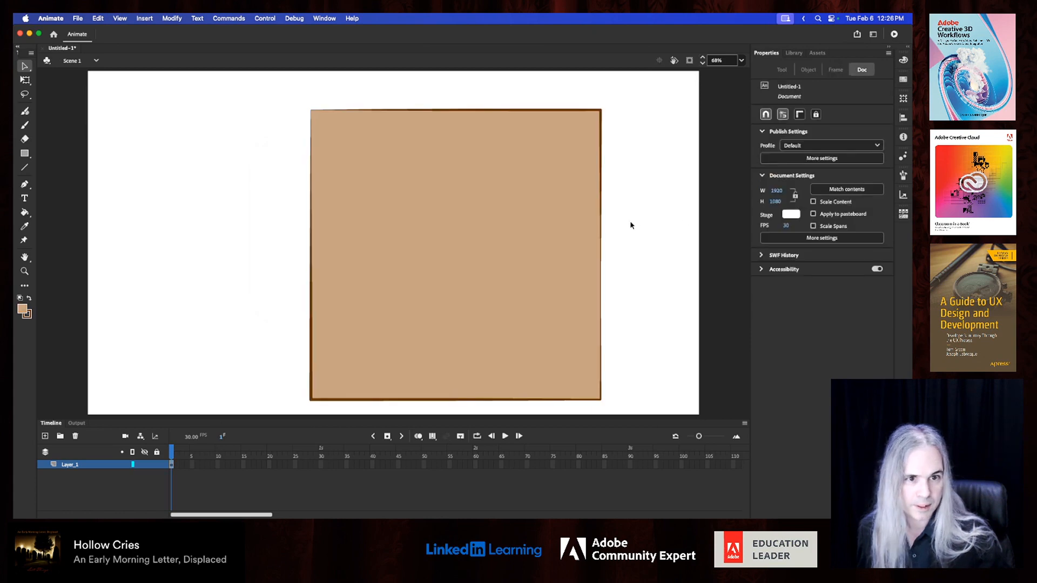
Step: Give the square's stroke the uniform width profile
click(474, 128)
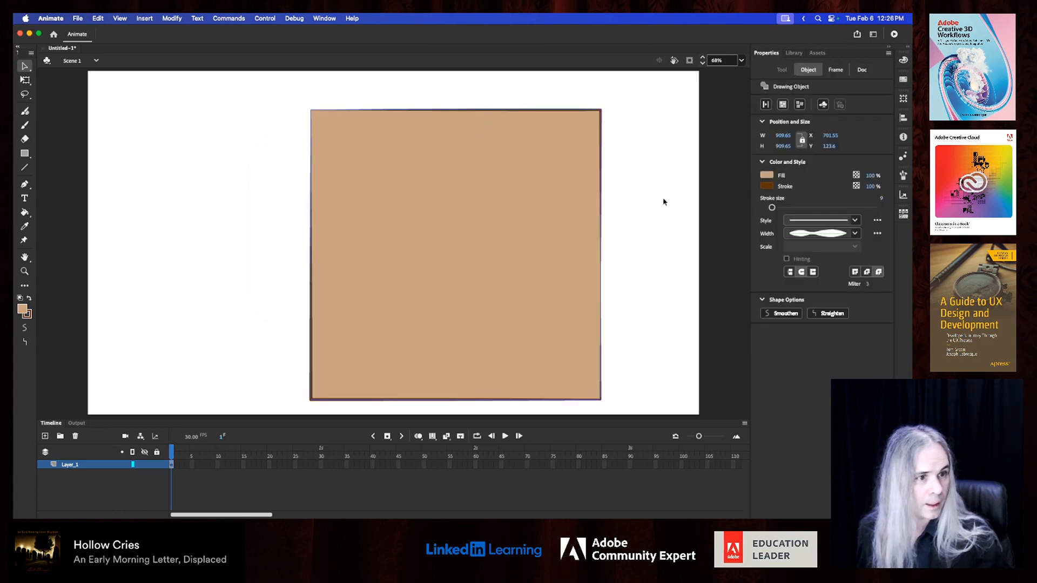
click(855, 234)
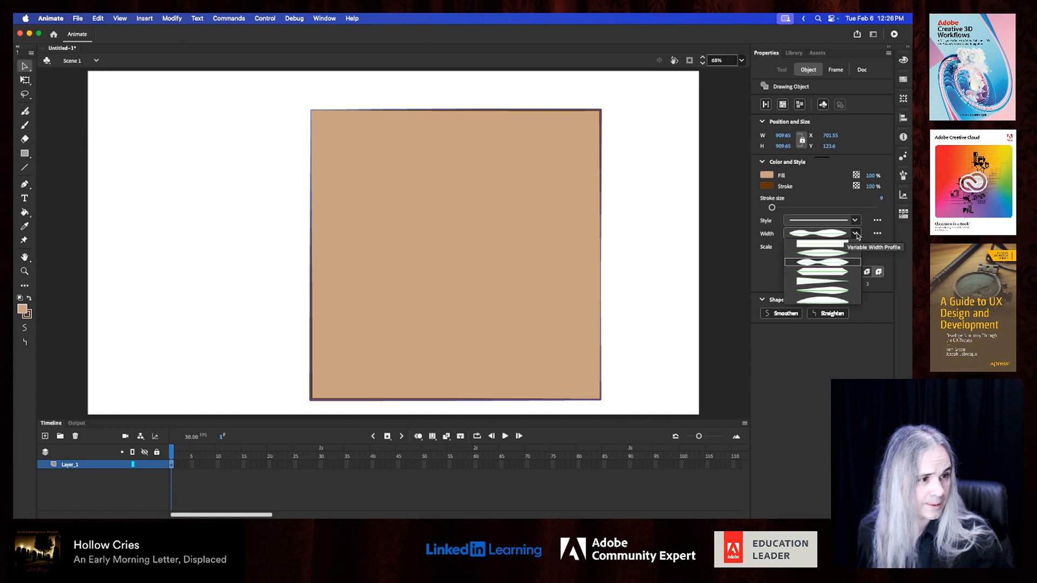
click(824, 248)
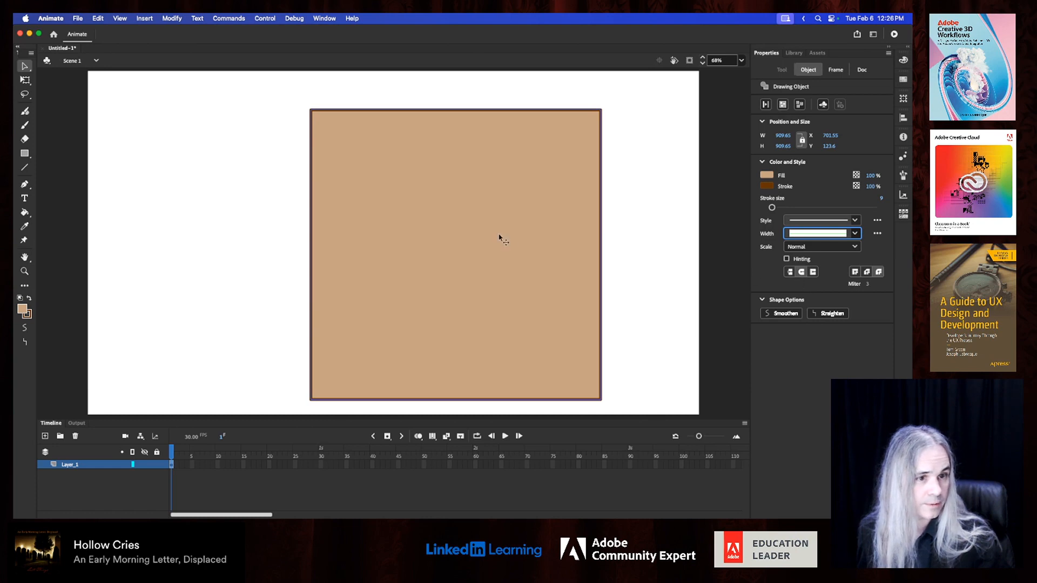
Step: Send the square to the back behind the bottle and olives, and shift it slightly up and left
right_click(521, 280)
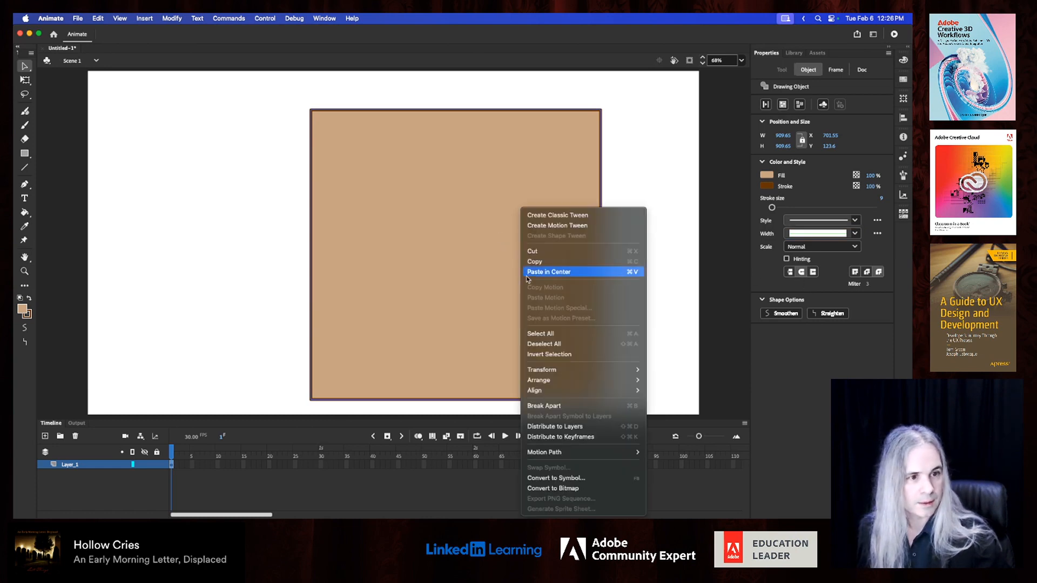
mouse_move(581, 389)
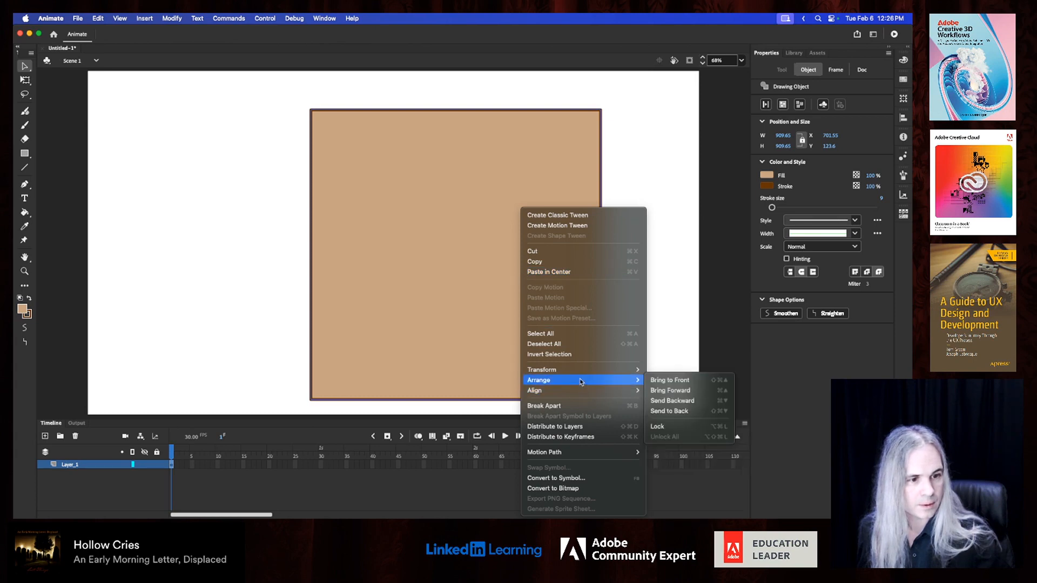
click(688, 414)
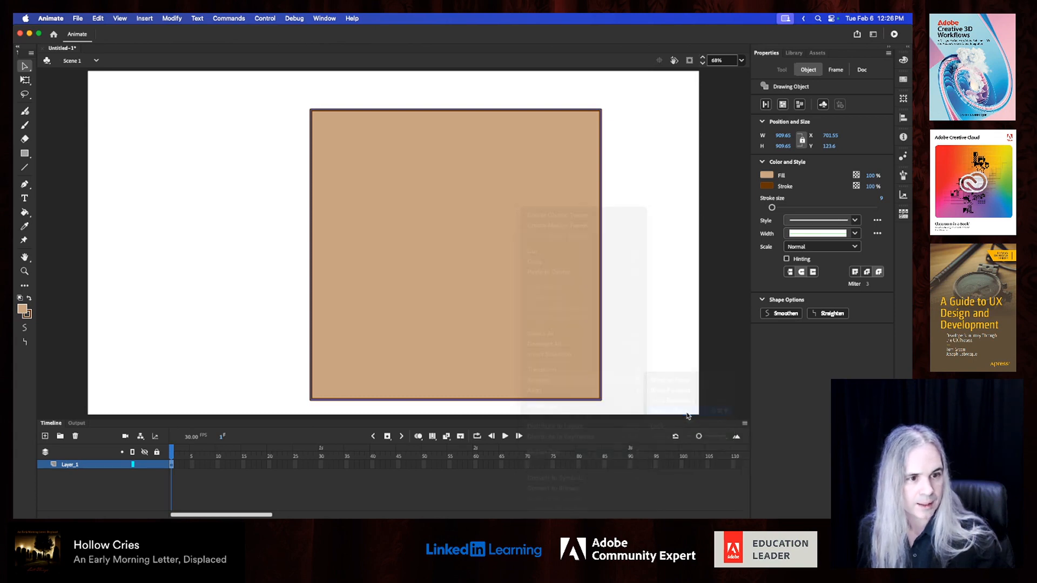
click(651, 355)
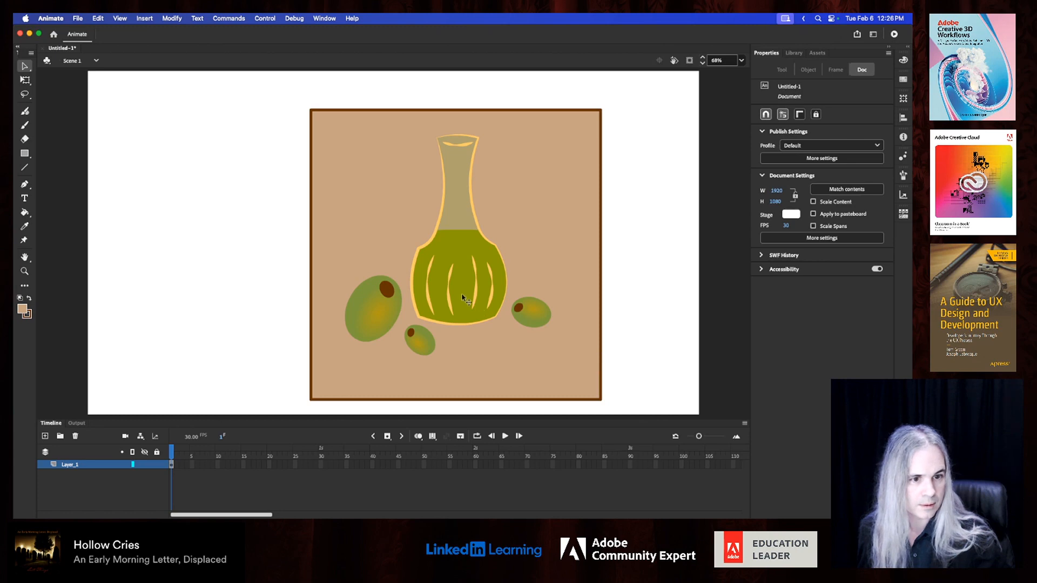
click(496, 384)
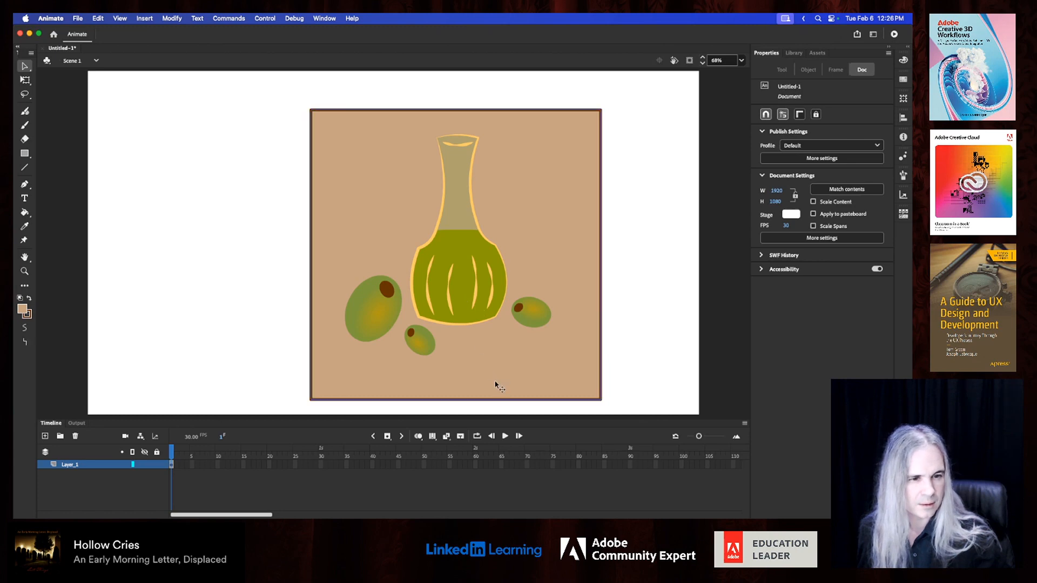
drag(496, 385, 490, 375)
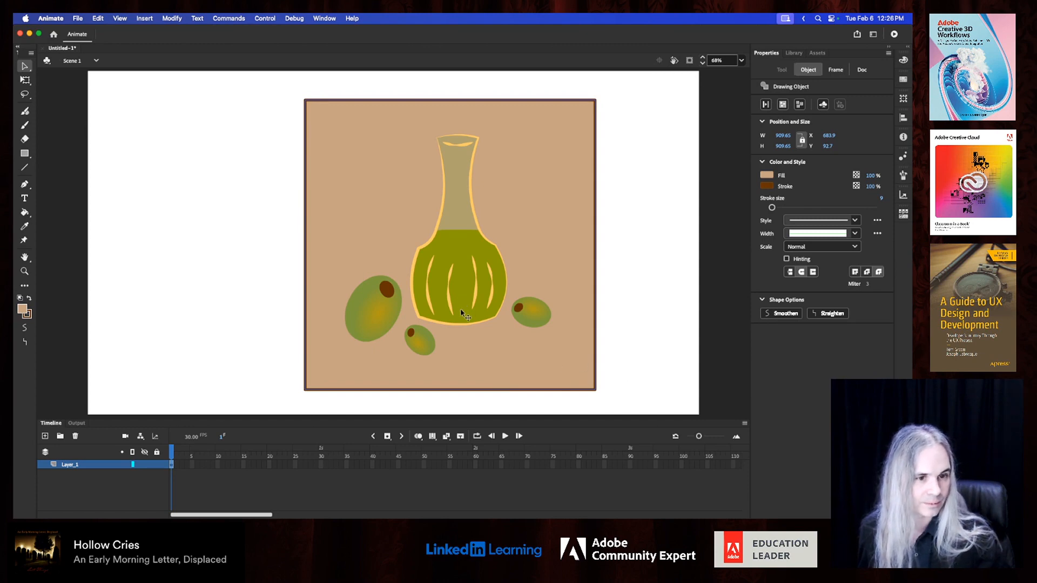
Step: Try a Drop Shadow filter on the bottle and remove it
click(461, 324)
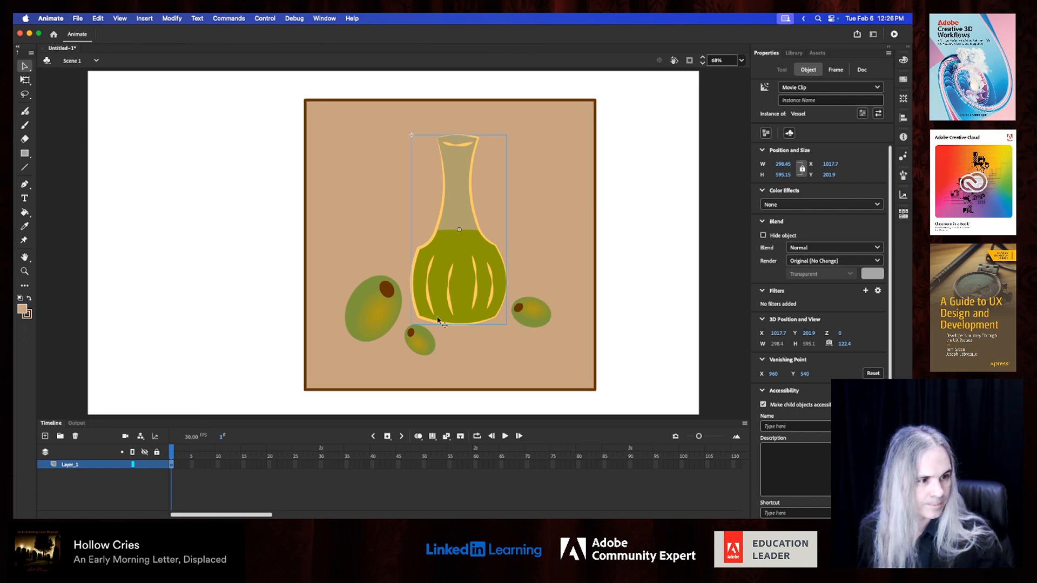
click(762, 391)
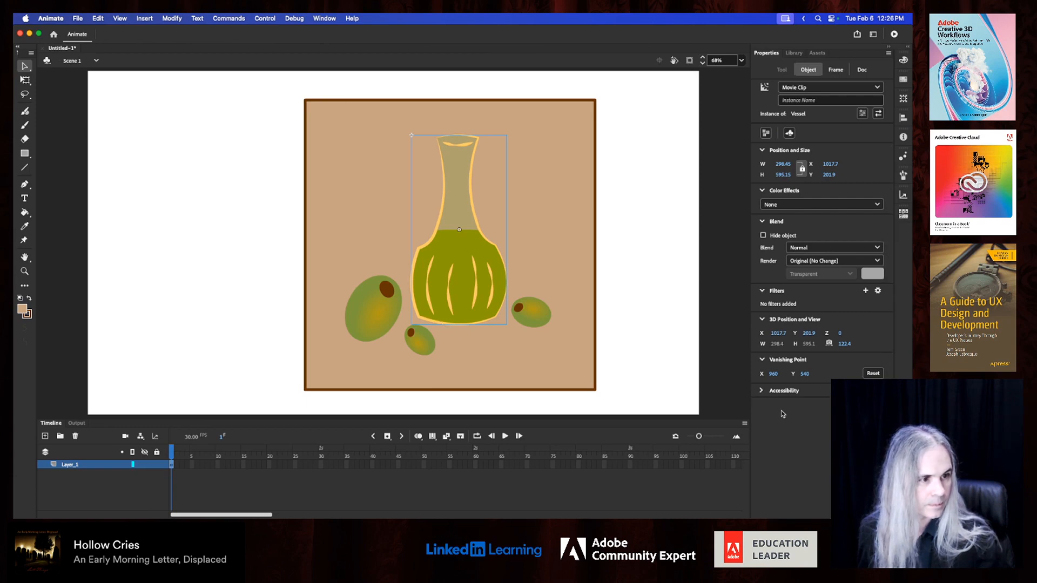
click(865, 292)
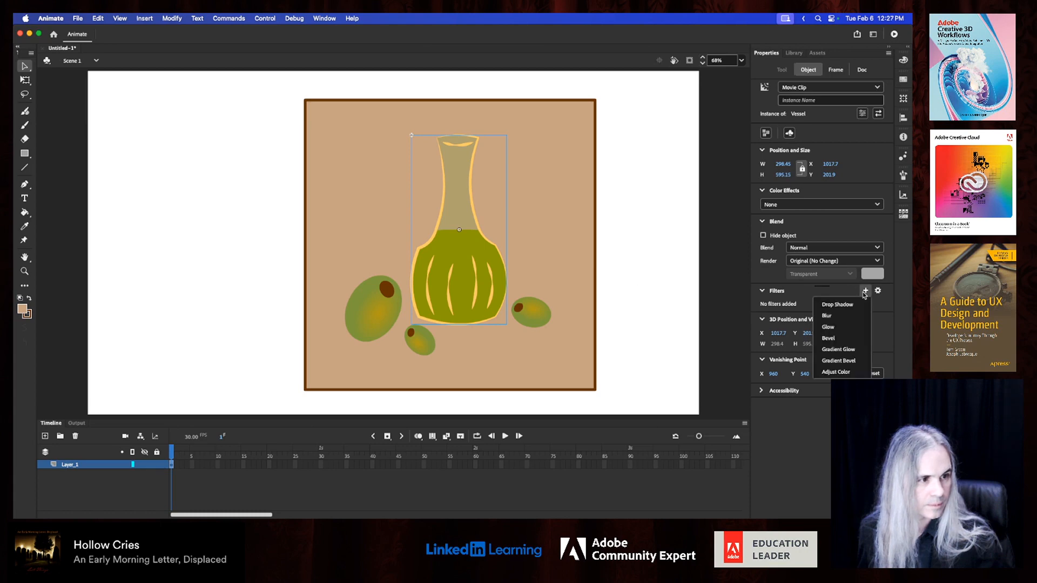
click(835, 306)
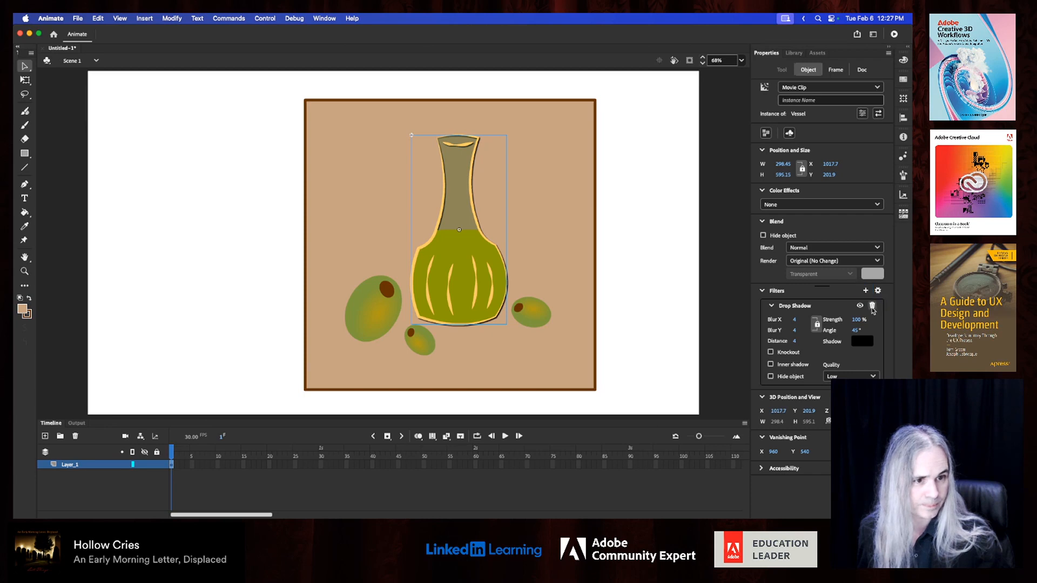
click(872, 306)
Step: Lighten the background square's fill to a pale beige of the same hue
click(532, 242)
click(551, 239)
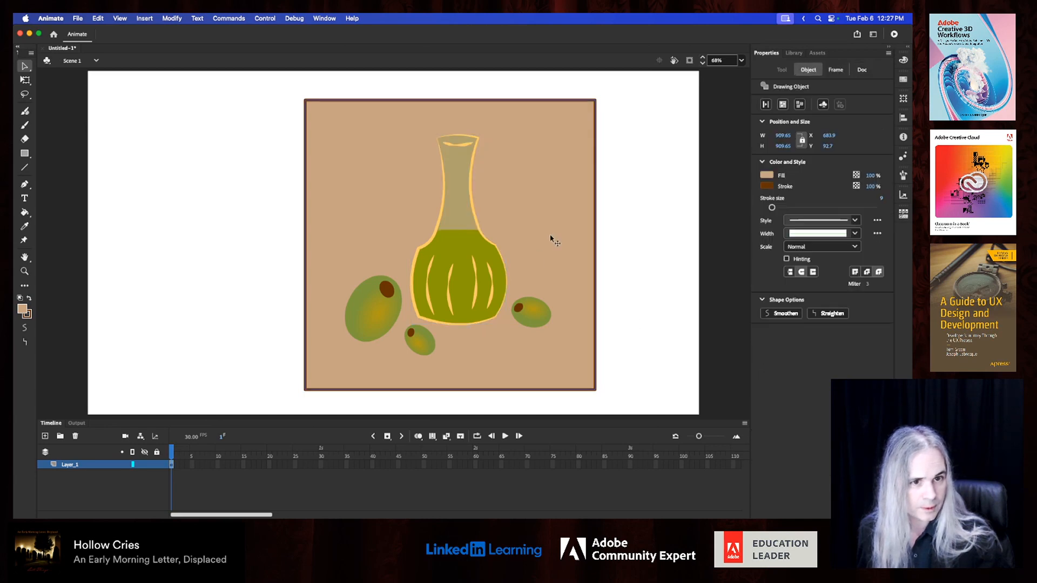
click(765, 176)
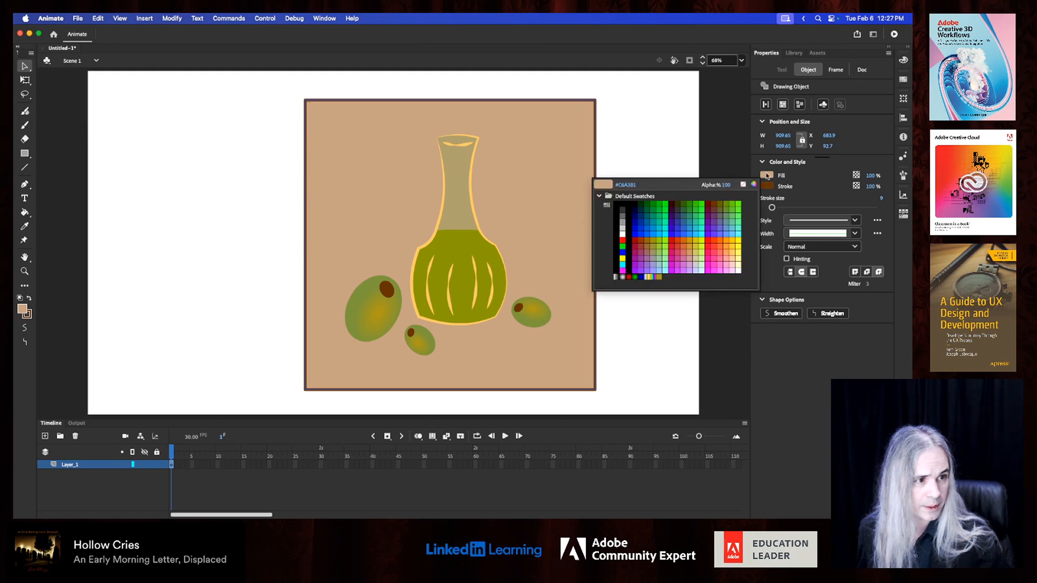
click(754, 185)
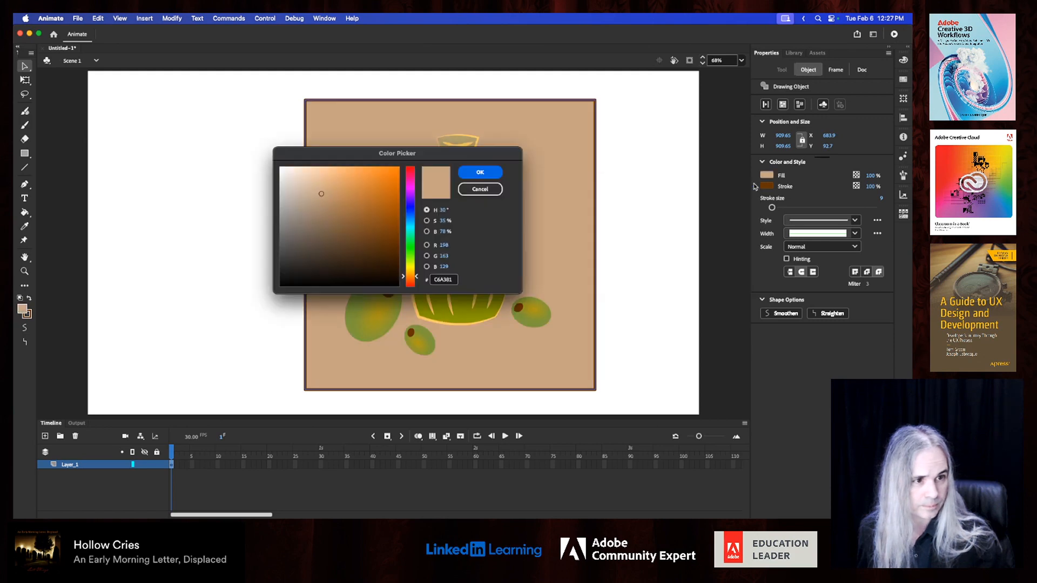
click(307, 179)
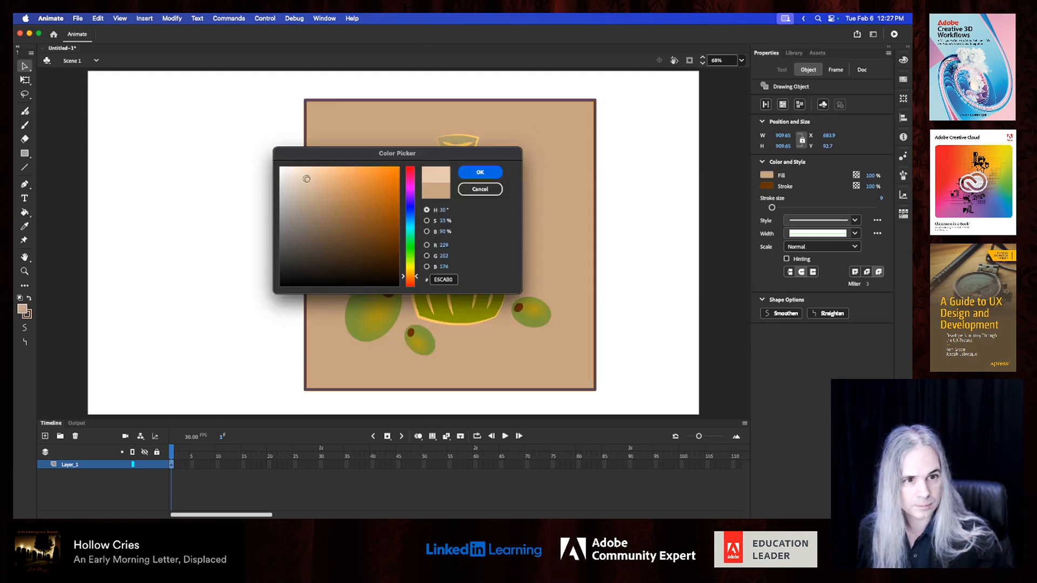
click(300, 176)
click(486, 174)
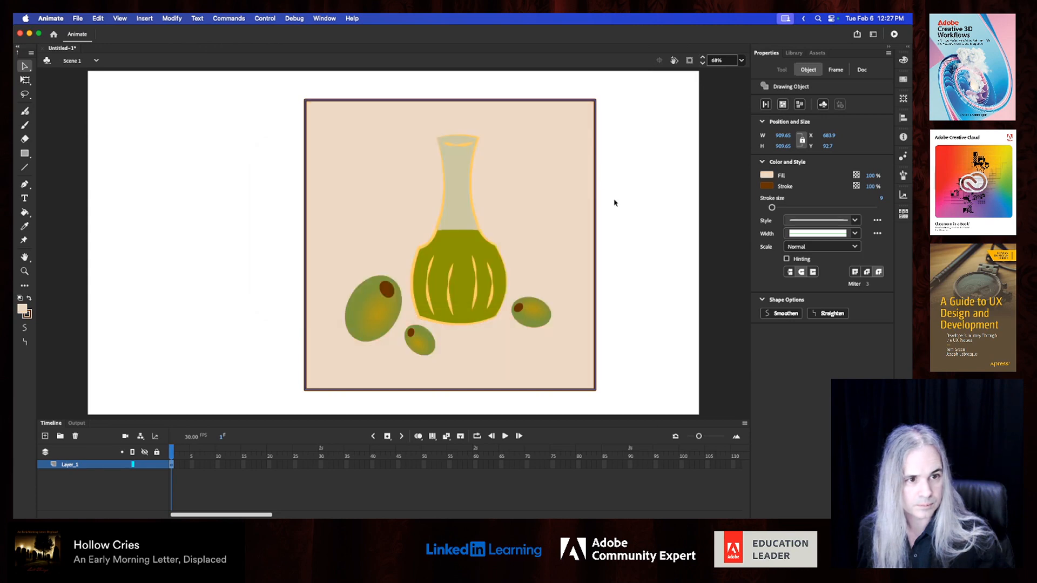
click(638, 224)
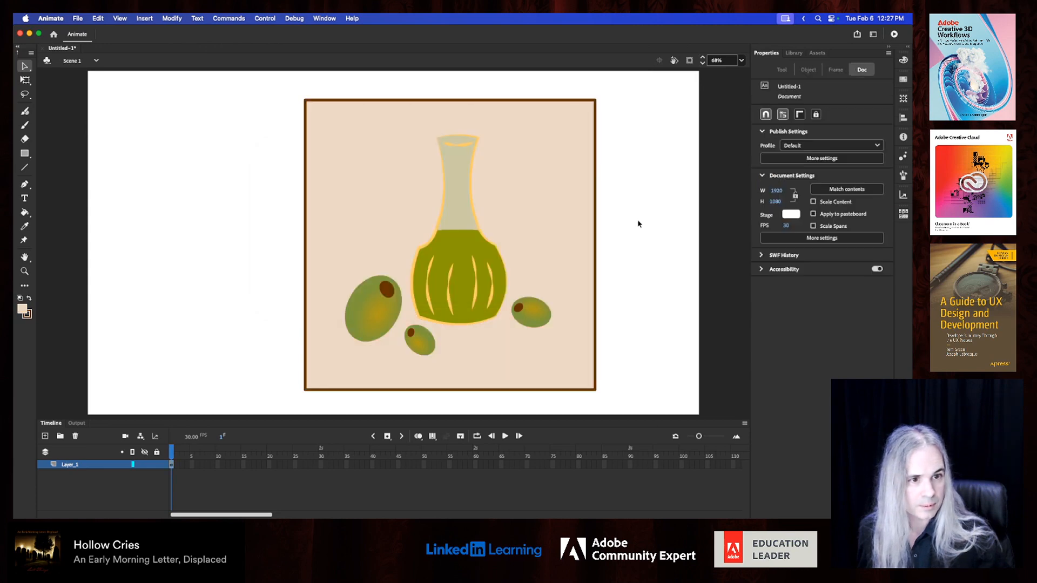
Step: Recolor the bottle's outline, rim and ridge strokes dark brown inside the Vessel symbol, and return to Scene 1
click(455, 238)
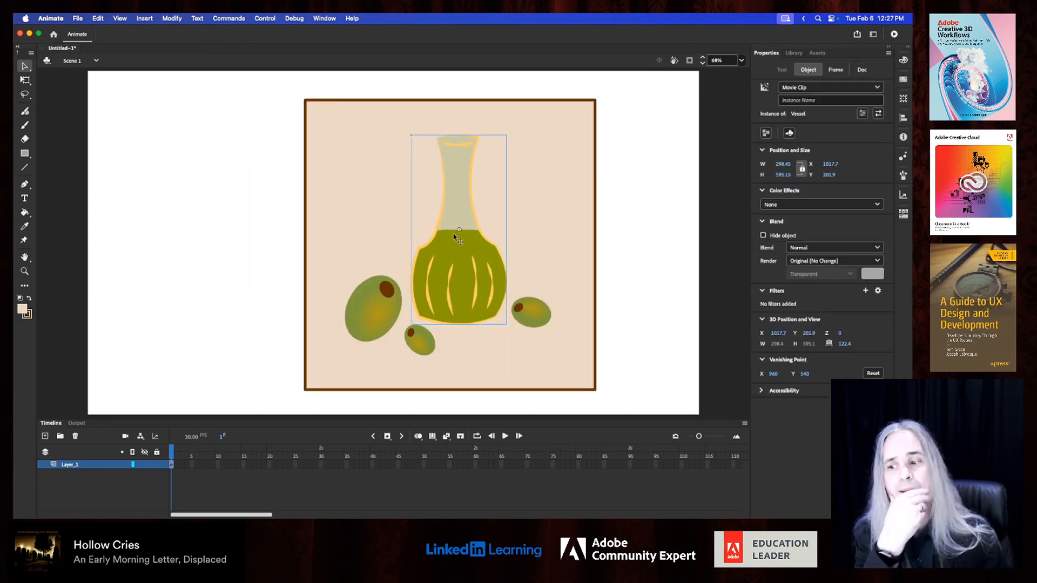
double_click(452, 236)
click(437, 232)
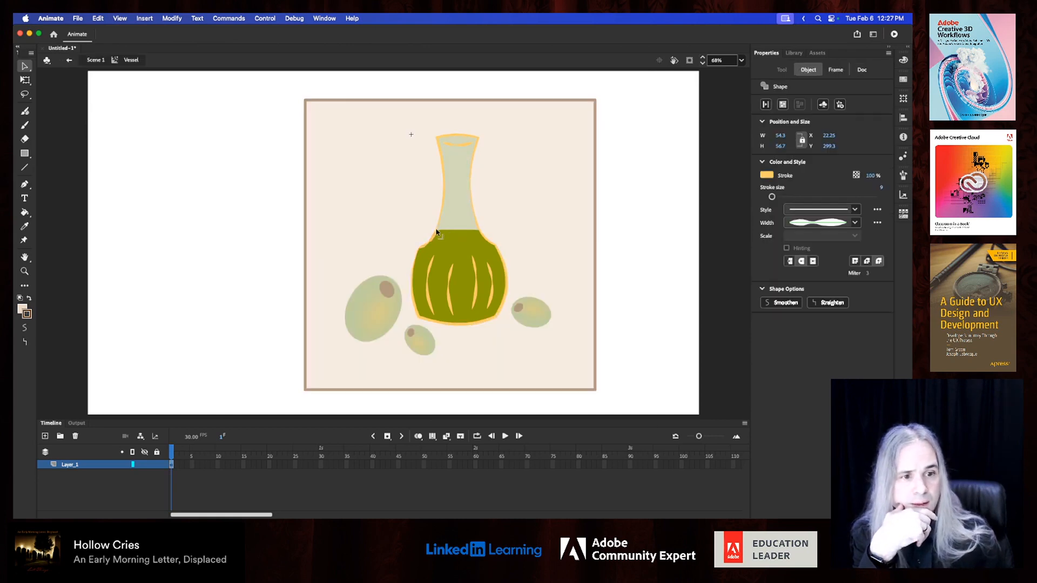
double_click(437, 233)
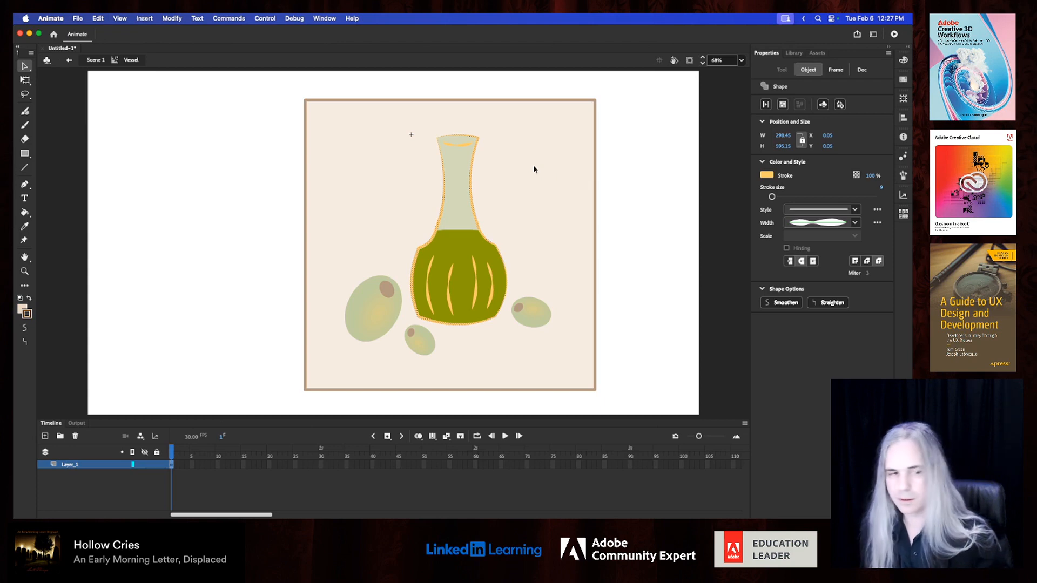
shift+click(460, 143)
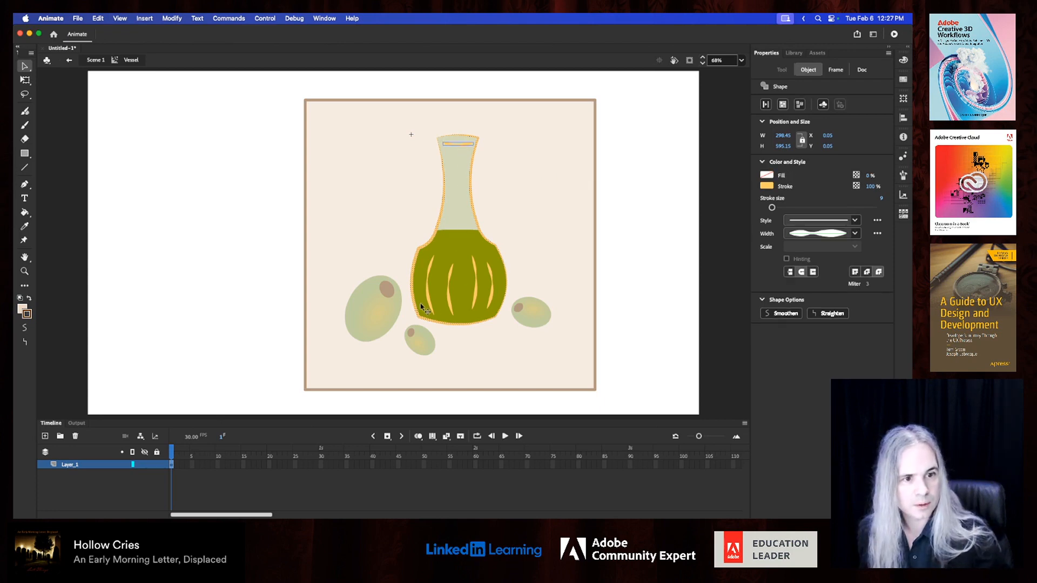
click(537, 233)
drag(552, 366, 309, 79)
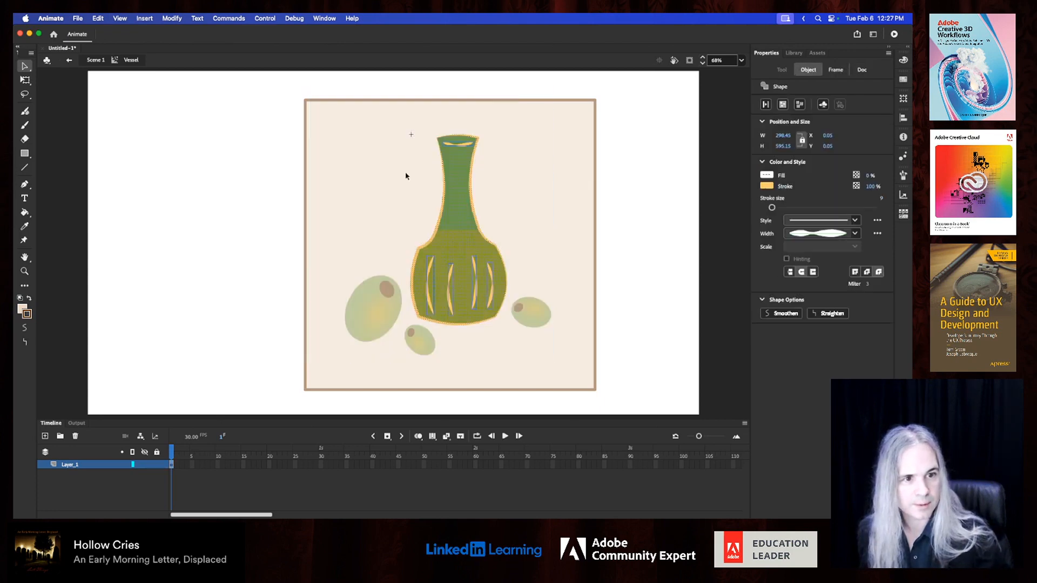
shift+click(457, 241)
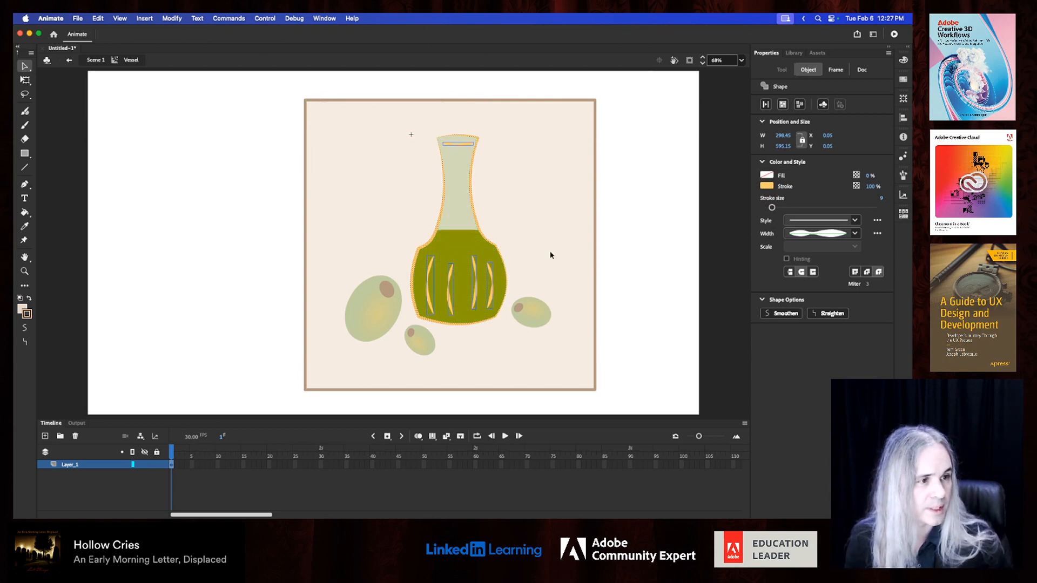
click(767, 187)
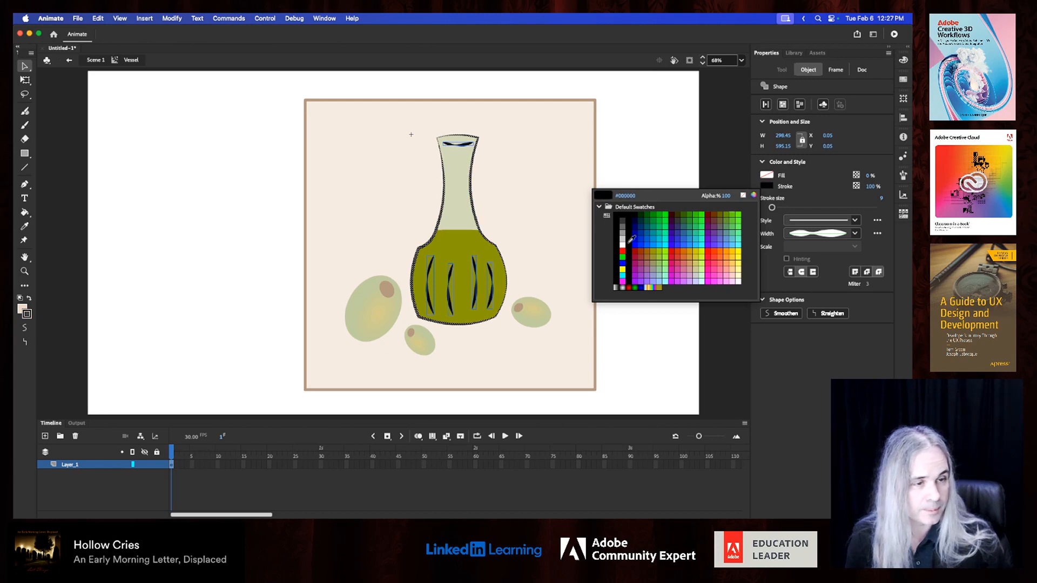
click(717, 211)
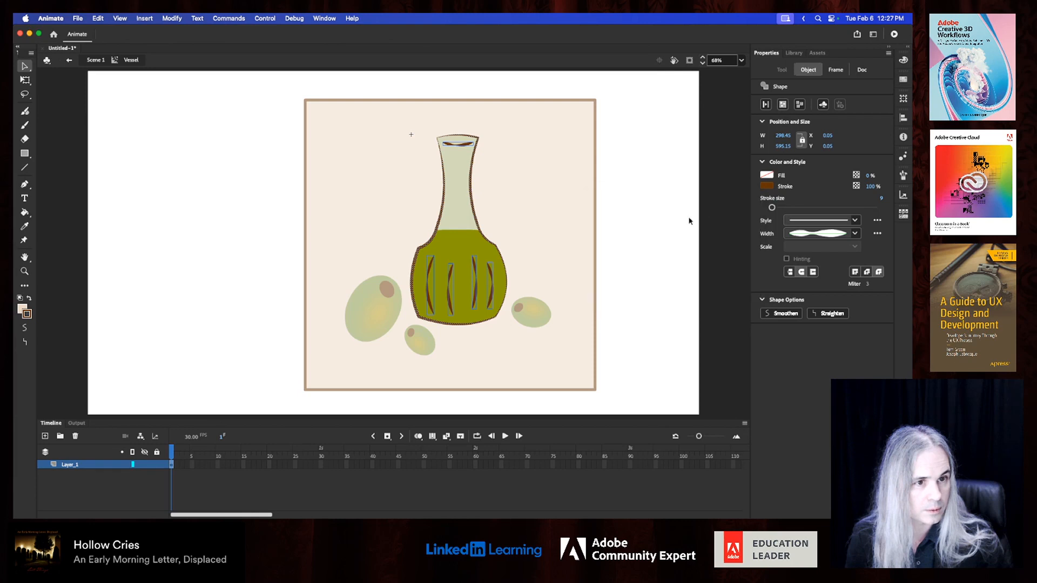
click(650, 225)
click(95, 61)
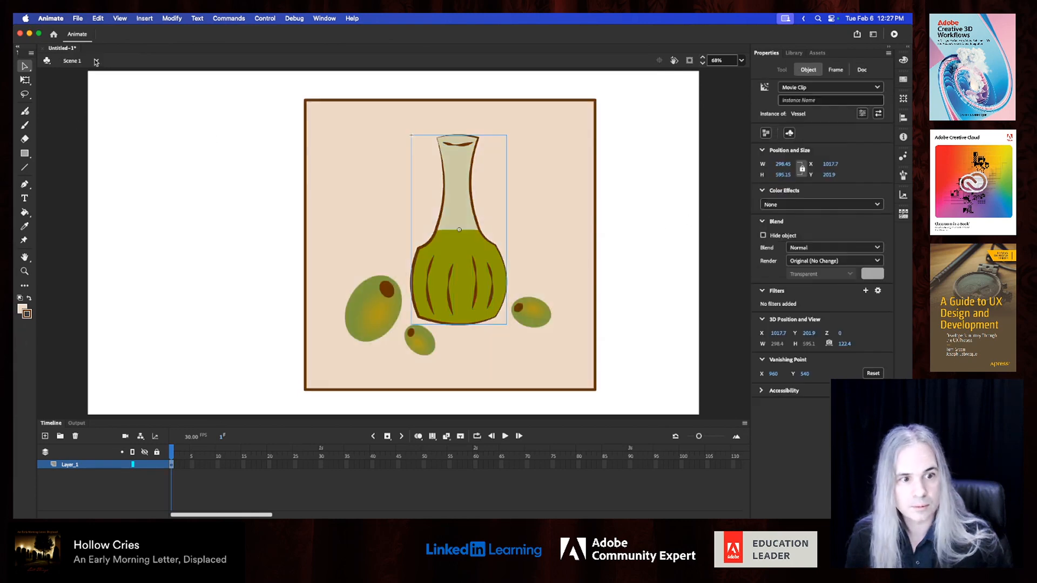
click(225, 251)
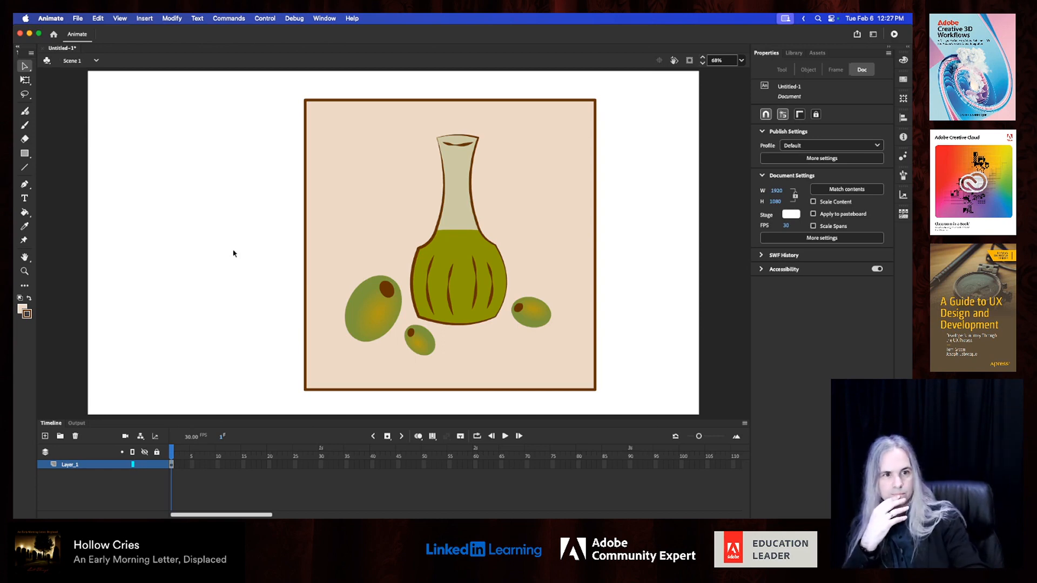
Step: Curve the top edge of the oil slightly upward inside the Vessel symbol, return to Scene 1 and deselect the bottle
double_click(470, 243)
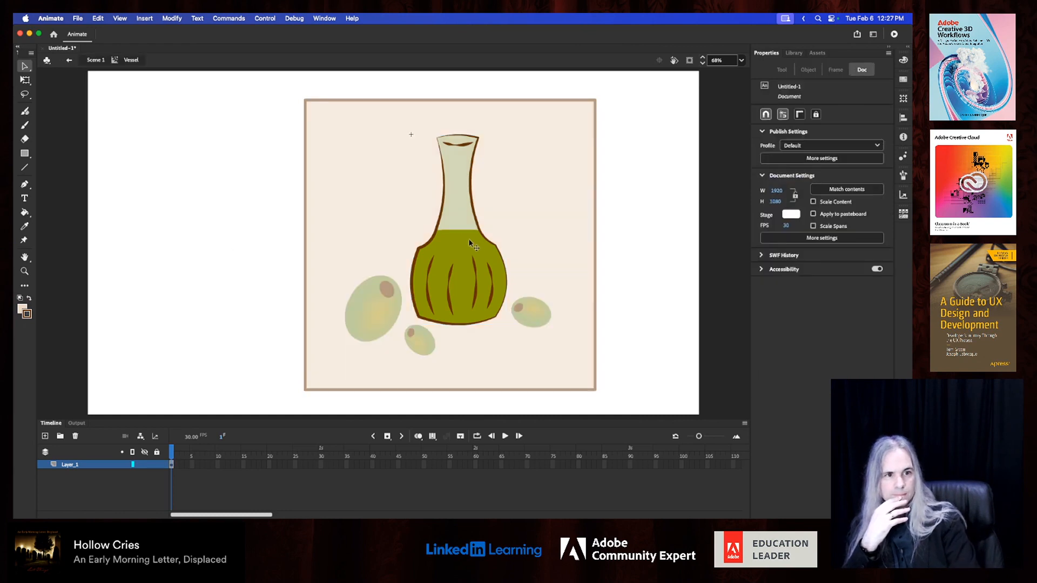
click(461, 266)
click(337, 186)
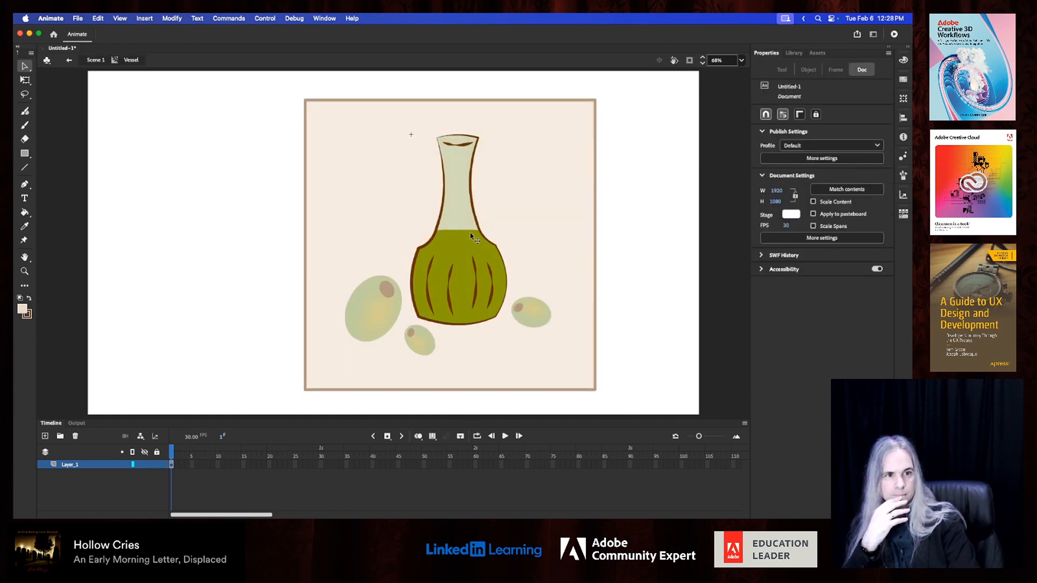
mouse_move(458, 231)
mouse_down()
mouse_move(459, 162)
mouse_move(460, 278)
mouse_move(460, 205)
mouse_move(460, 225)
mouse_move(469, 216)
mouse_move(460, 246)
mouse_move(459, 229)
mouse_up()
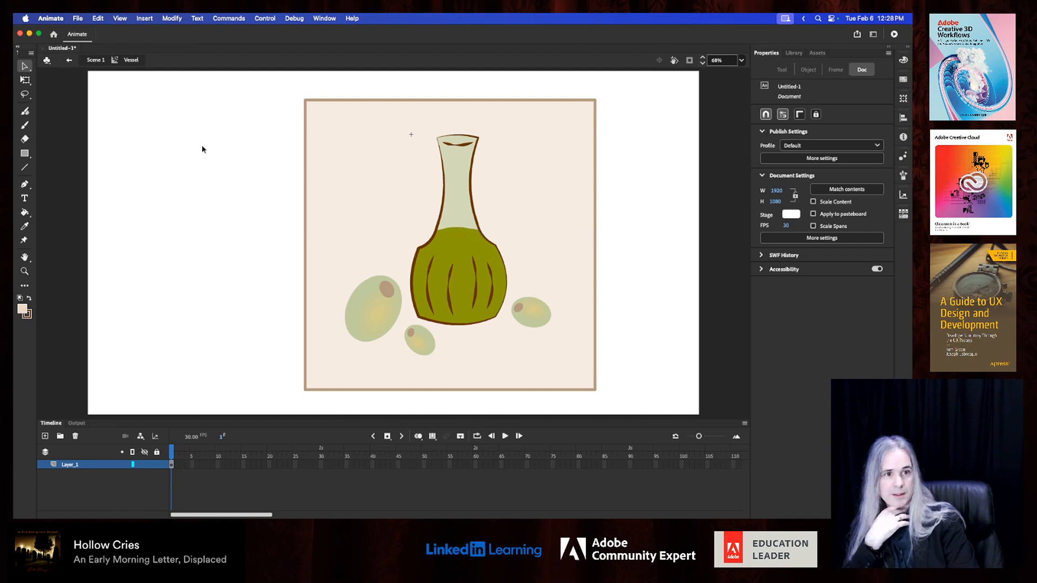
click(95, 60)
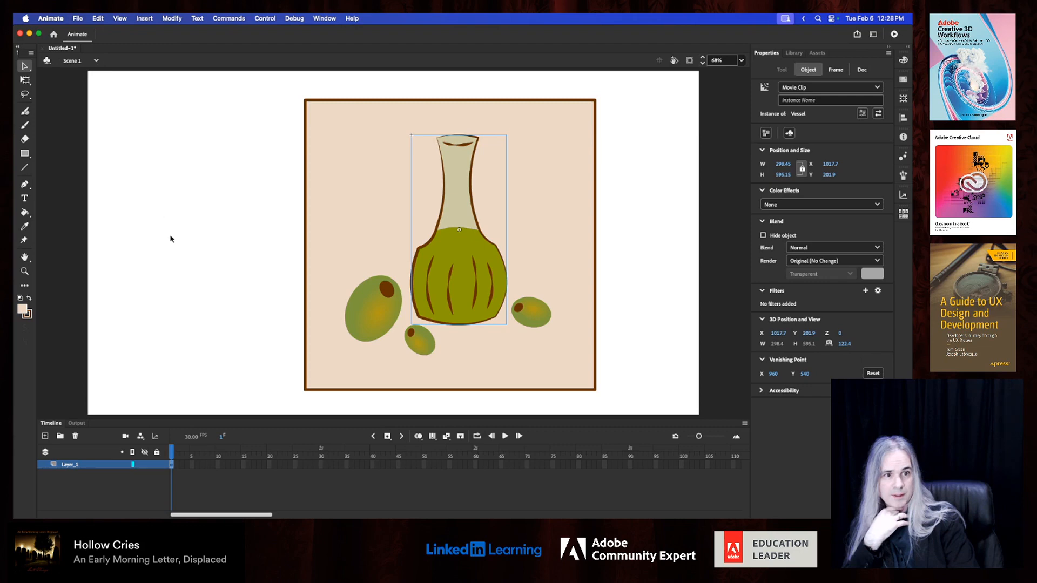
click(180, 244)
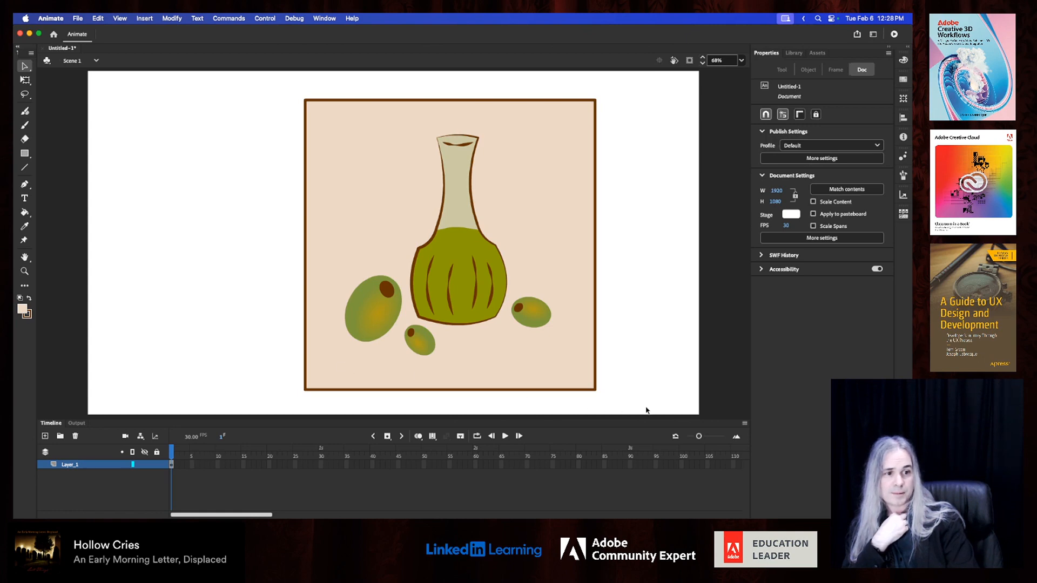
Step: Select the whole illustration and start a legacy image export to Downloads in SVG format, named oliveoil.svg
drag(646, 406, 241, 89)
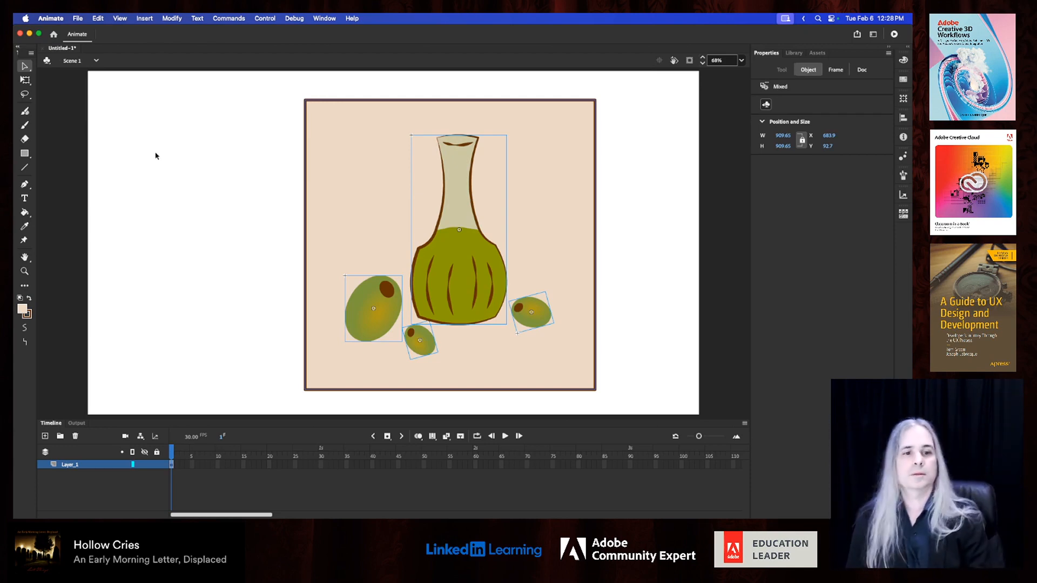
click(77, 19)
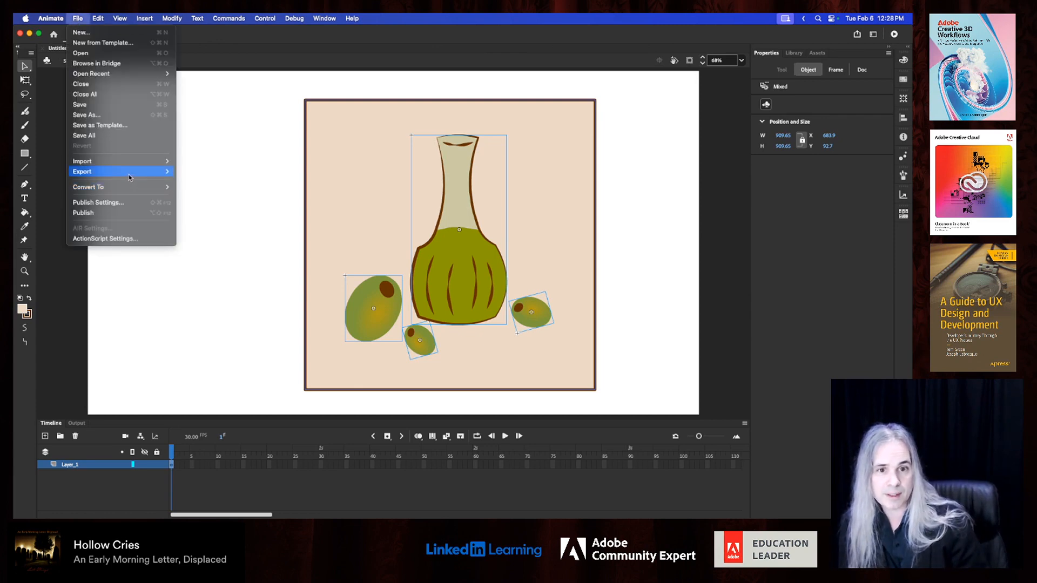
mouse_move(130, 177)
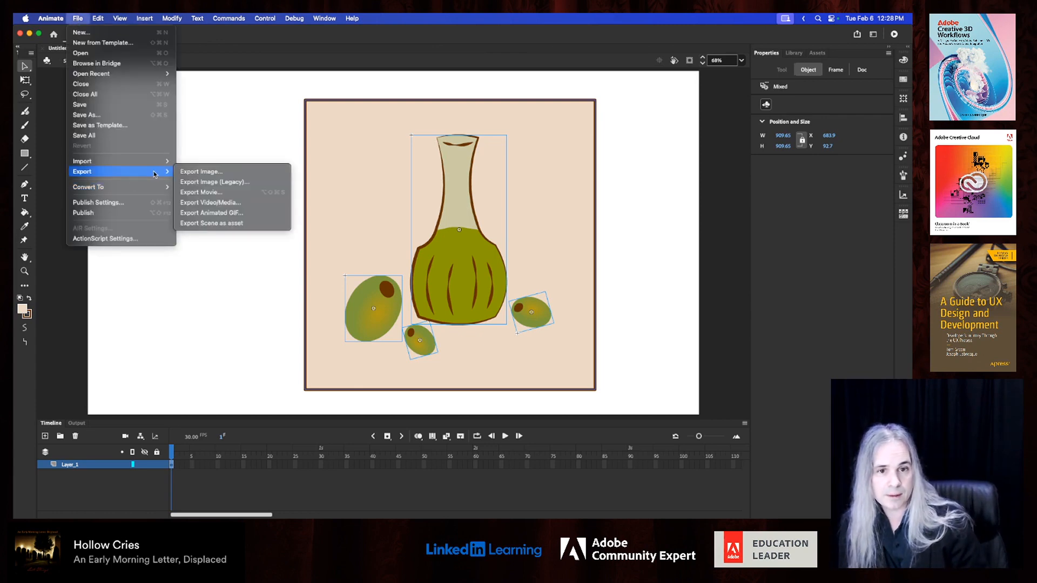
click(255, 185)
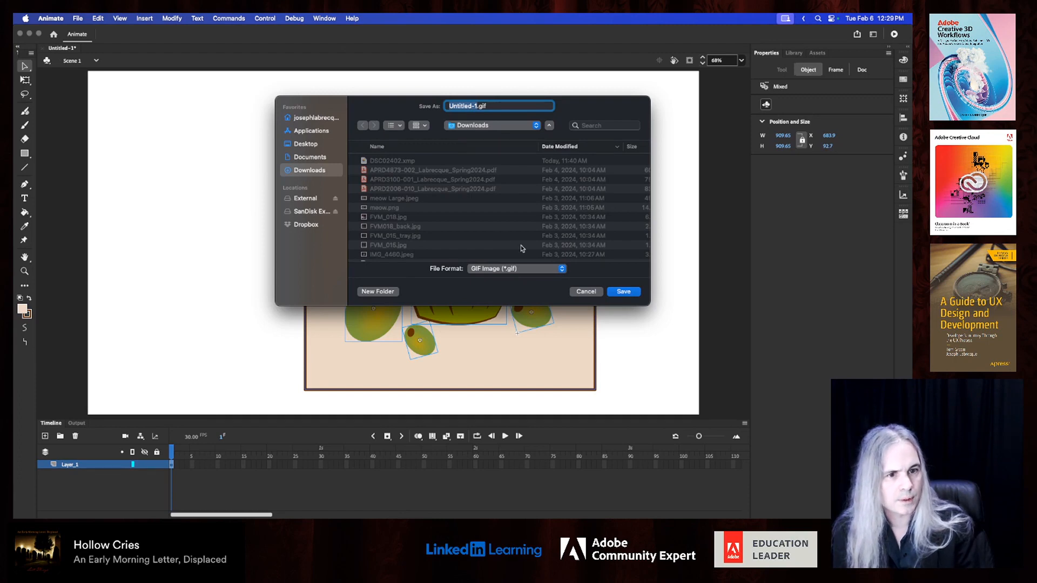
click(542, 272)
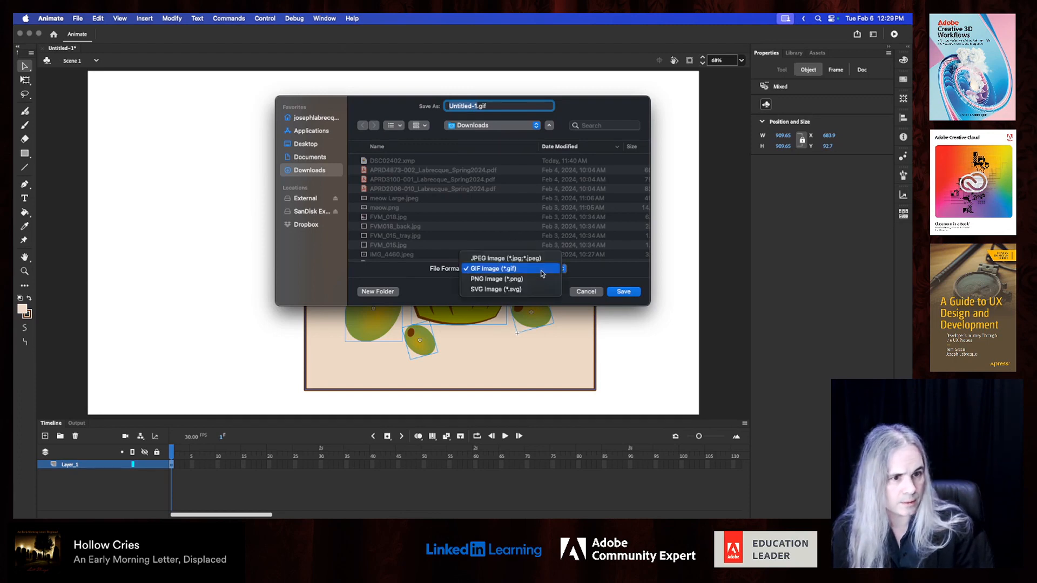
click(527, 291)
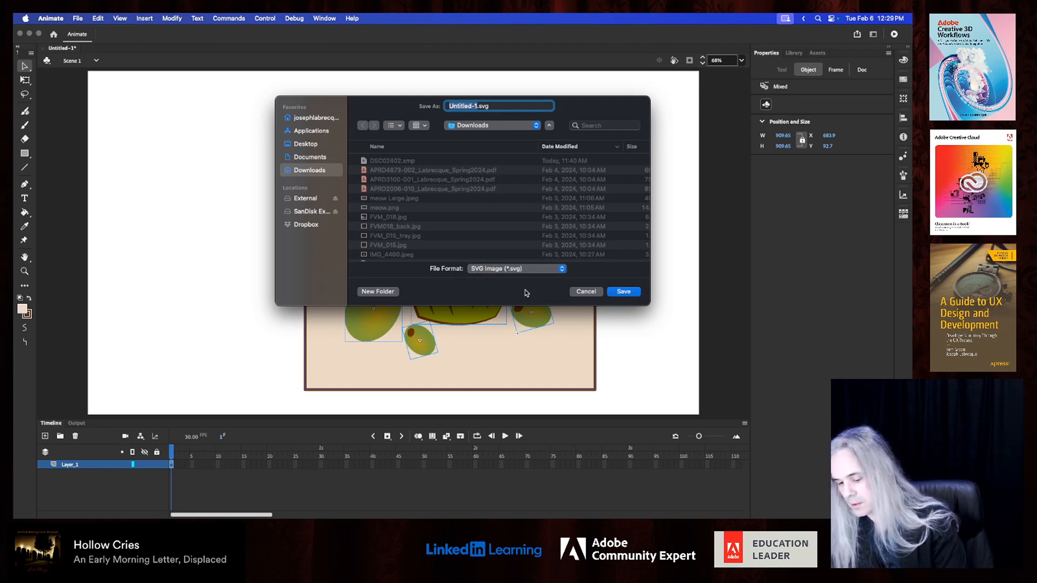
text(olives)
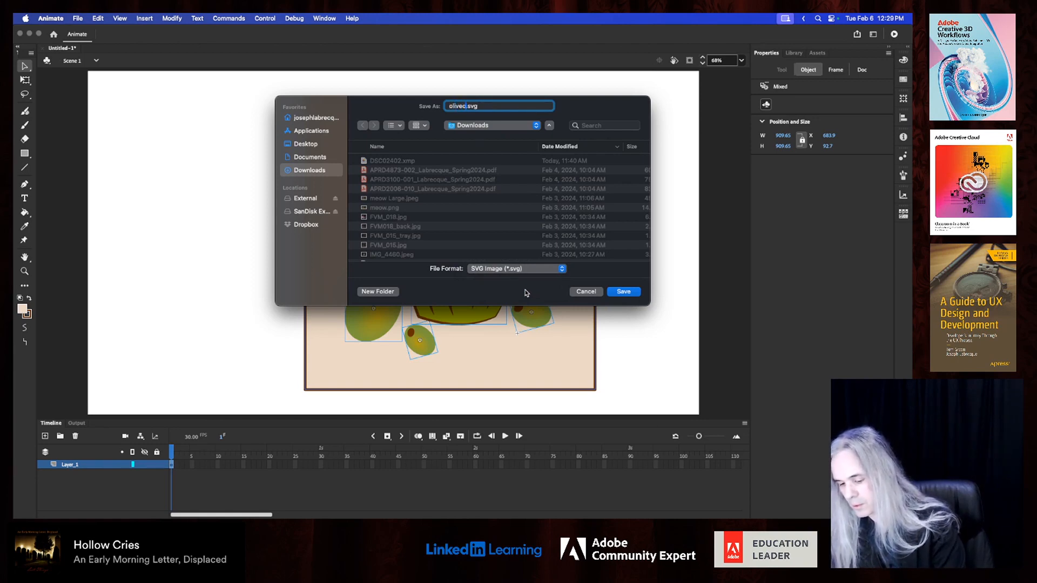
text(i)
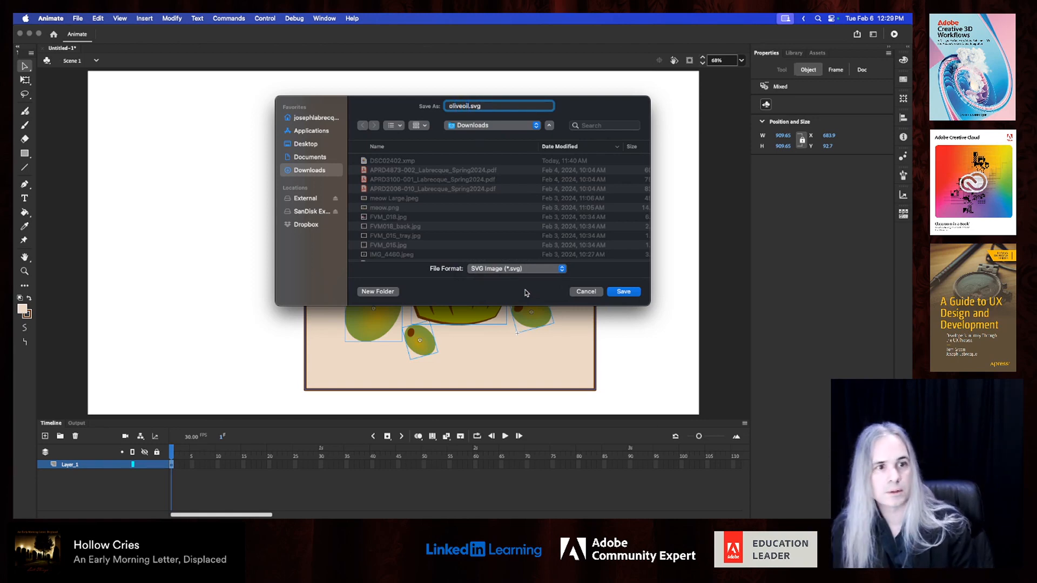
click(633, 293)
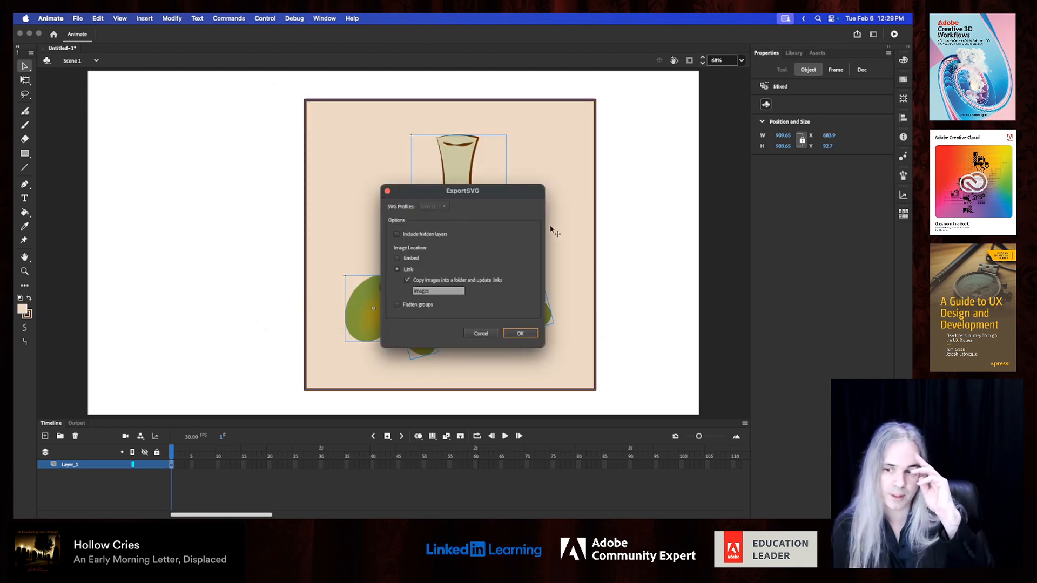
Step: Set the SVG export to embed images and flatten groups, complete the export and deselect the artwork
click(399, 259)
click(399, 270)
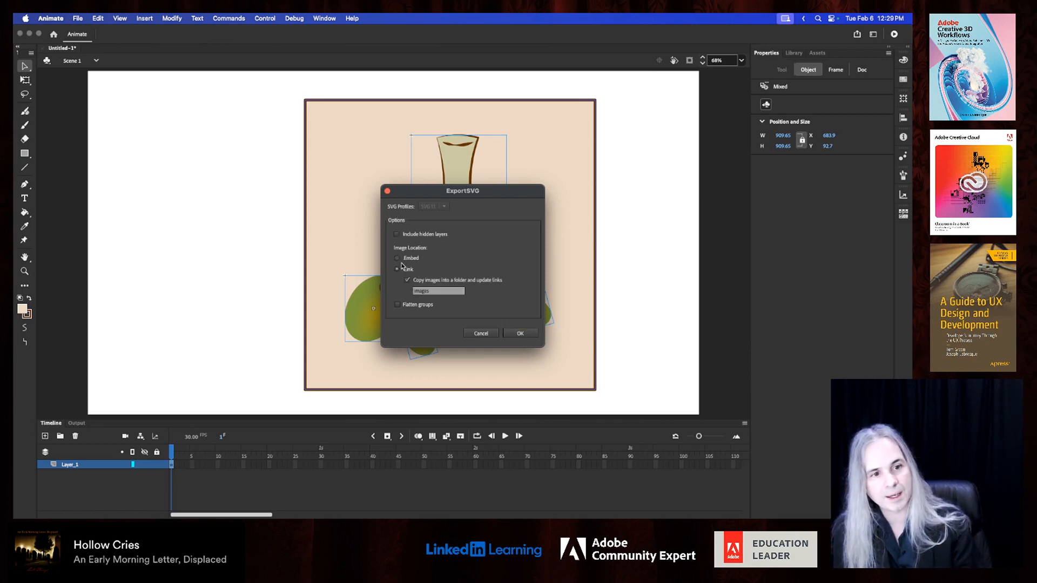
click(400, 260)
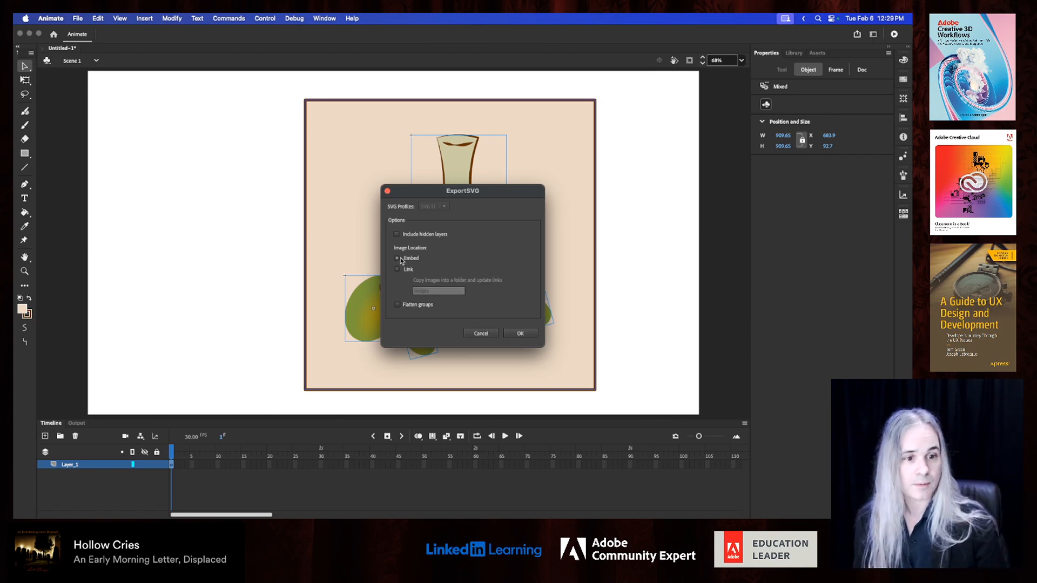
click(398, 305)
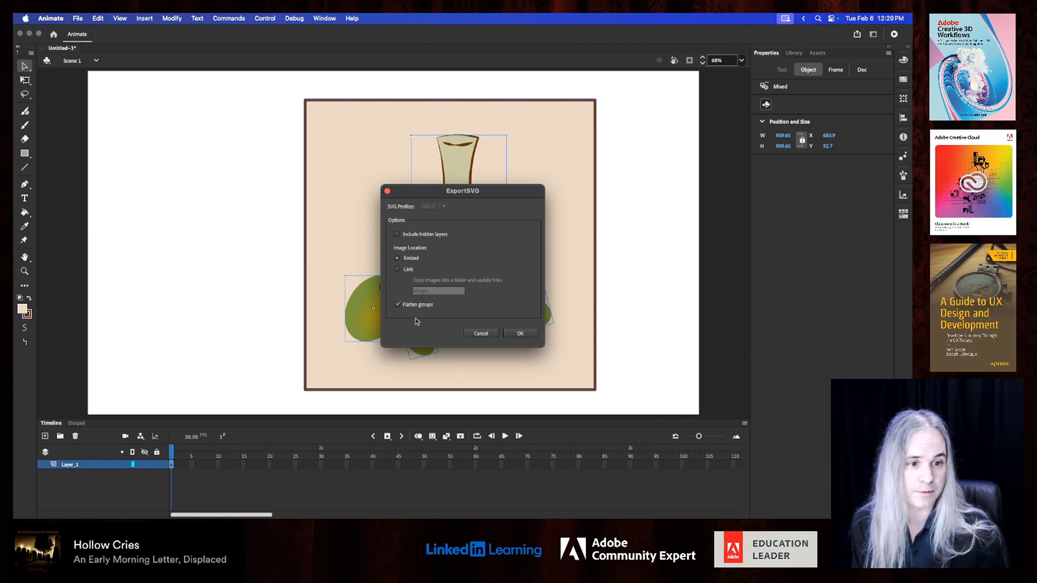
click(532, 332)
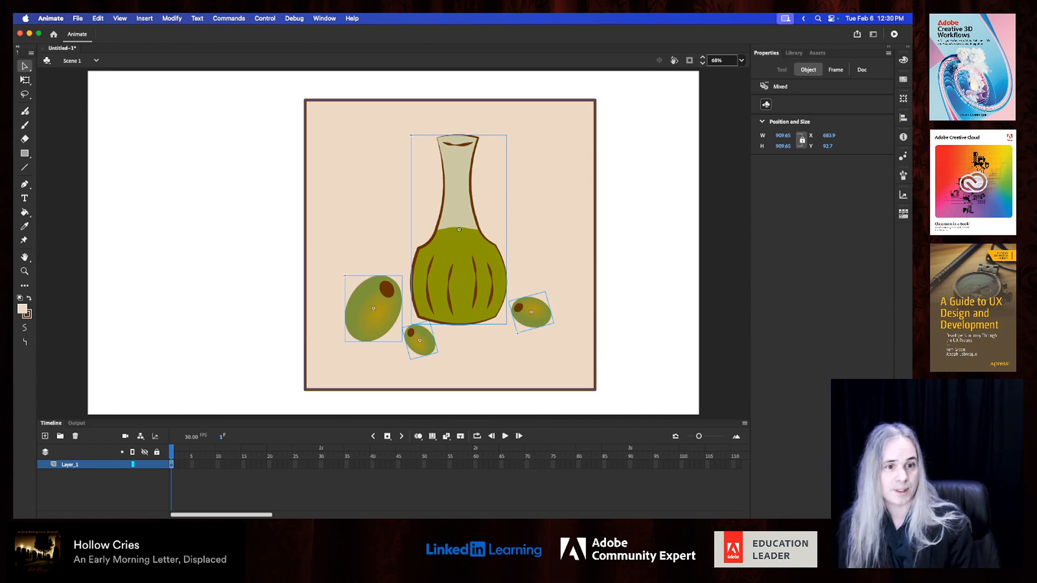
click(247, 277)
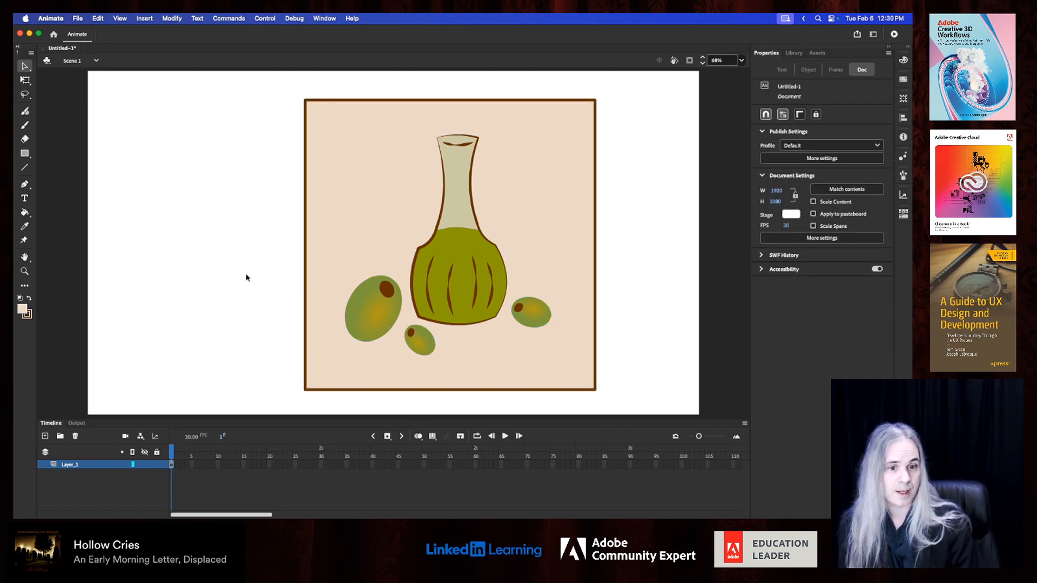